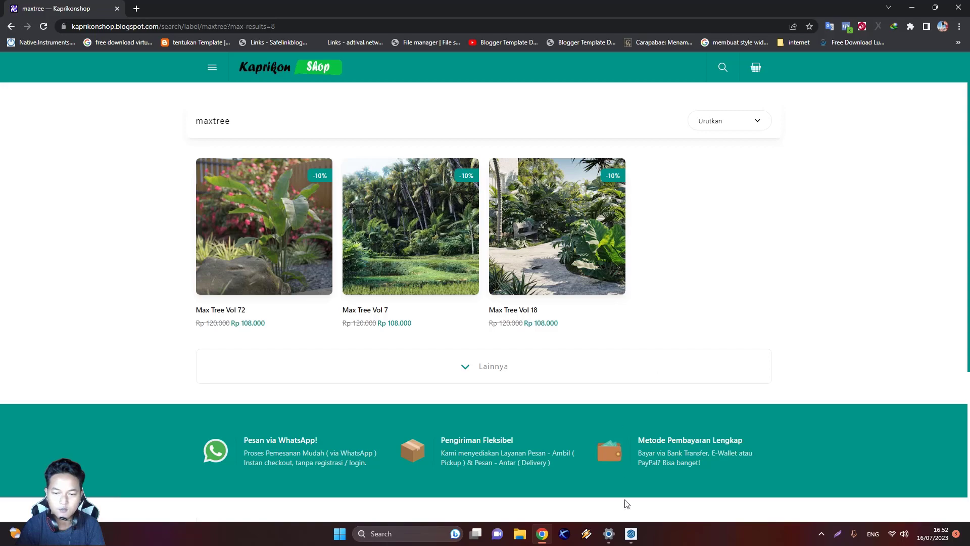
Step: Switch to SketchUp and move the floating Transmutr toolbar further into the drawing area
click(630, 533)
click(608, 533)
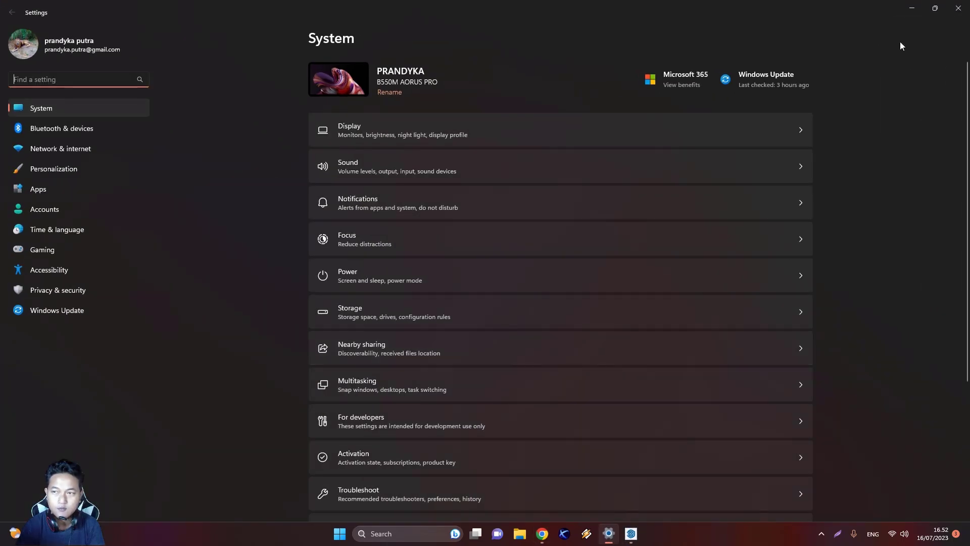
click(958, 8)
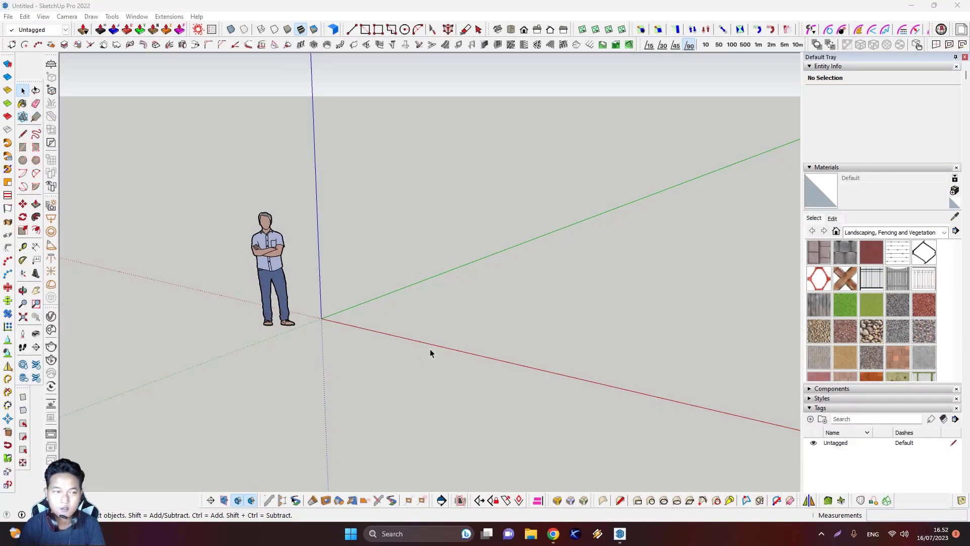
scroll(267, 160, down, 3)
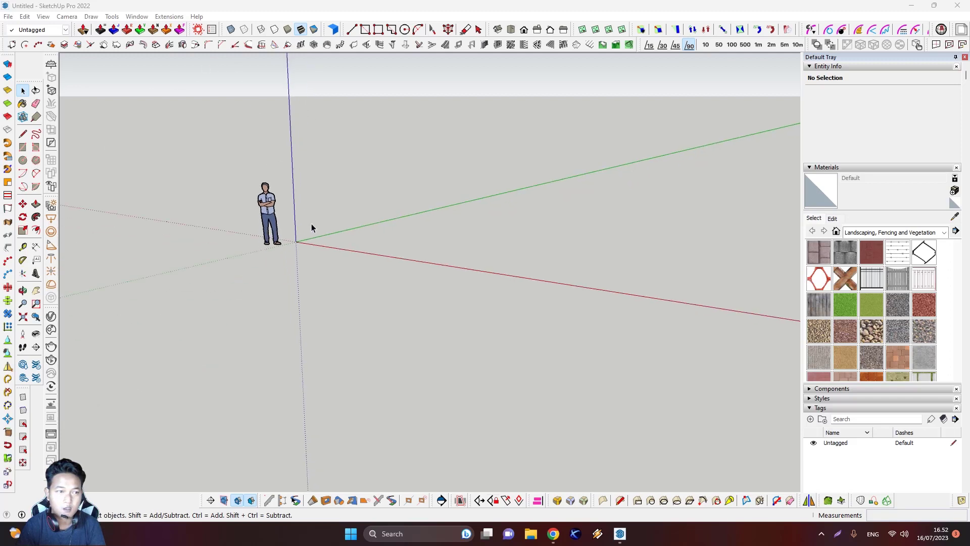
shift+middle_drag(312, 228, 296, 278)
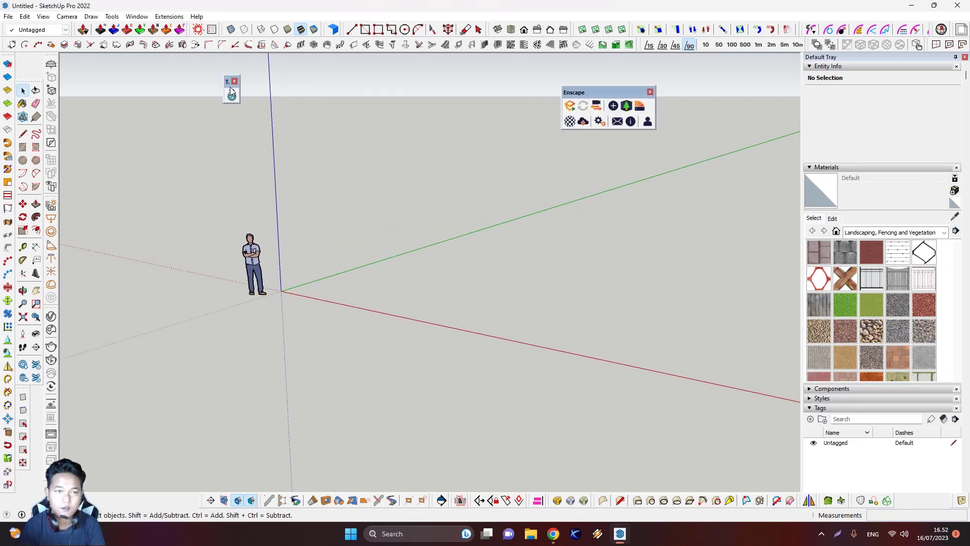
drag(232, 93, 307, 124)
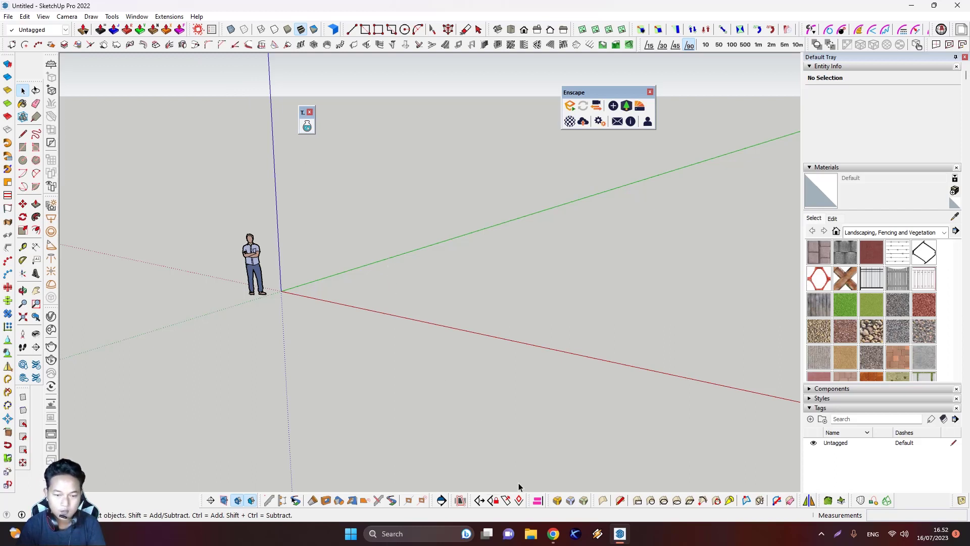
Step: Switch to File Explorer and examine the FBX model files in the MT_PM_V7_FBX folder inside VOL 7
click(530, 533)
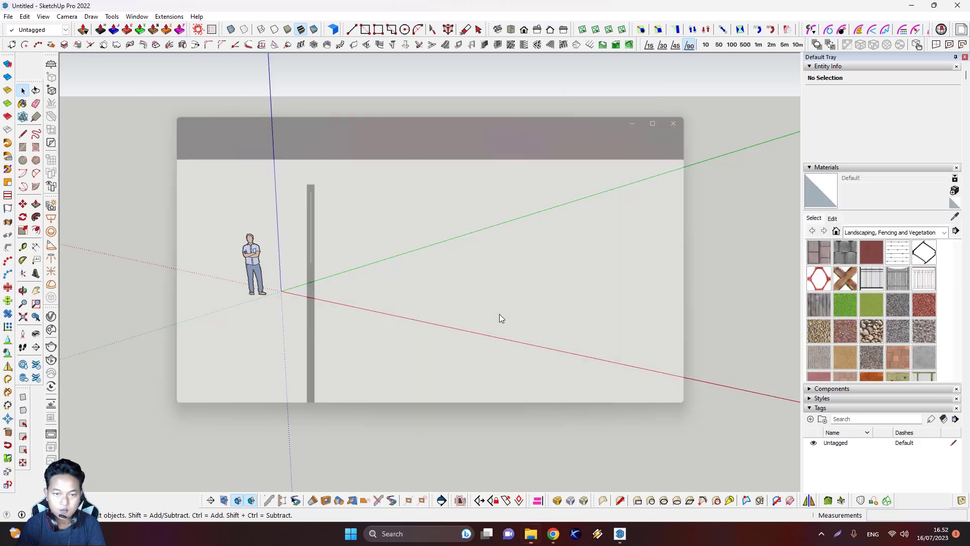
click(231, 341)
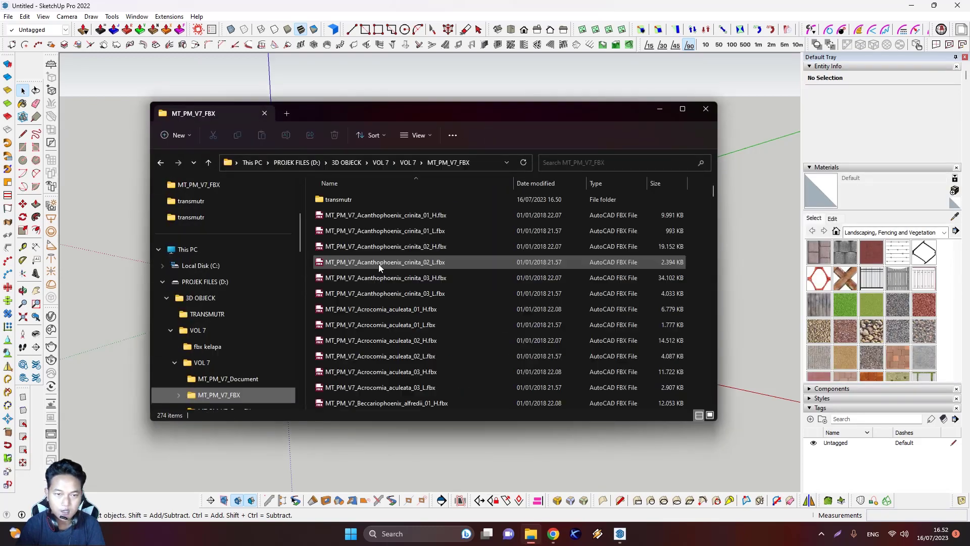
click(404, 162)
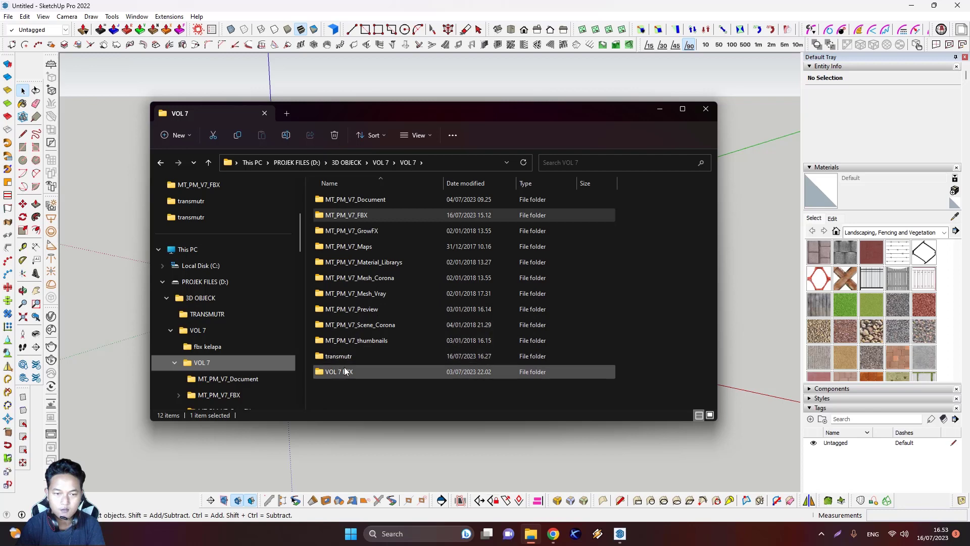
double_click(348, 216)
scroll(367, 253, down, 5)
scroll(369, 279, down, 2)
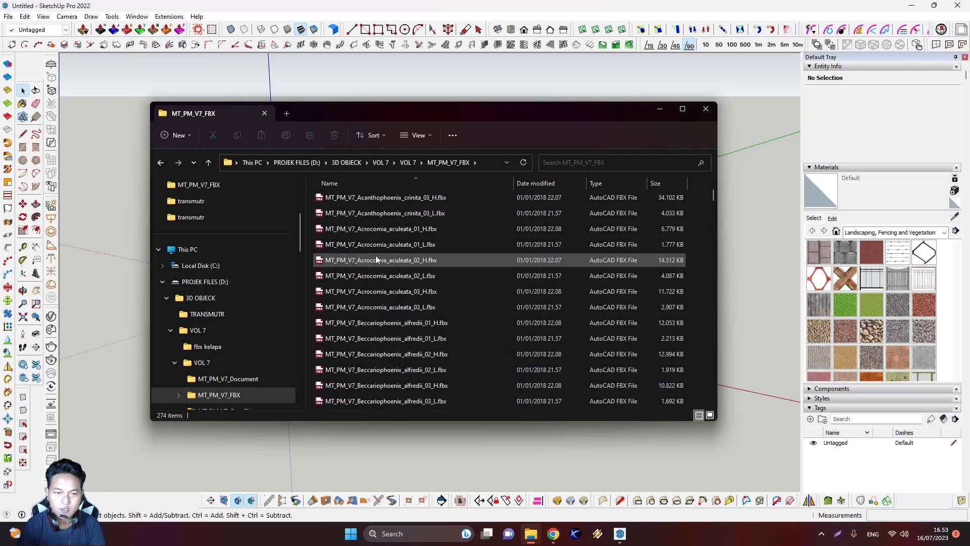
Step: Select all the texture images in the MT_PM_V7_Maps folder of VOL 7 and copy them
click(408, 162)
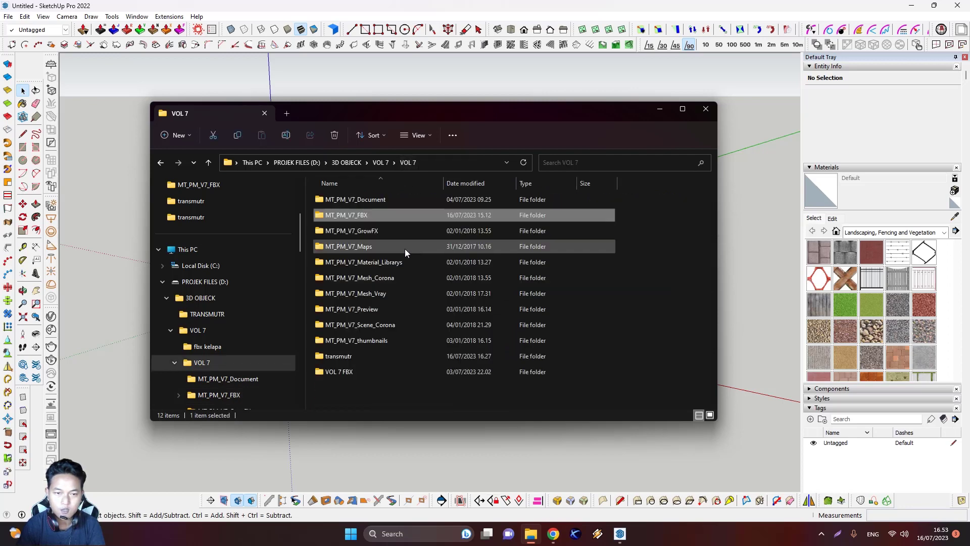
double_click(359, 246)
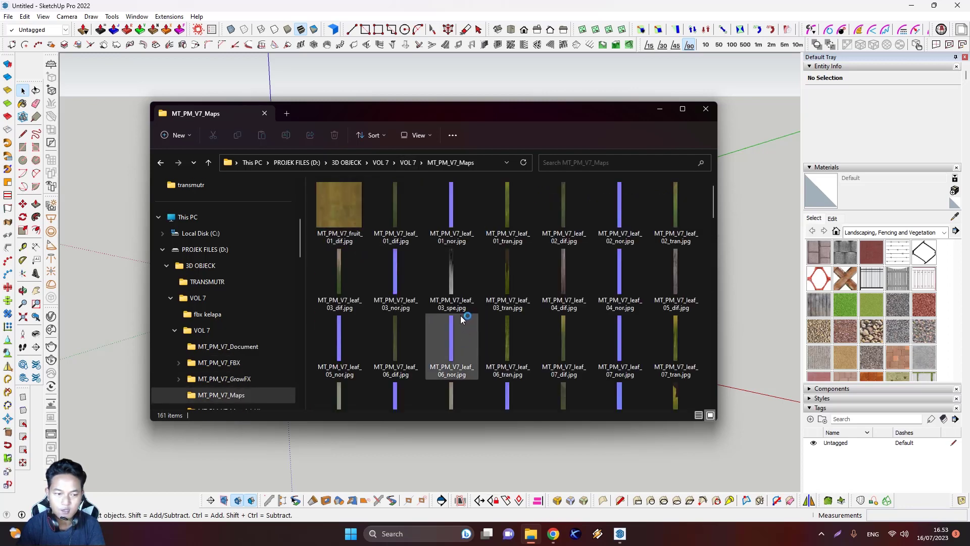
scroll(462, 318, down, 3)
scroll(462, 318, up, 3)
click(359, 220)
scroll(508, 306, down, 10)
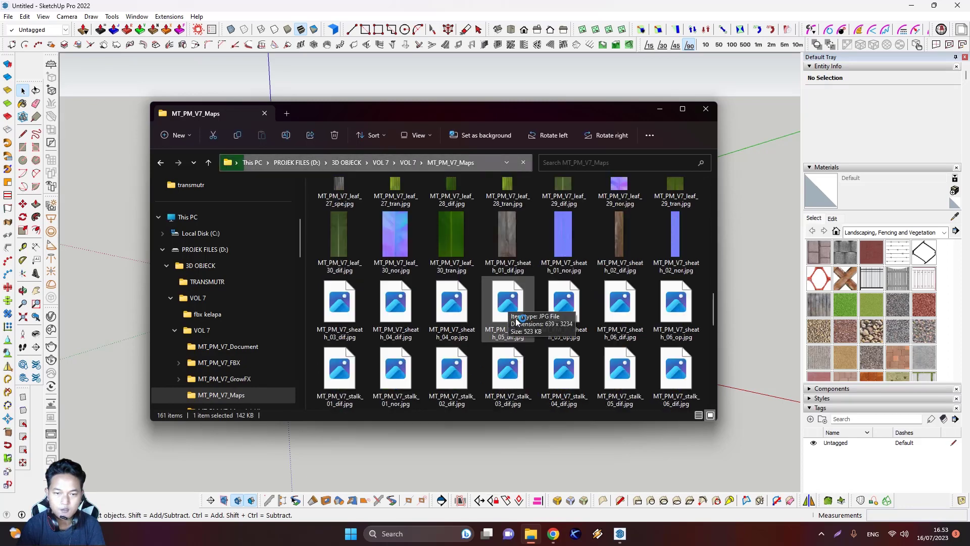
key(ctrl+a)
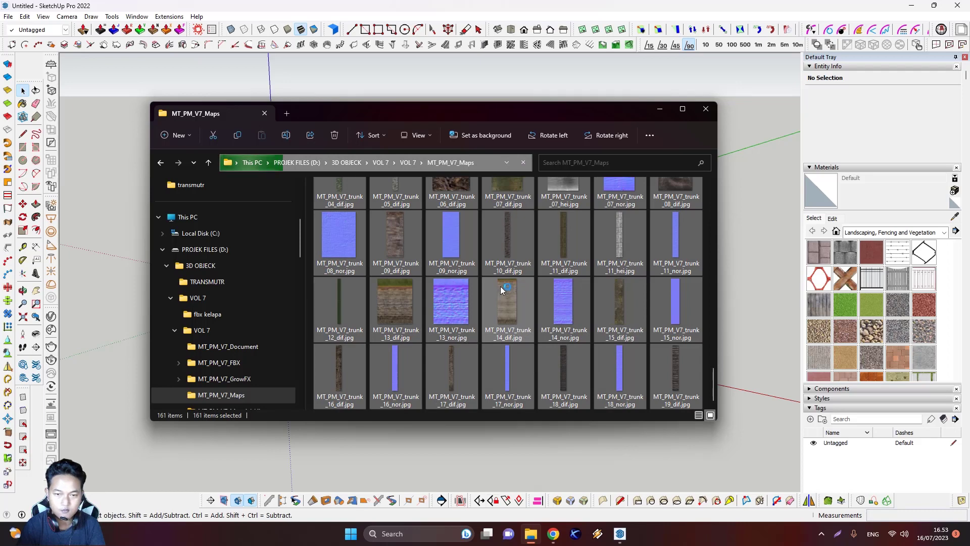
right_click(503, 286)
click(526, 228)
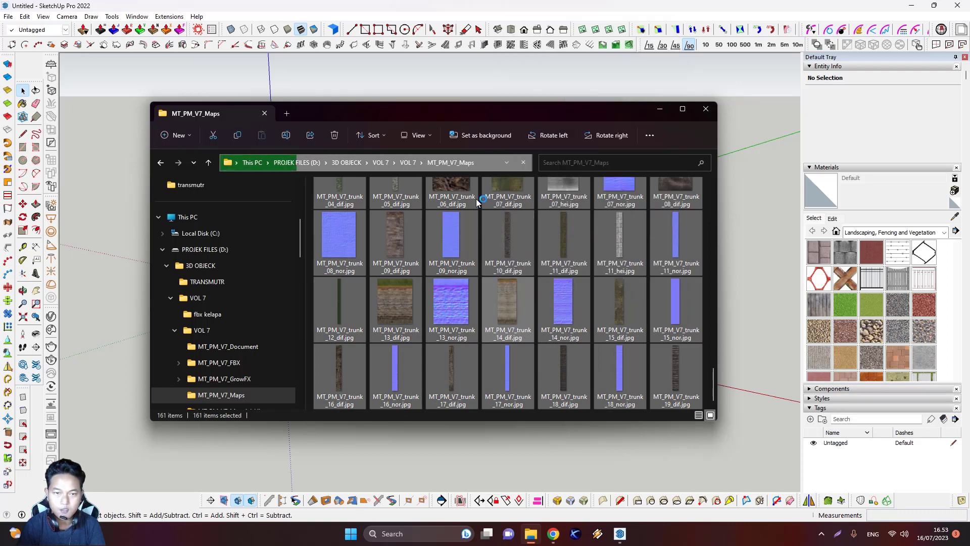
Step: Show the MT_PM_V7_FBX folder as large thumbnails, check the map images among its FBX files, and close File Explorer
click(413, 166)
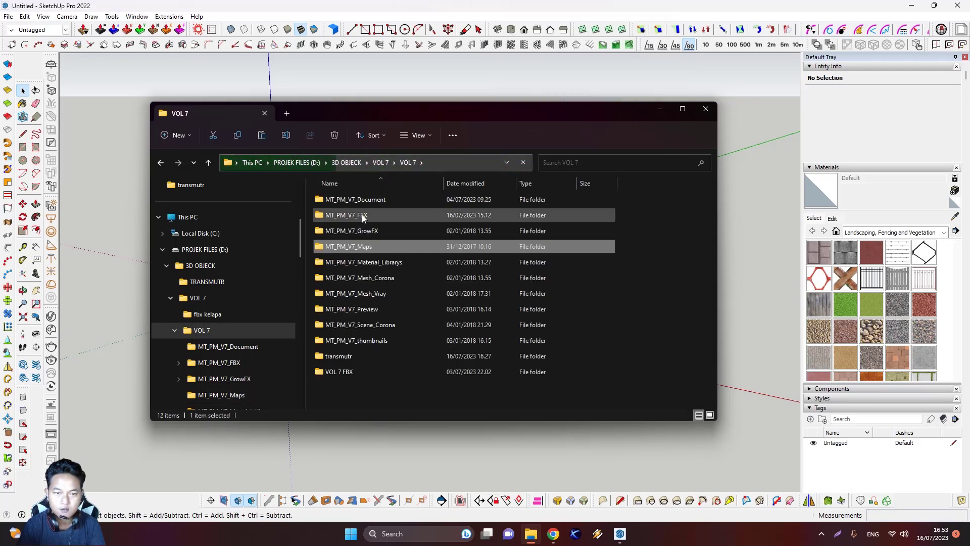
double_click(362, 214)
scroll(420, 304, down, 20)
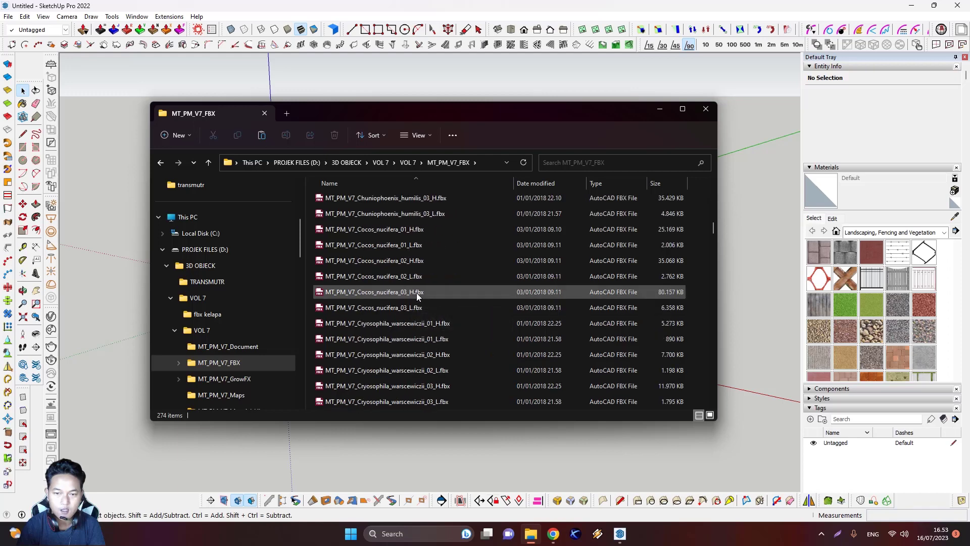
scroll(405, 283, up, 20)
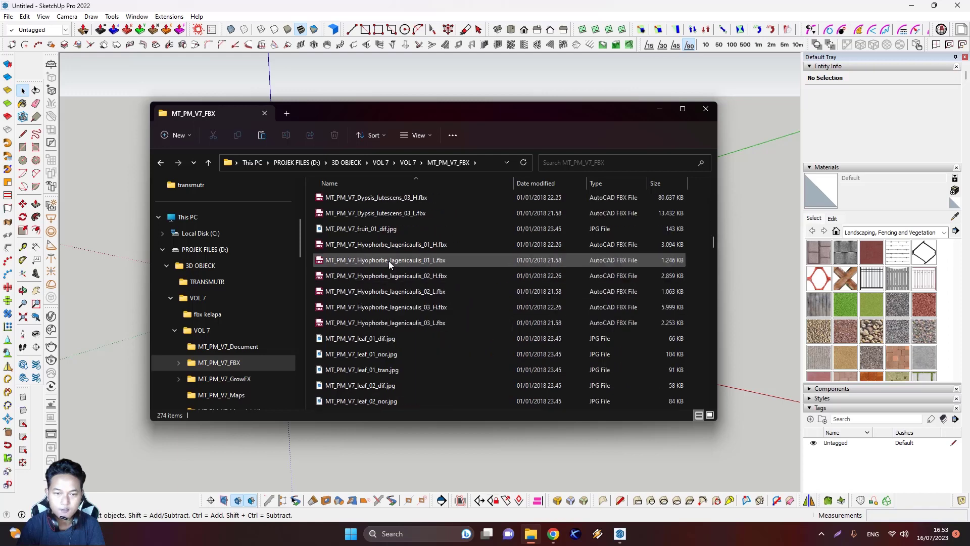
click(710, 414)
scroll(498, 305, down, 10)
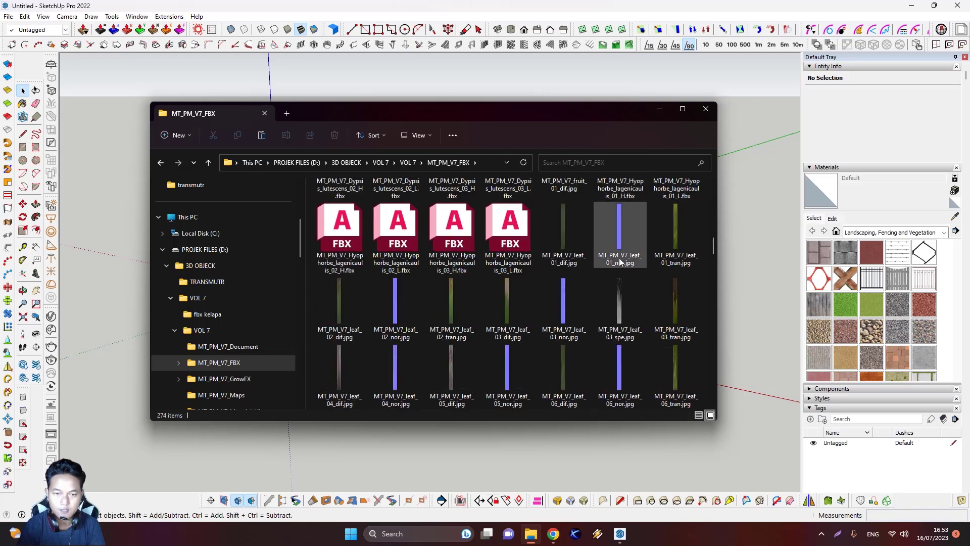
scroll(556, 313, down, 10)
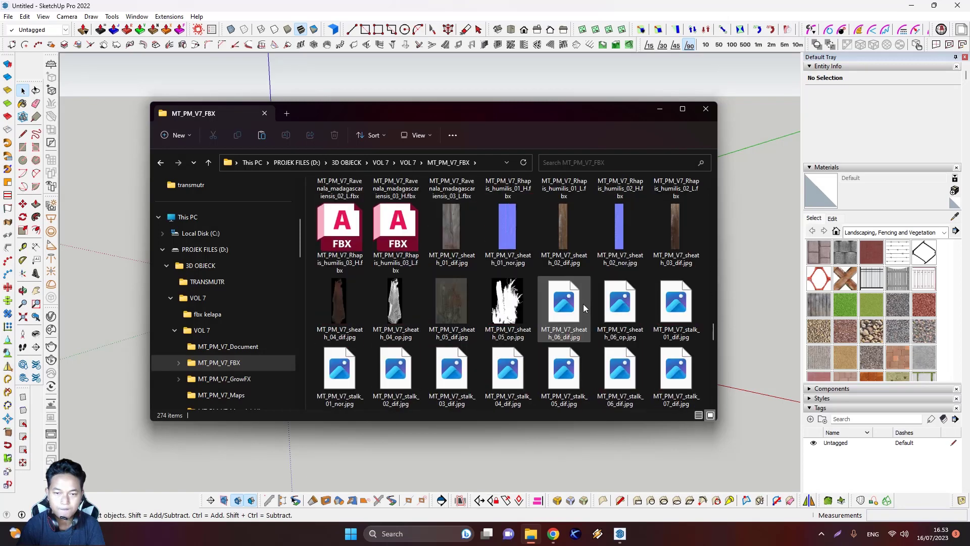
click(700, 112)
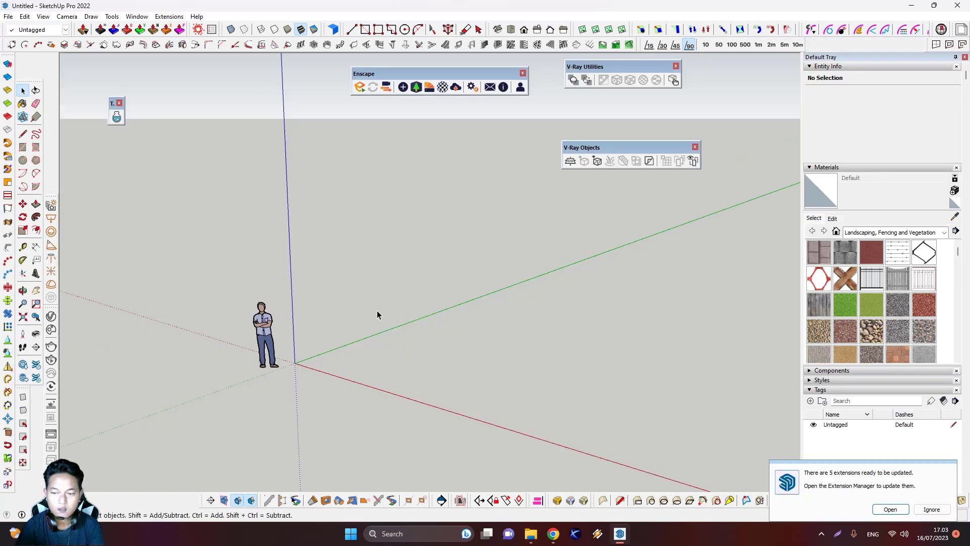
Step: Launch Transmutr from SketchUp and browse for a model file, selecting MT_PM_V7_Acanthophoenix_crinita_01_H.fbx in the MT_PM_V7_FBX folder
drag(115, 107, 332, 139)
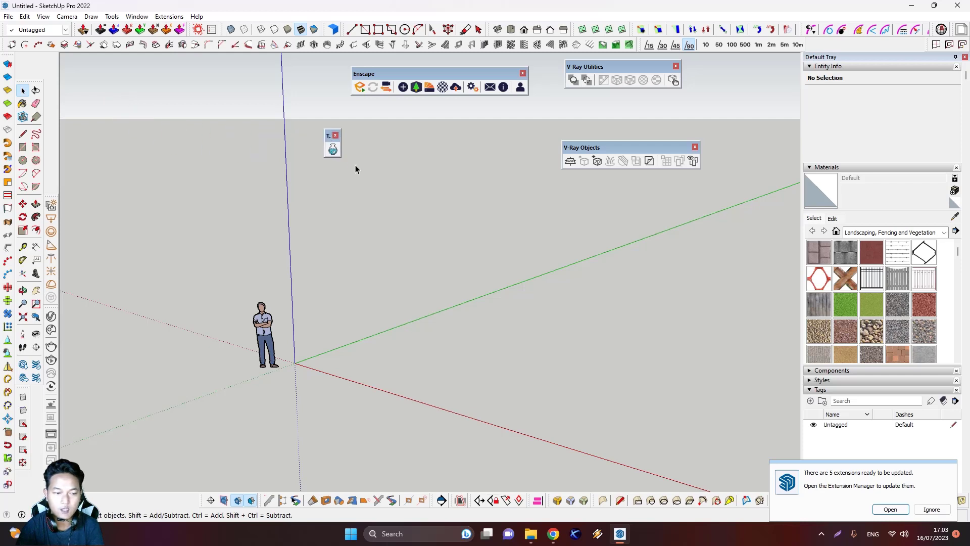
click(333, 150)
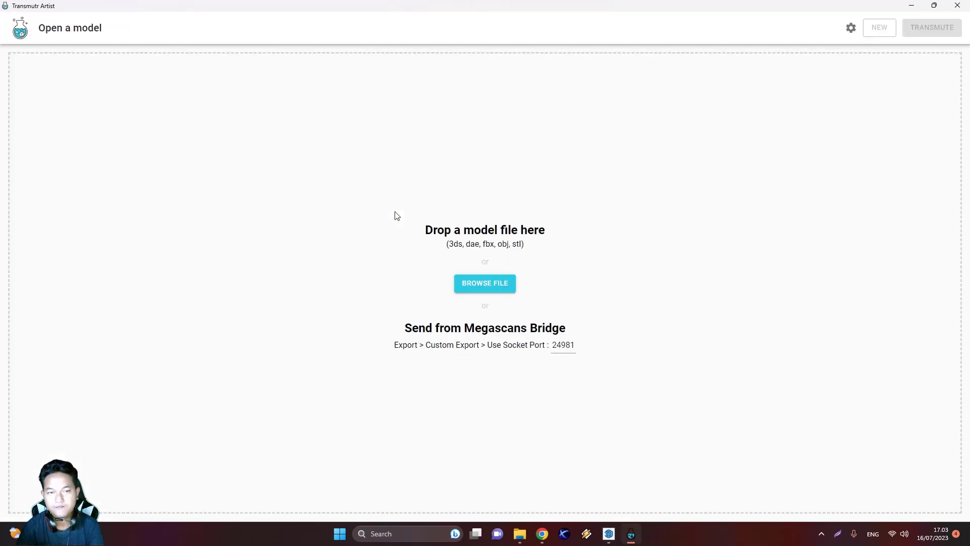
click(479, 285)
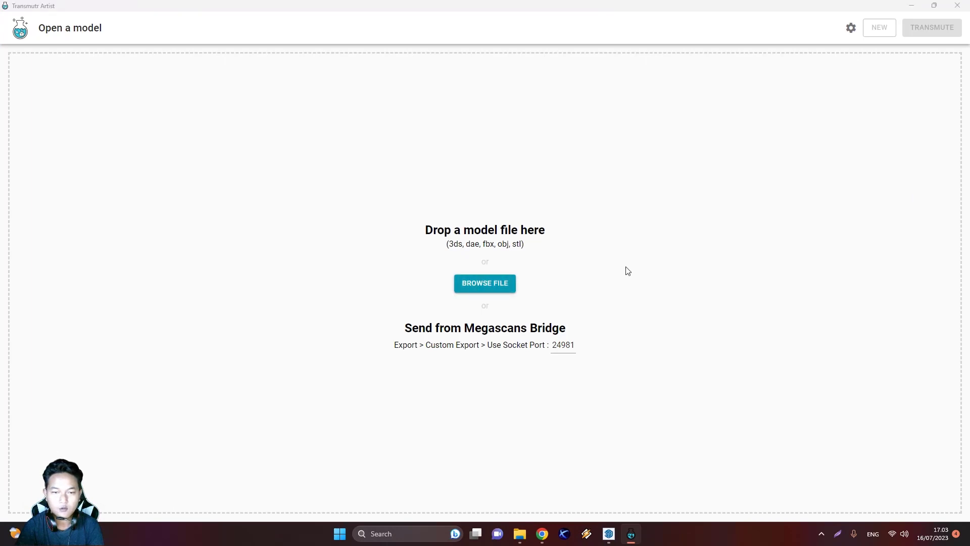
click(216, 41)
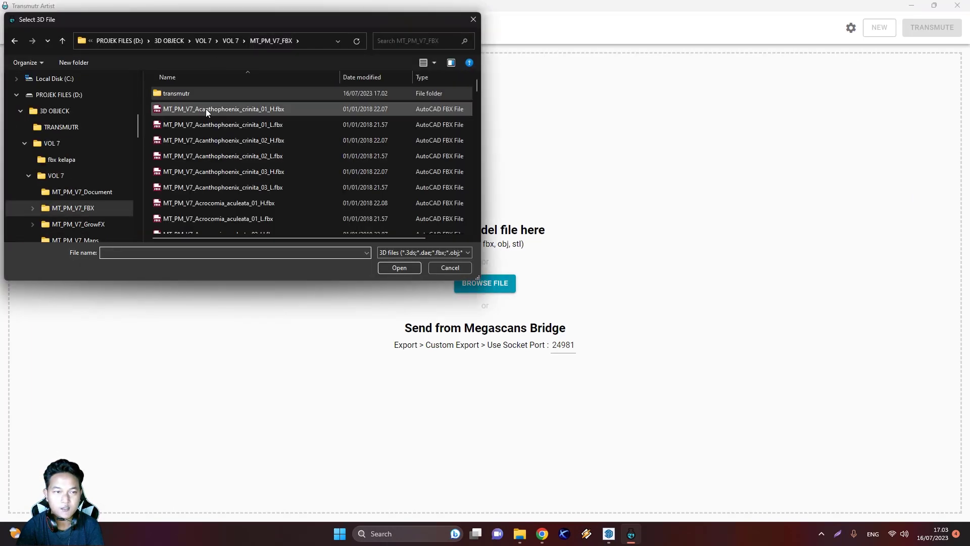
click(200, 108)
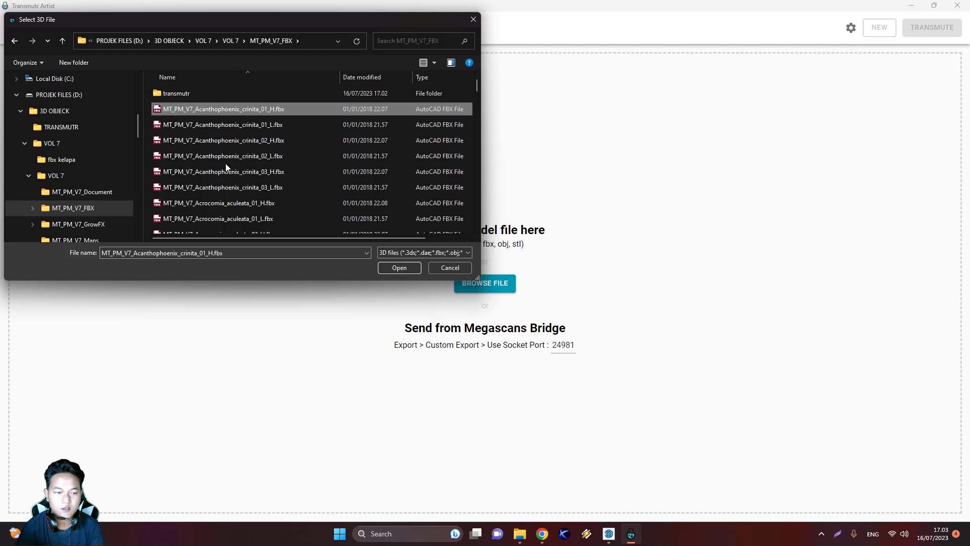
scroll(220, 152, down, 5)
scroll(220, 160, up, 5)
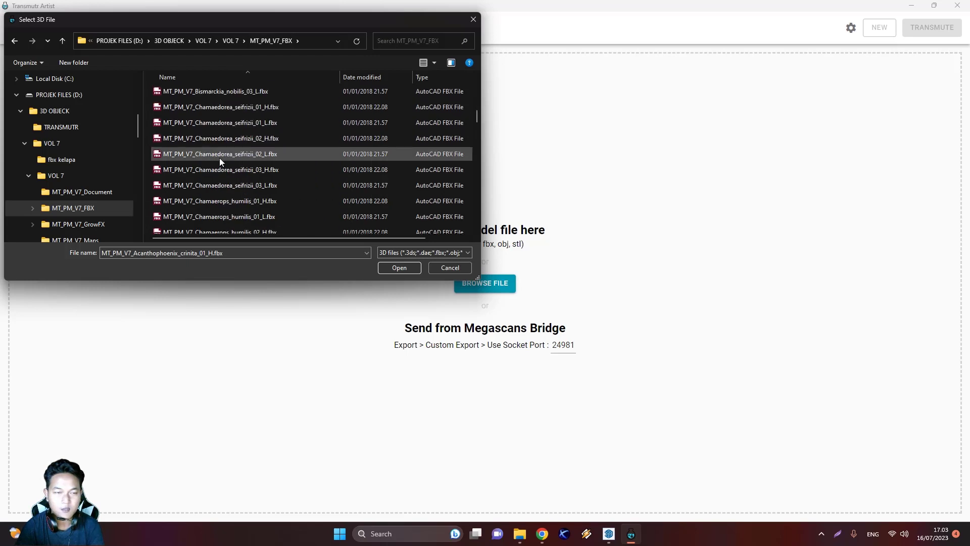
Step: Switch to File Explorer and open the MT_PM_V7_Preview folder inside VOL 7
click(522, 535)
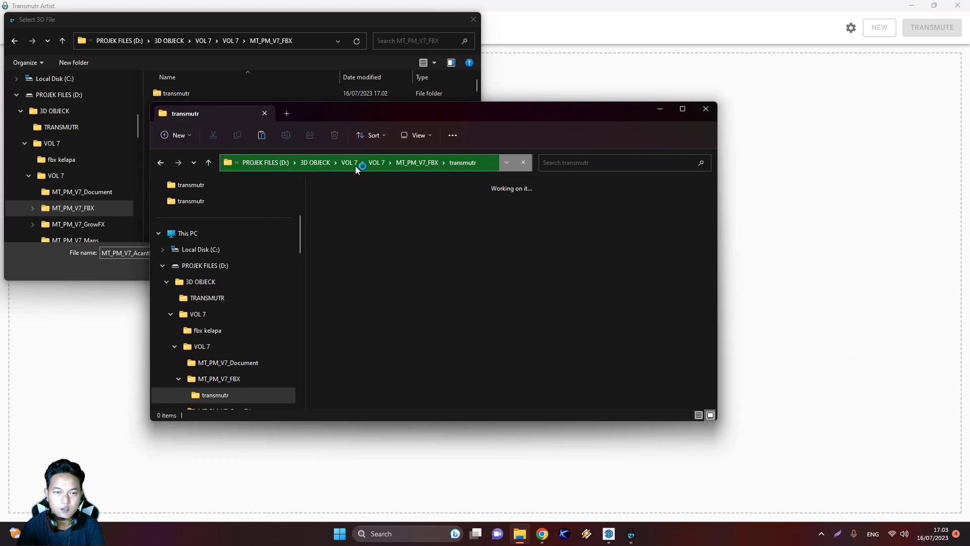
click(161, 162)
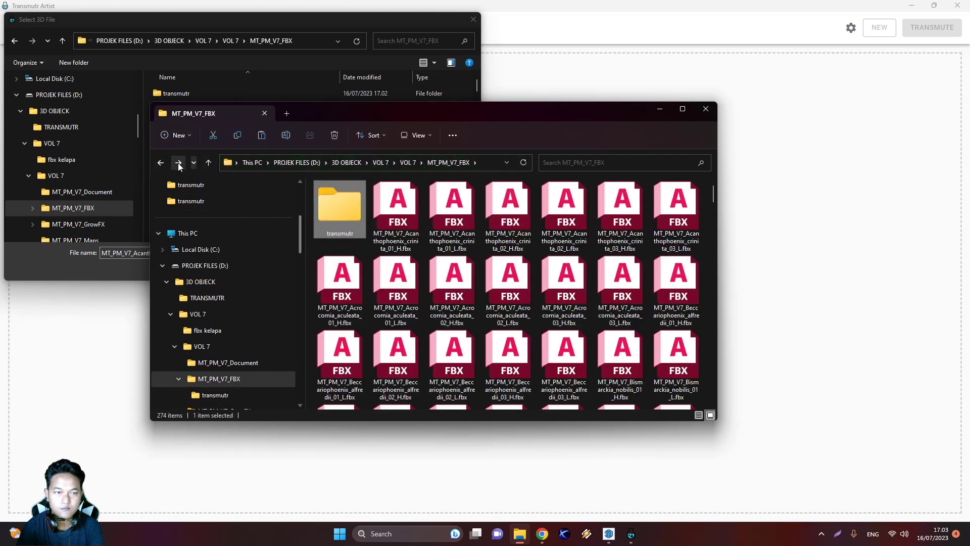
click(178, 162)
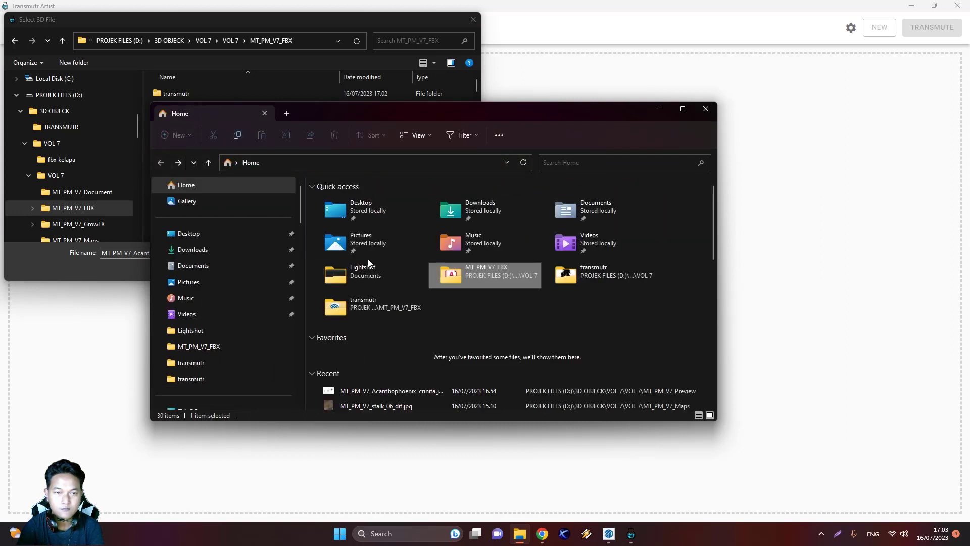
double_click(476, 280)
click(406, 163)
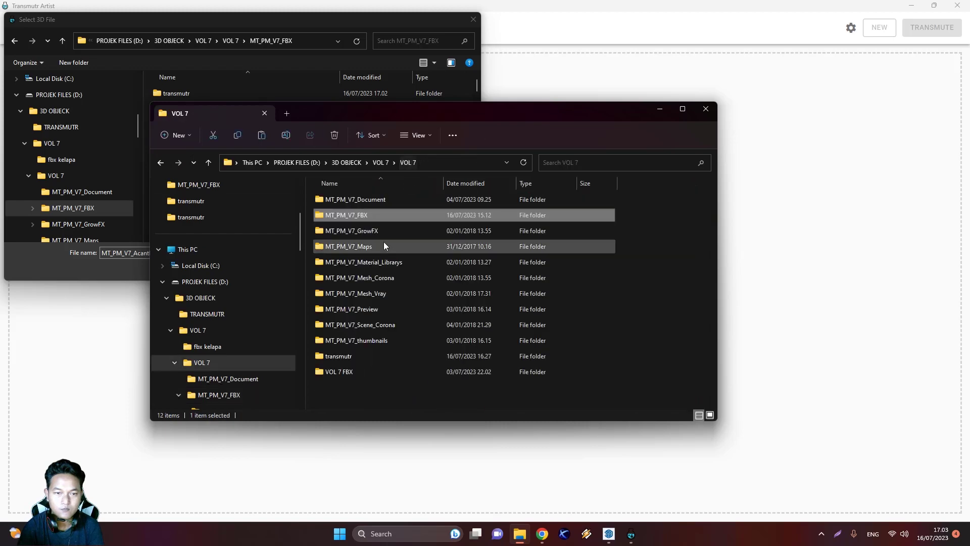
double_click(357, 309)
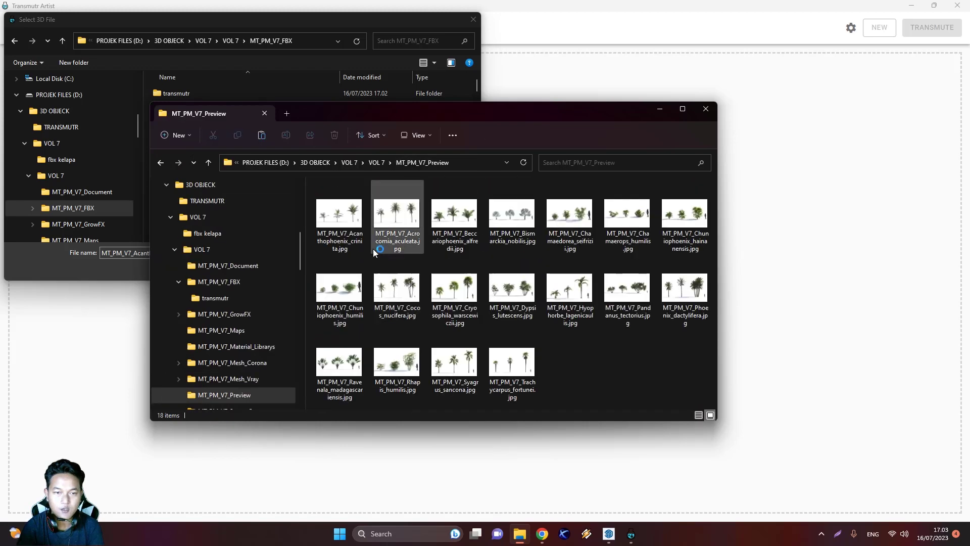
Step: View the palm preview images one by one from MT_PM_V7_Acanthophoenix_crinita.jpg, ending on MT_PM_V7_Cocos_nucifera.jpg
click(356, 227)
double_click(355, 227)
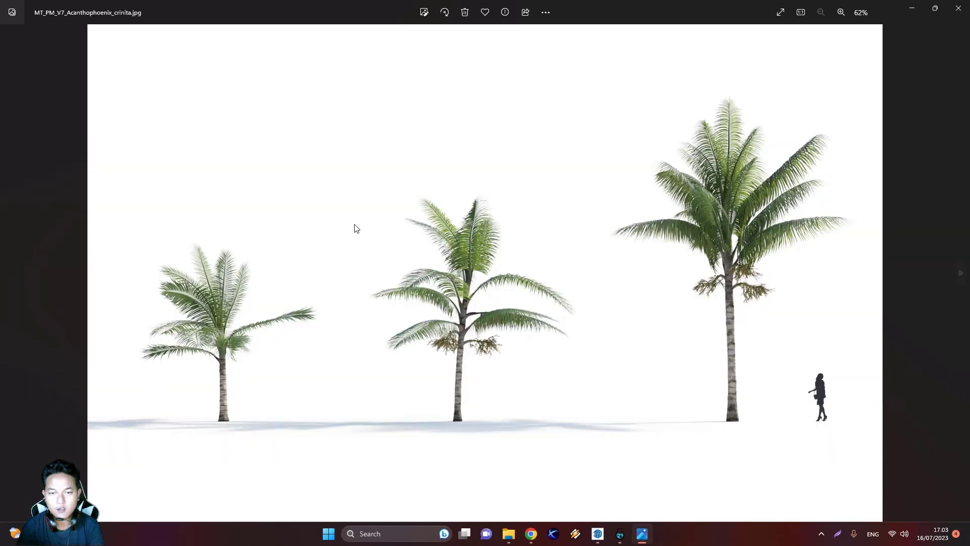
key(Right)
key(Right)
key(Right)
key(Right)
key(Right)
key(Right)
key(Right)
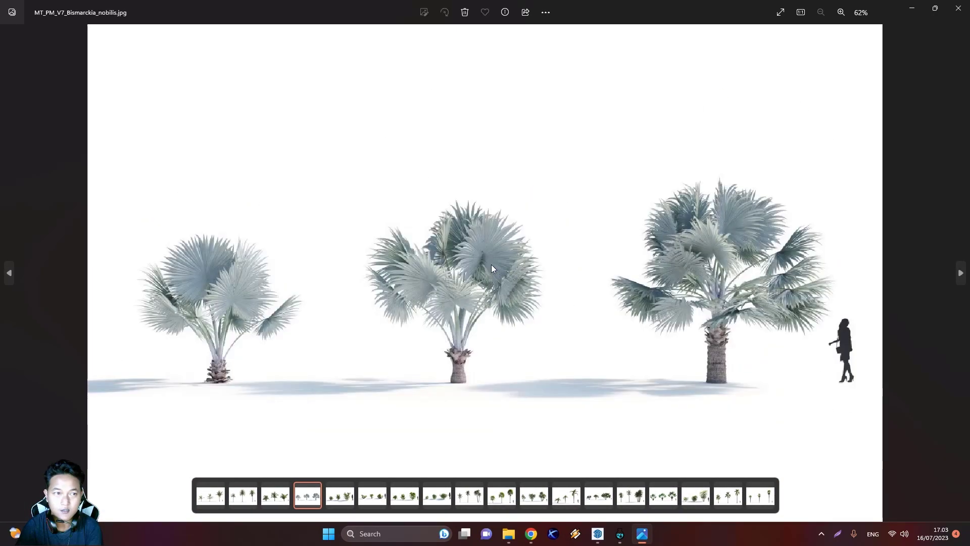
key(Right)
key(Right)
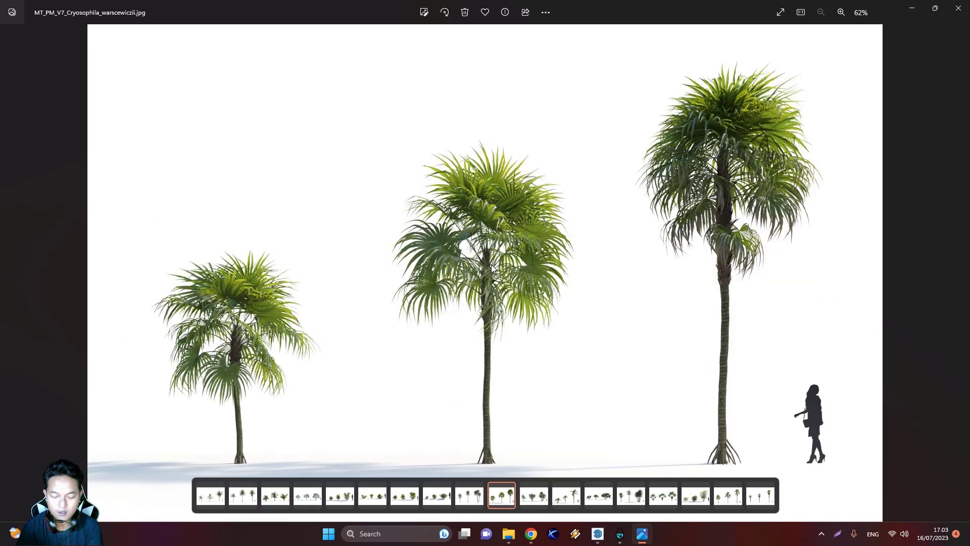
key(Left)
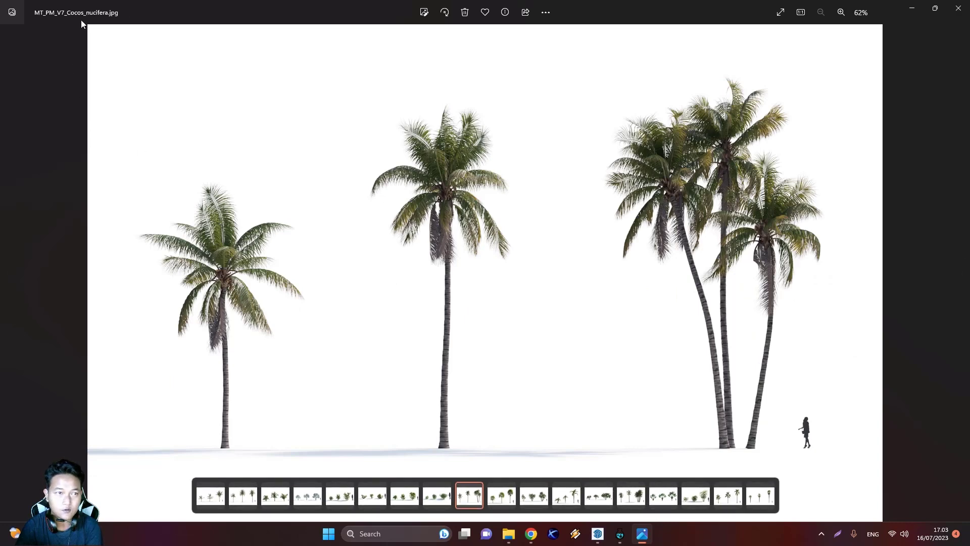
Step: Close the palm preview windows and open MT_PM_V7_Cocos_nucifera_01_H.fbx from the MT_PM_V7_FBX folder in Transmutr
click(958, 9)
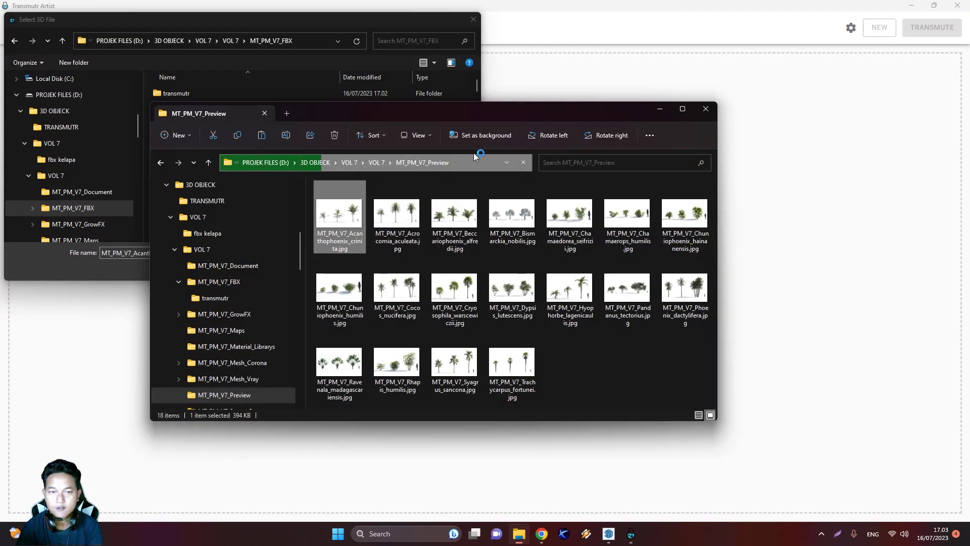
click(705, 111)
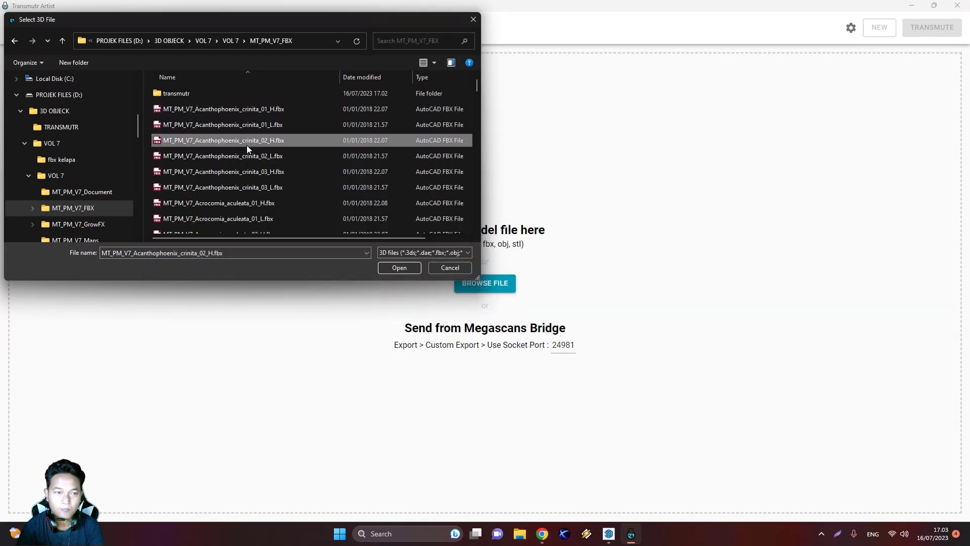
scroll(248, 152, down, 4)
scroll(250, 172, down, 5)
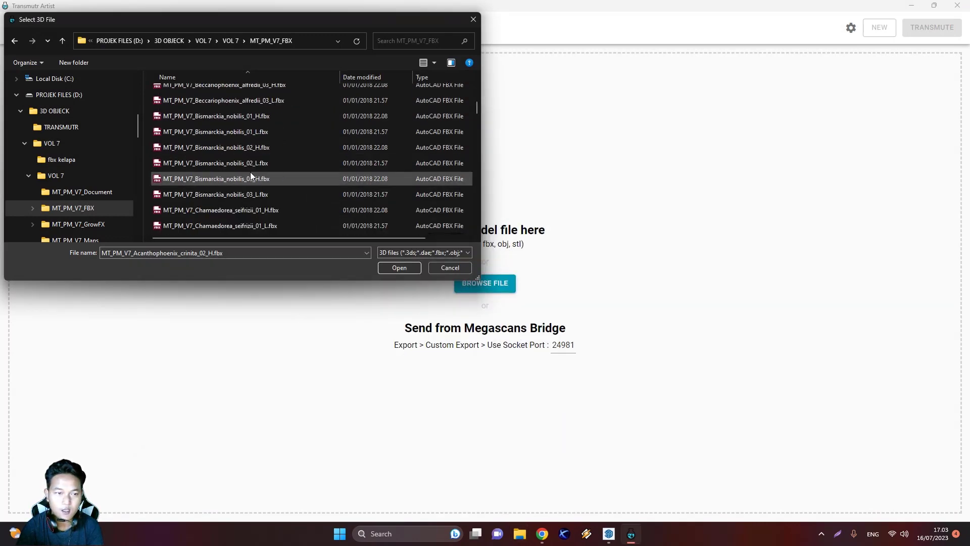
scroll(251, 174, down, 4)
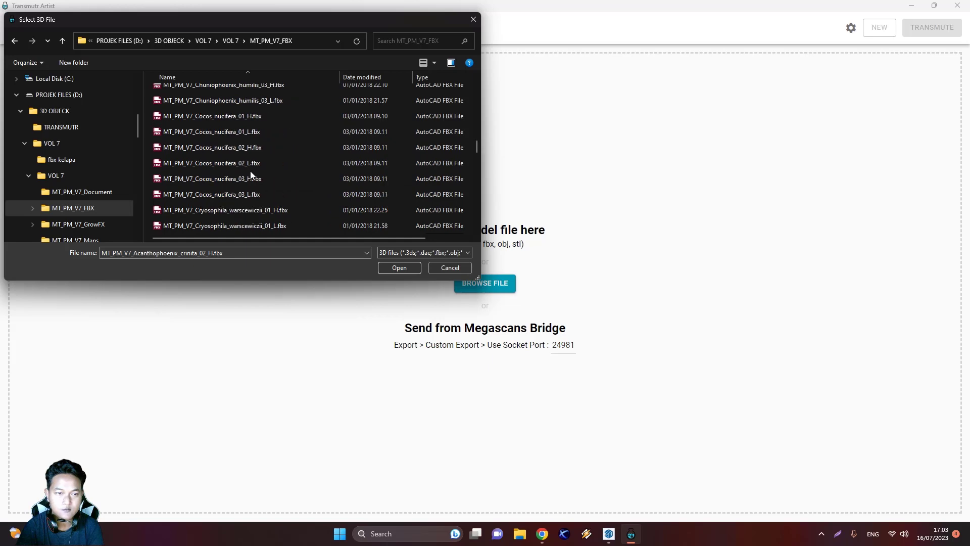
click(225, 117)
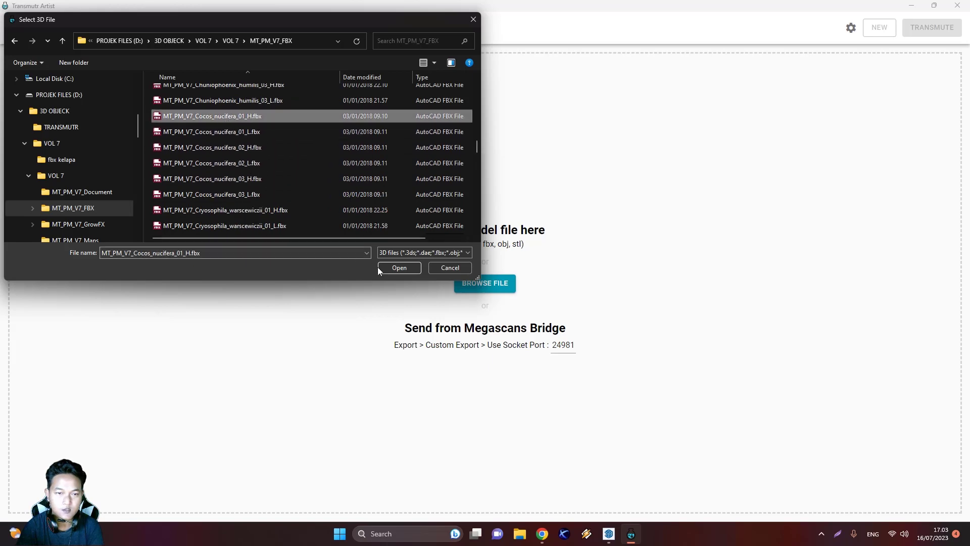
click(399, 268)
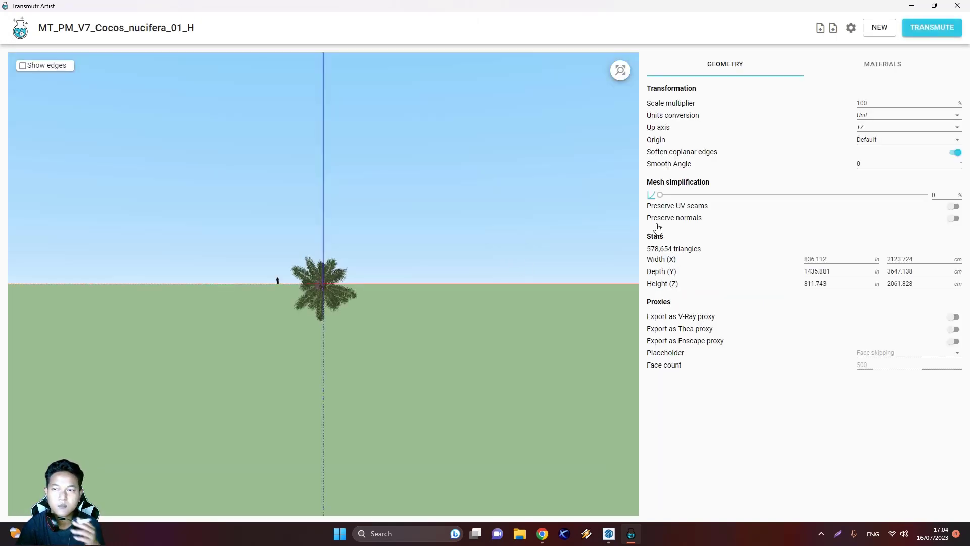
Step: Set the coconut palm's up axis to +Y so the tree stands upright
scroll(313, 289, up, 5)
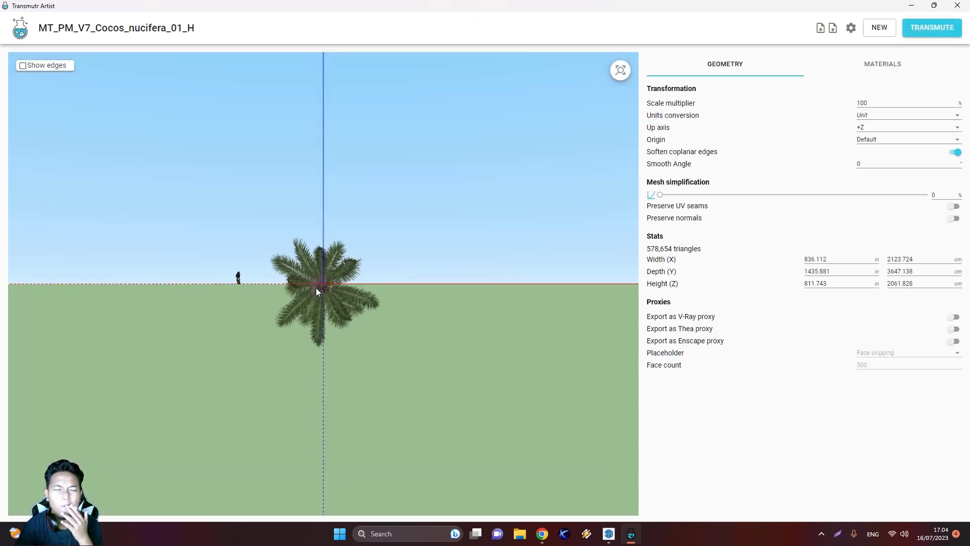
scroll(320, 277, up, 2)
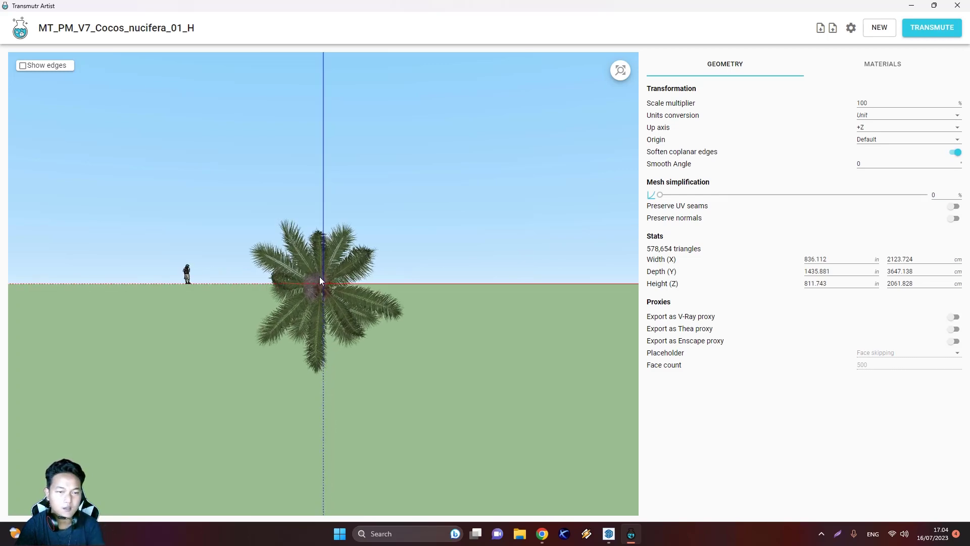
drag(319, 277, 343, 342)
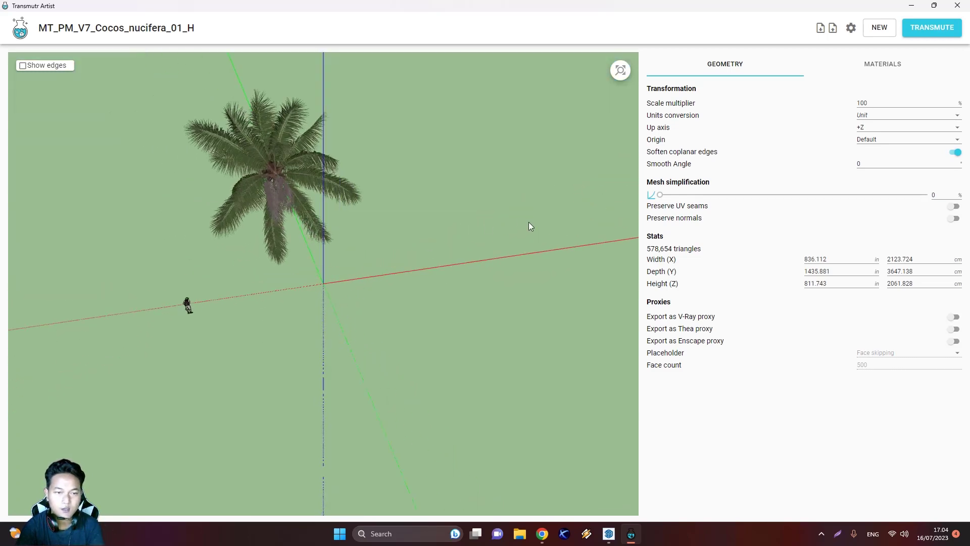
click(910, 127)
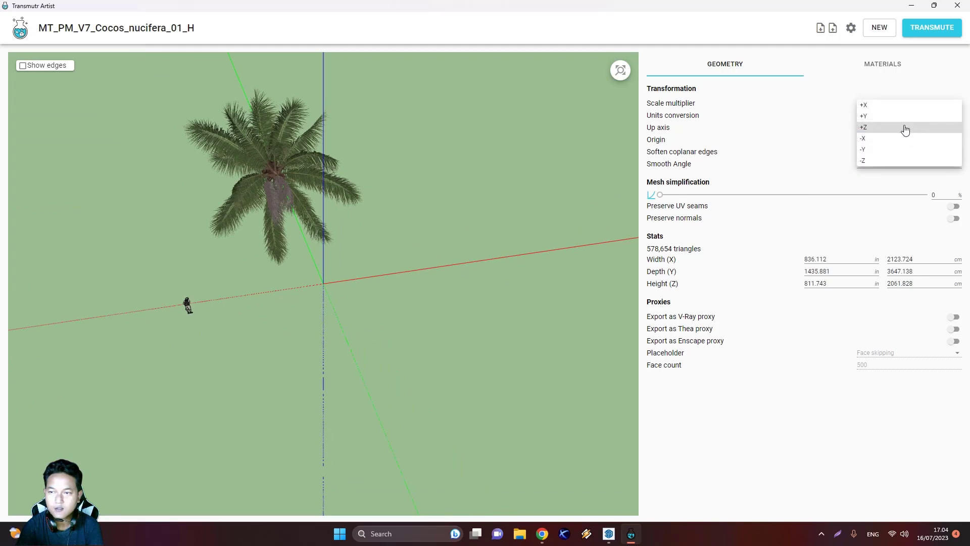
click(895, 117)
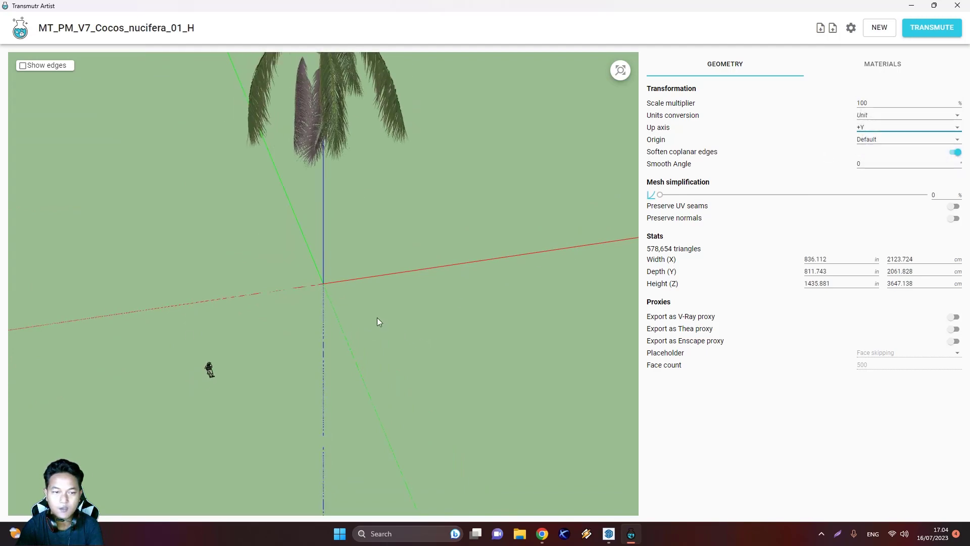
drag(353, 276, 457, 413)
Step: Switch to SketchUp, dismiss the Winamp firewall prompt without allowing access, and return to Transmutr
click(608, 534)
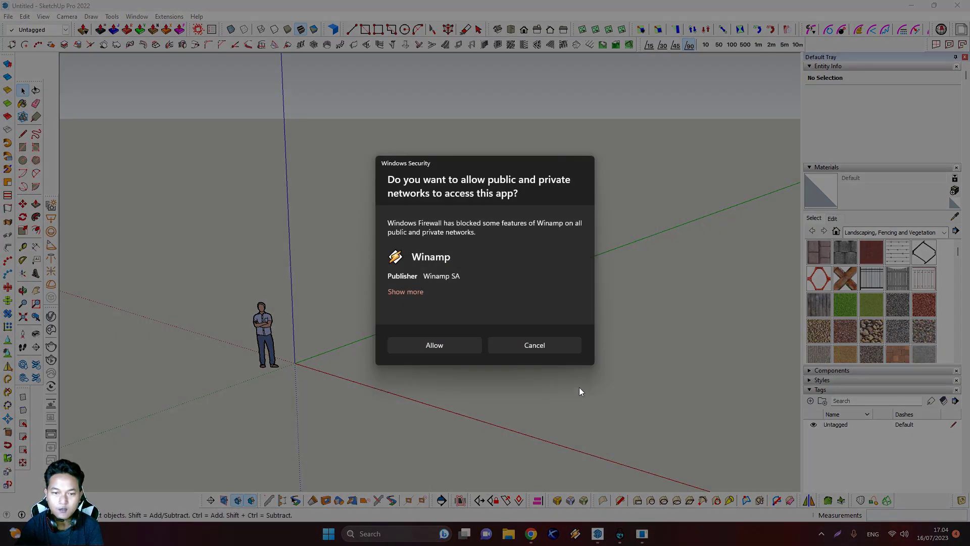
click(523, 345)
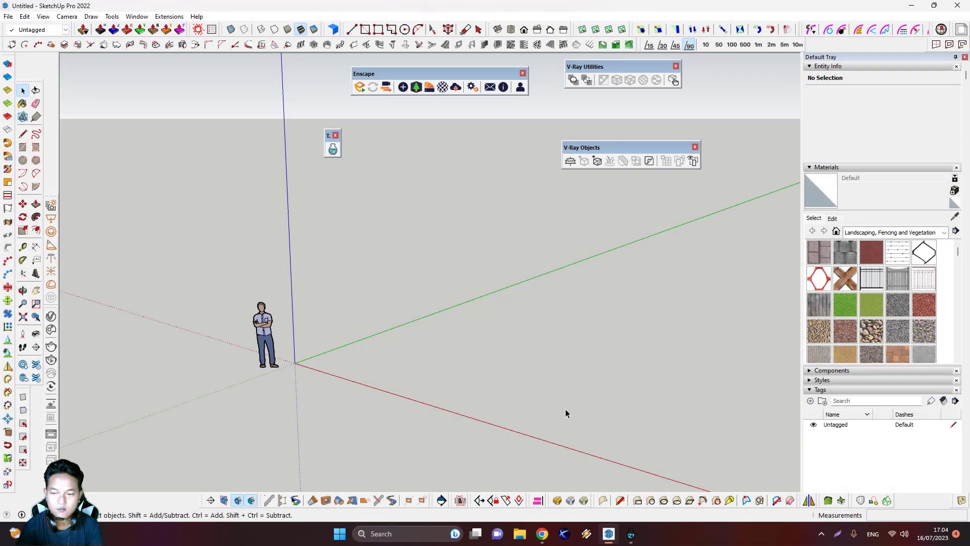
click(630, 534)
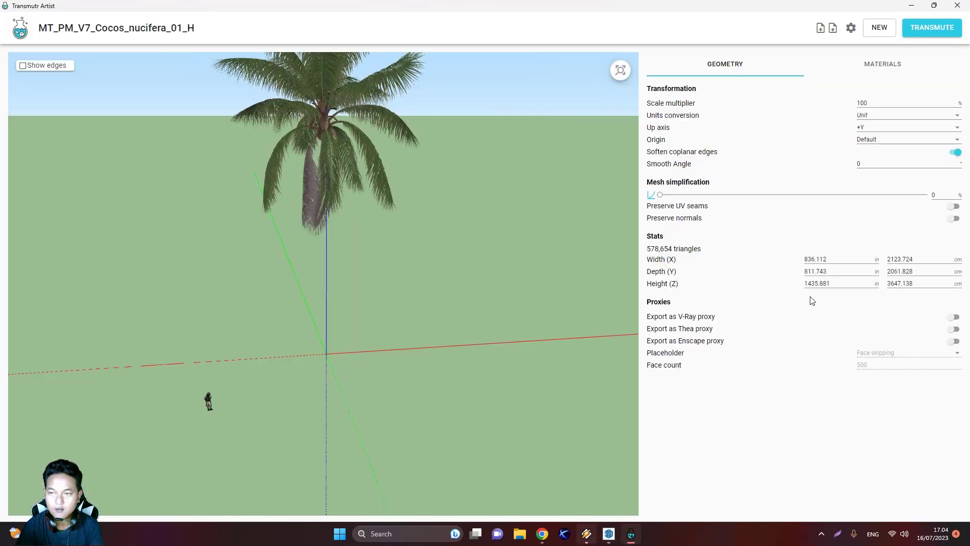
Step: Set the palm's units conversion to mm and its scale multiplier to 1000%
click(889, 116)
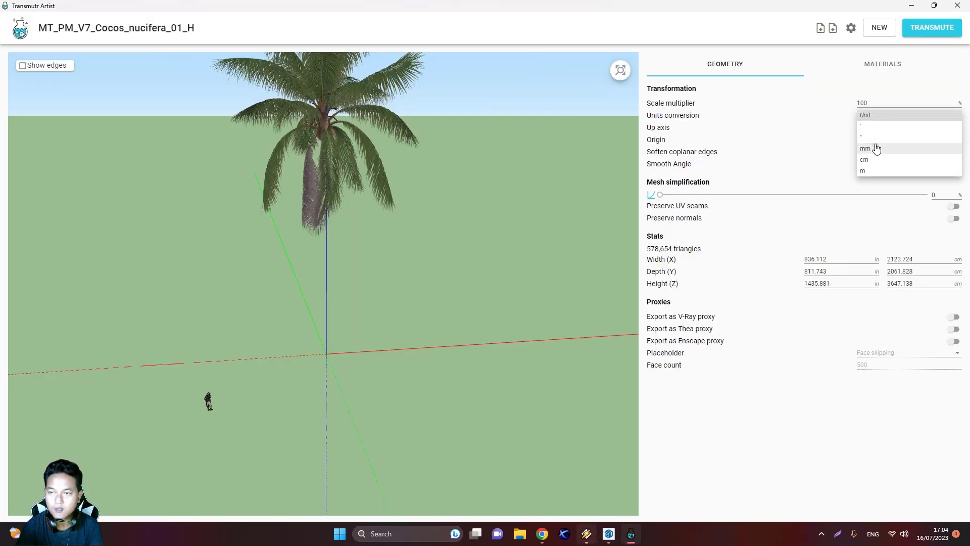
click(876, 148)
click(876, 103)
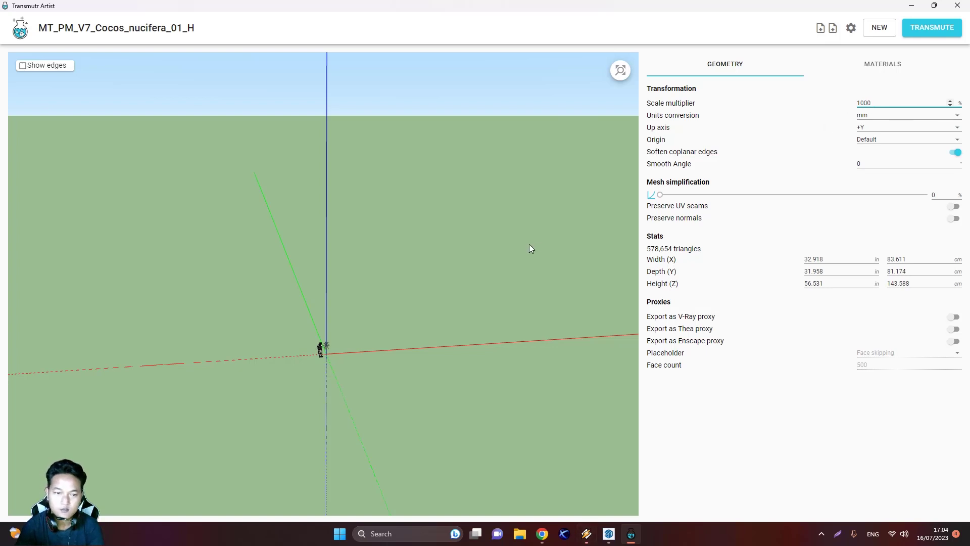
key(Return)
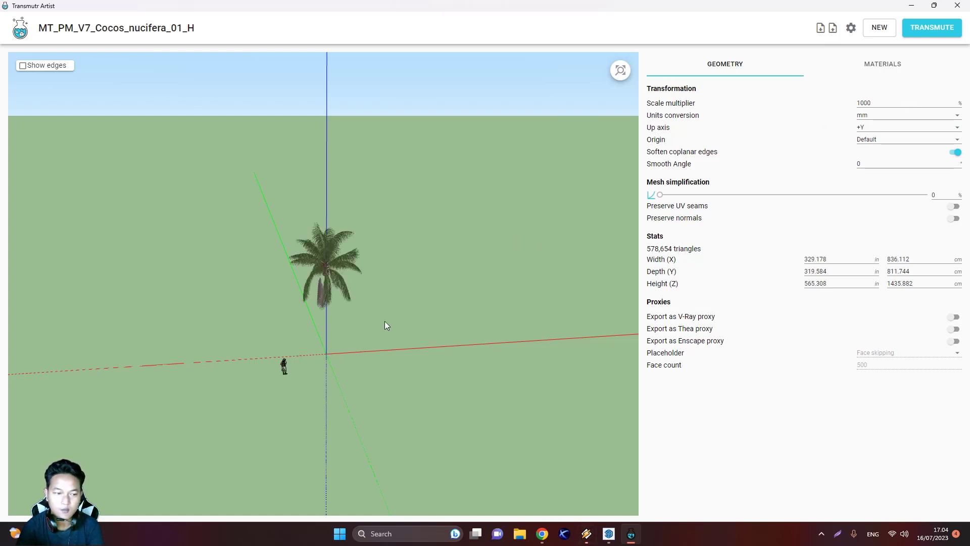
scroll(343, 335, up, 5)
scroll(329, 380, up, 4)
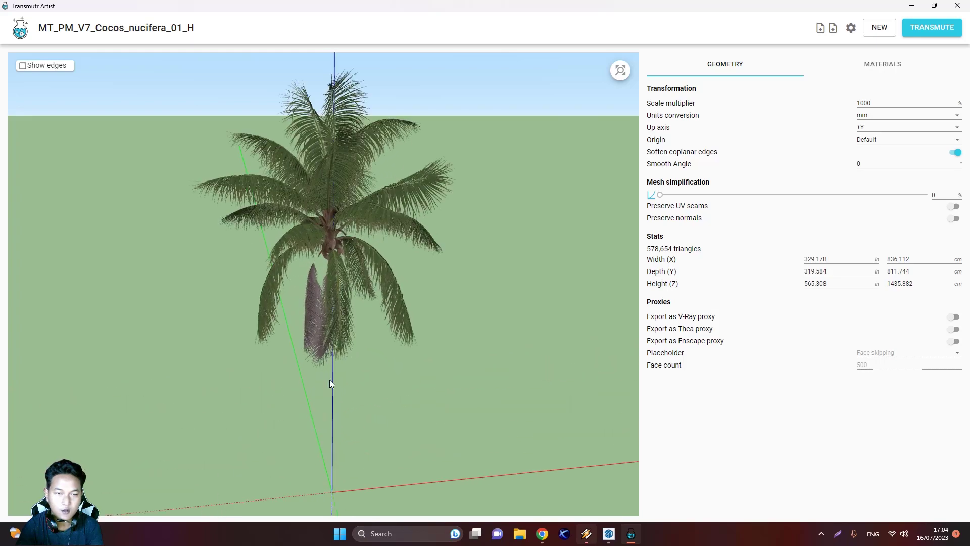
drag(332, 380, 327, 193)
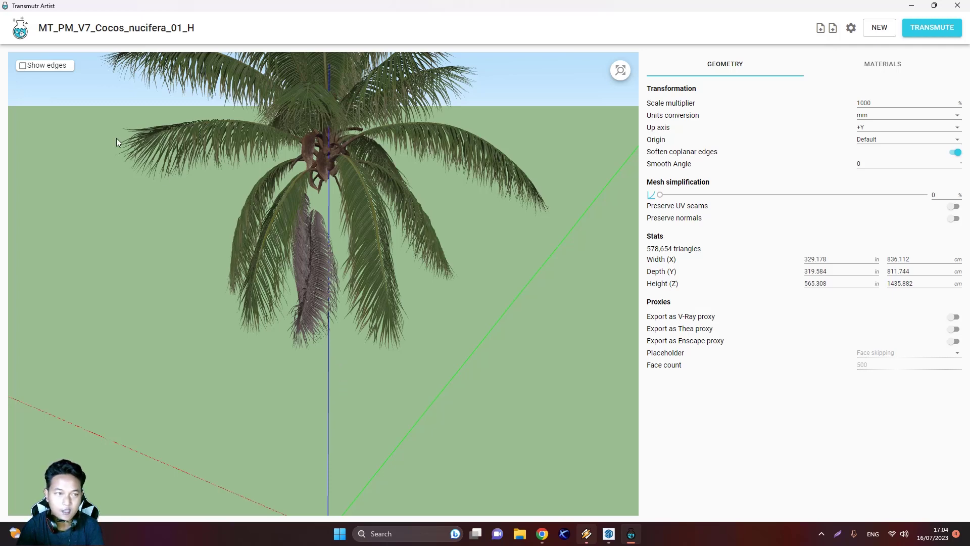
Step: Display the palm's edges and examine the mesh density of its fronds and trunk
click(32, 71)
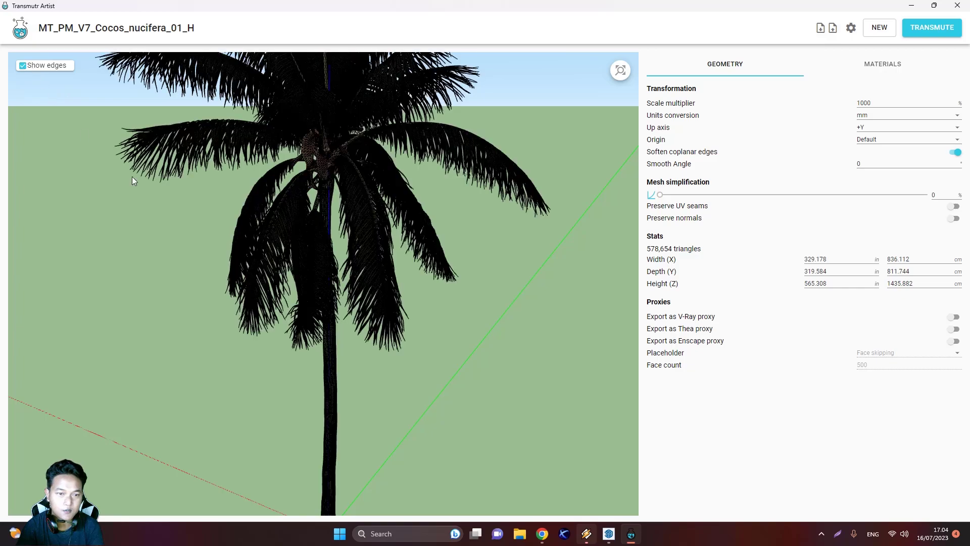
scroll(346, 362, up, 6)
middle_drag(335, 358, 264, 362)
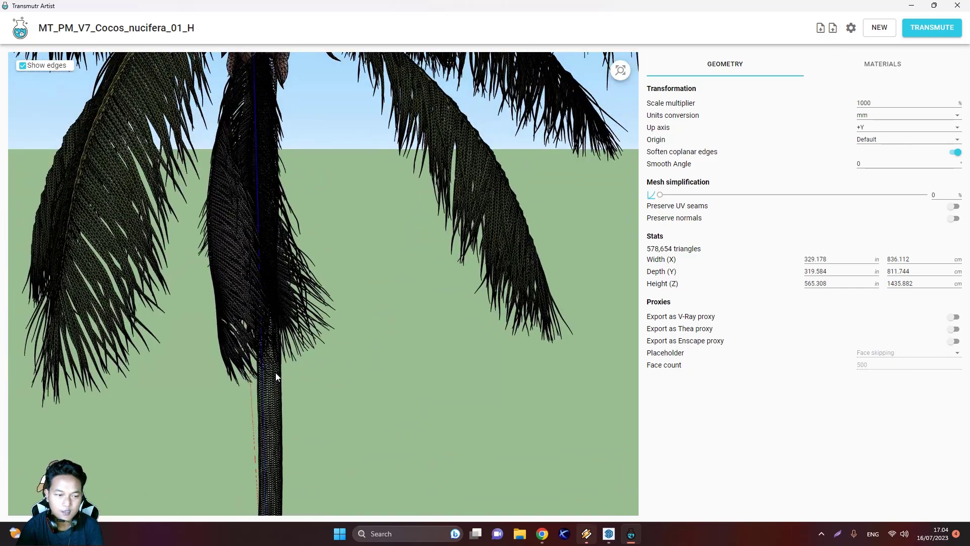
scroll(283, 364, down, 3)
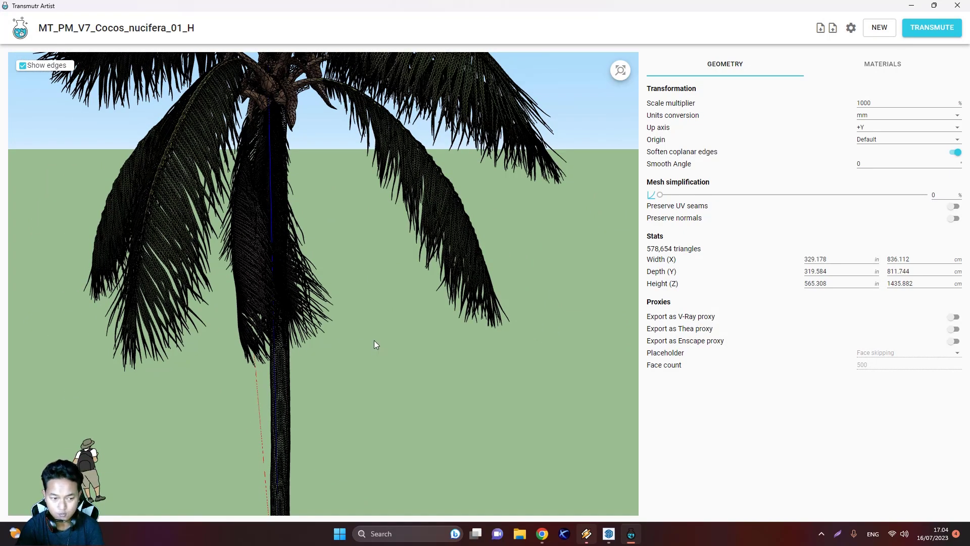
middle_drag(374, 340, 356, 327)
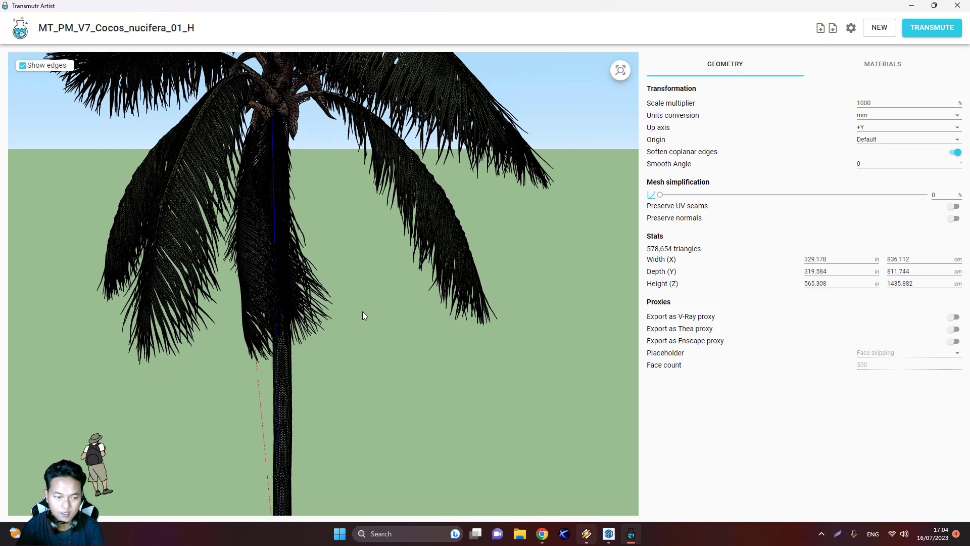
middle_drag(360, 310, 637, 228)
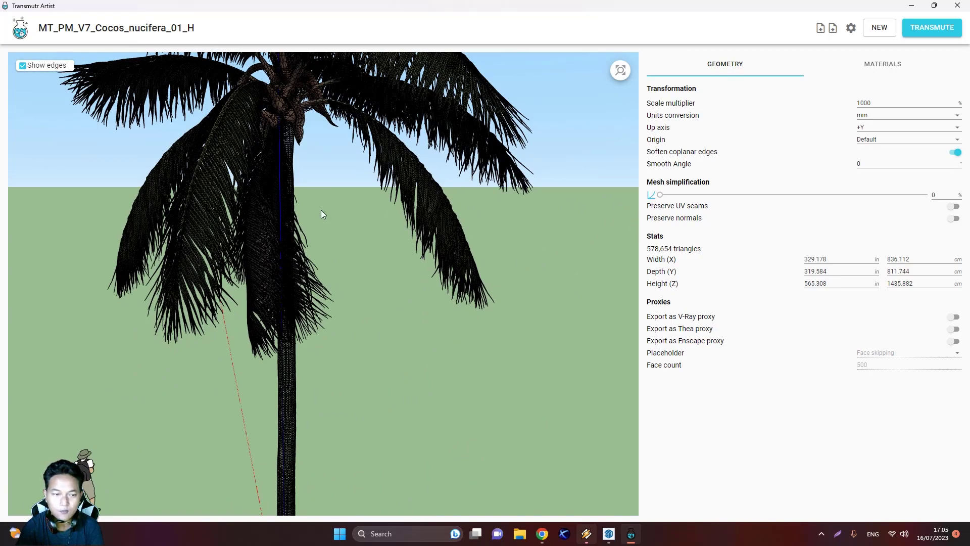
scroll(321, 210, up, 5)
drag(298, 210, 250, 218)
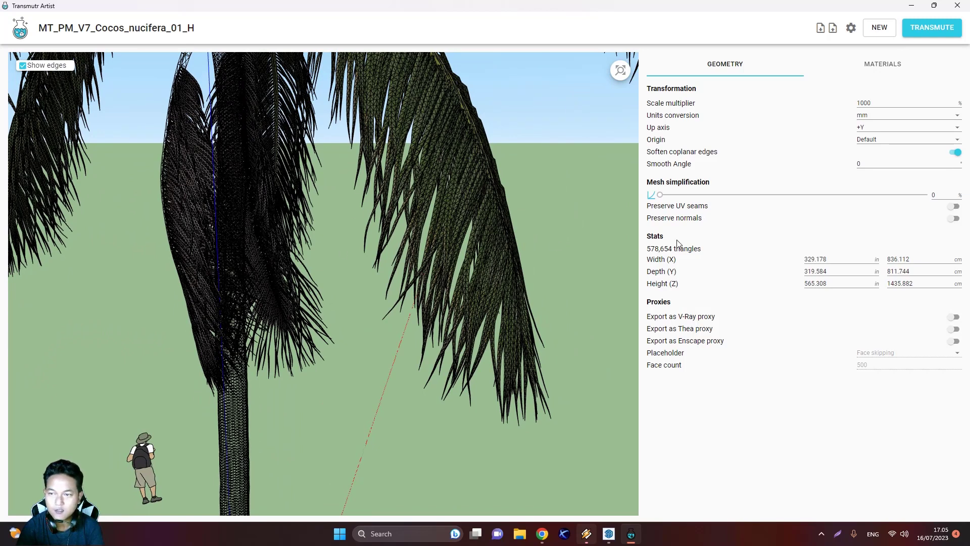
Step: Set the palm's mesh simplification to 95%
double_click(933, 195)
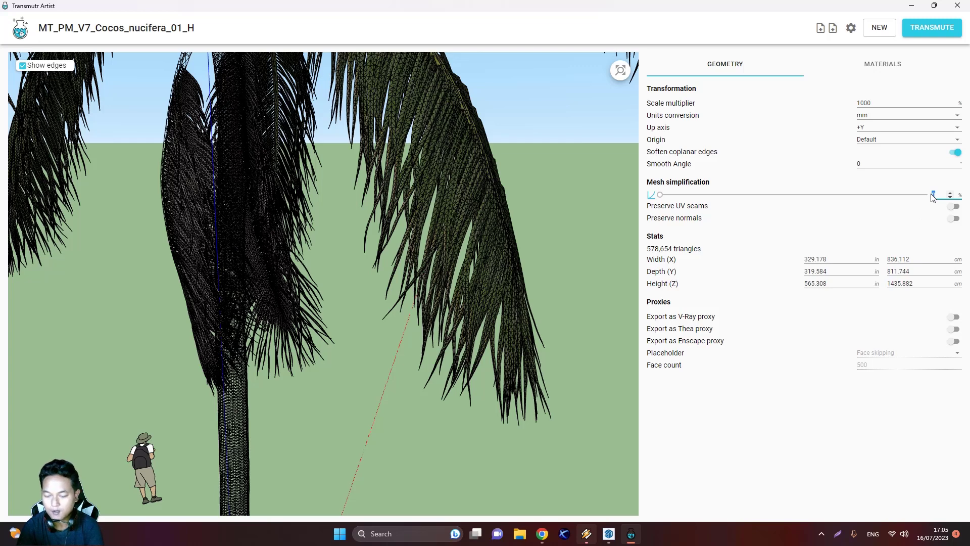
text(95)
key(Return)
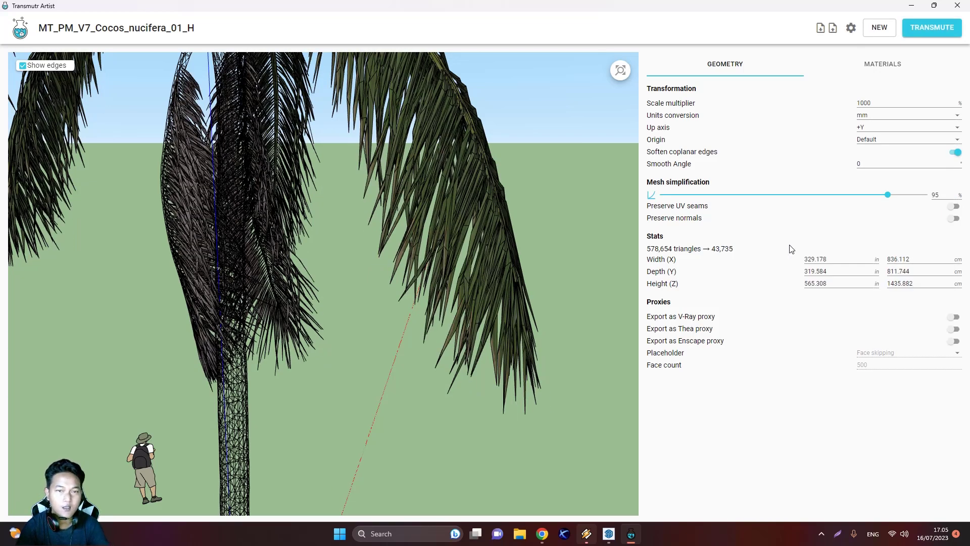
Step: Examine the simplified mesh around the palm's crown, fronds and upper trunk
drag(566, 273, 202, 218)
scroll(222, 234, up, 4)
drag(230, 253, 267, 243)
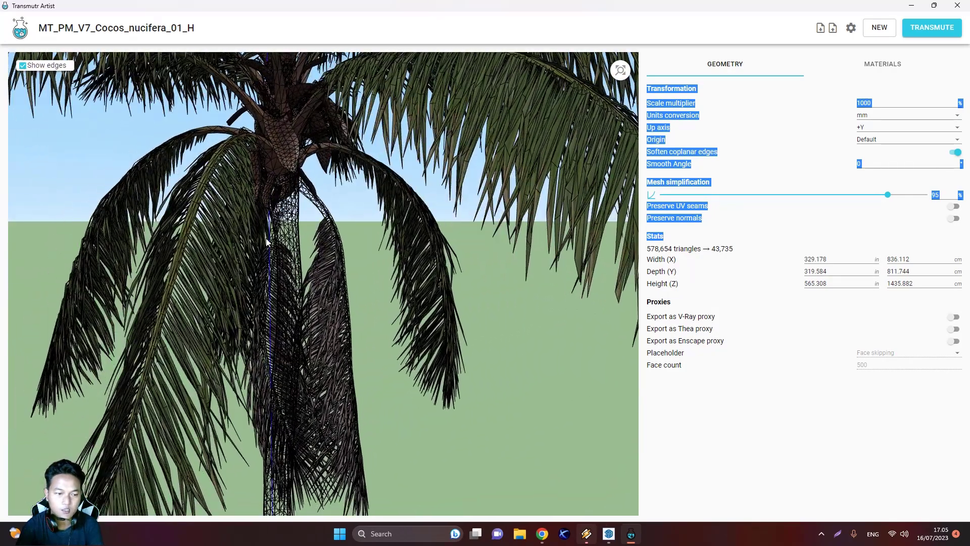
click(797, 232)
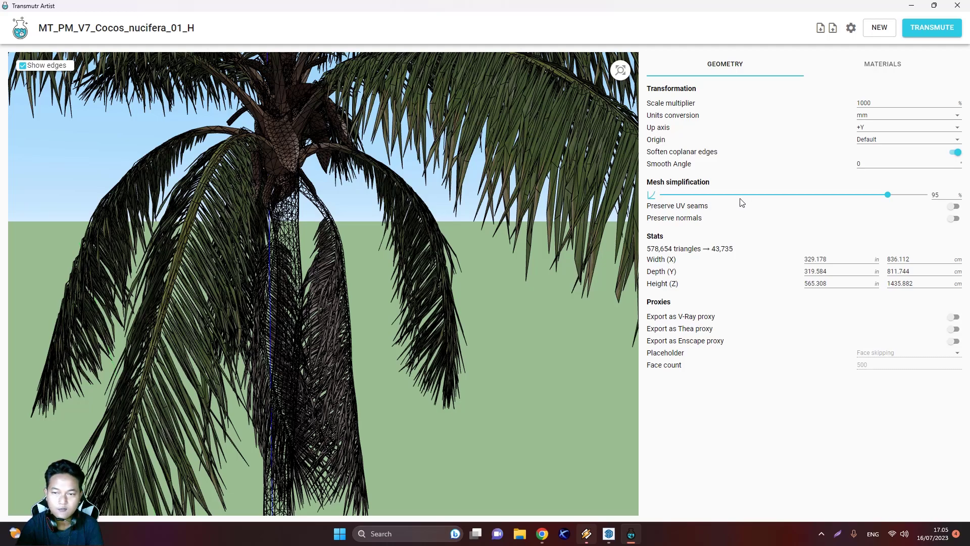
scroll(404, 226, up, 5)
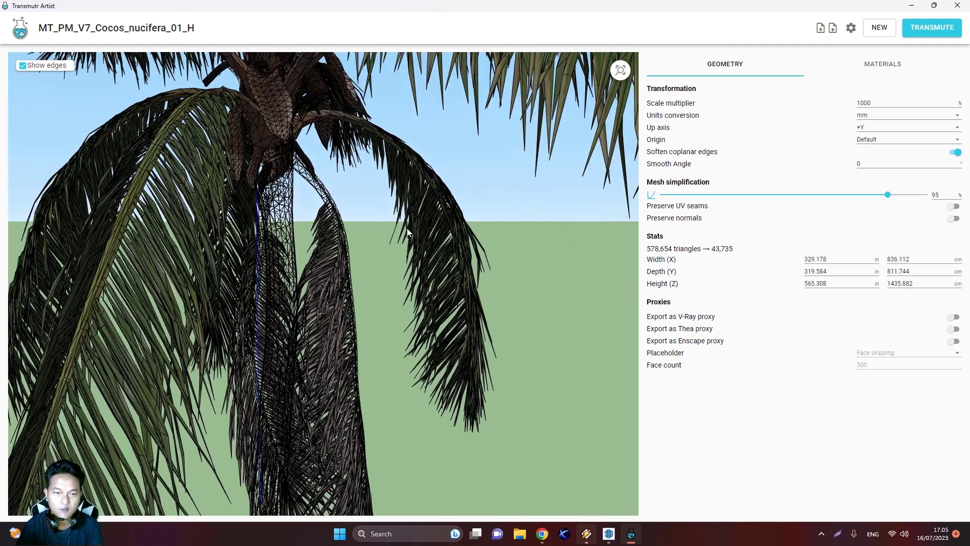
scroll(339, 246, down, 2)
scroll(338, 249, down, 6)
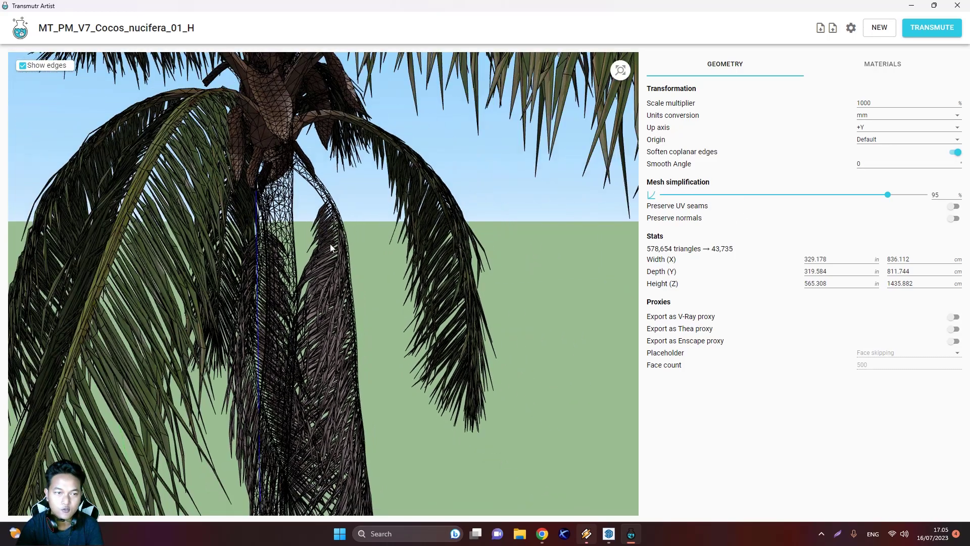
scroll(379, 235, up, 4)
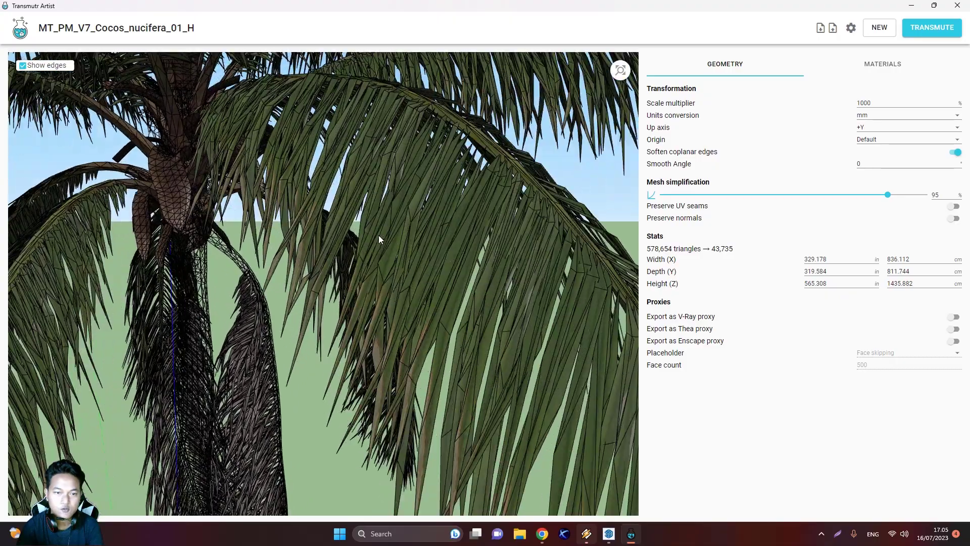
scroll(378, 237, down, 6)
scroll(391, 239, up, 2)
Step: Transmute the palm and save it as MT_PM_V7_Cocos_nucifera_01_H.skp in the transmutr folder
drag(391, 238, 417, 220)
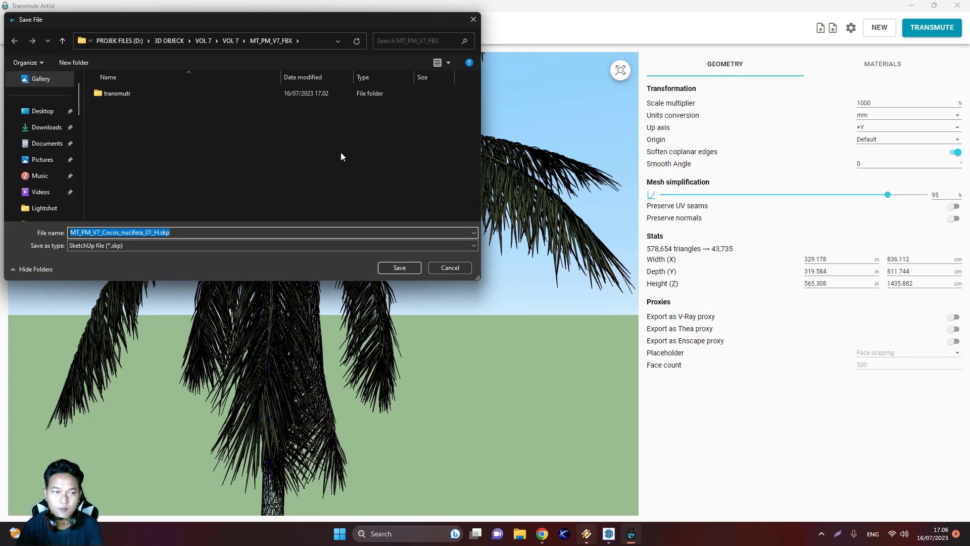
double_click(128, 98)
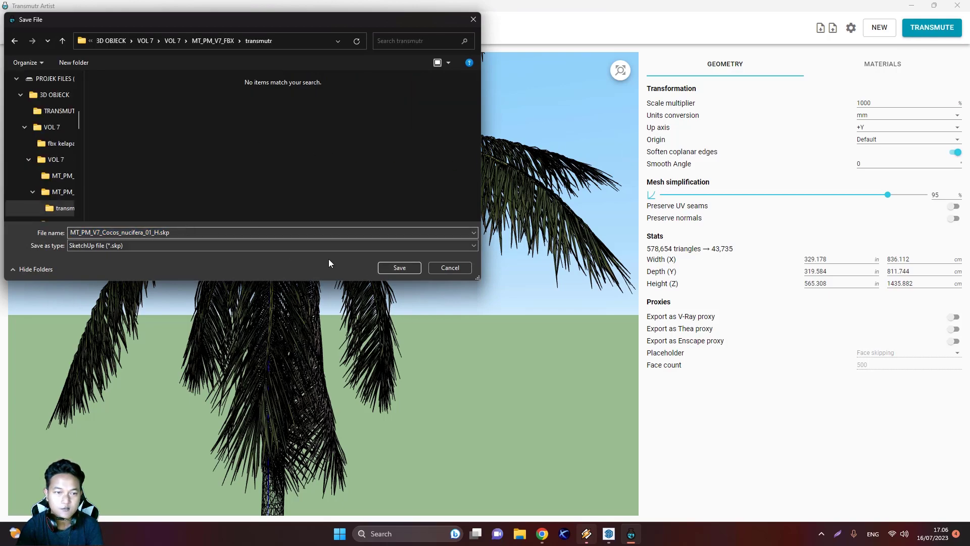
click(386, 270)
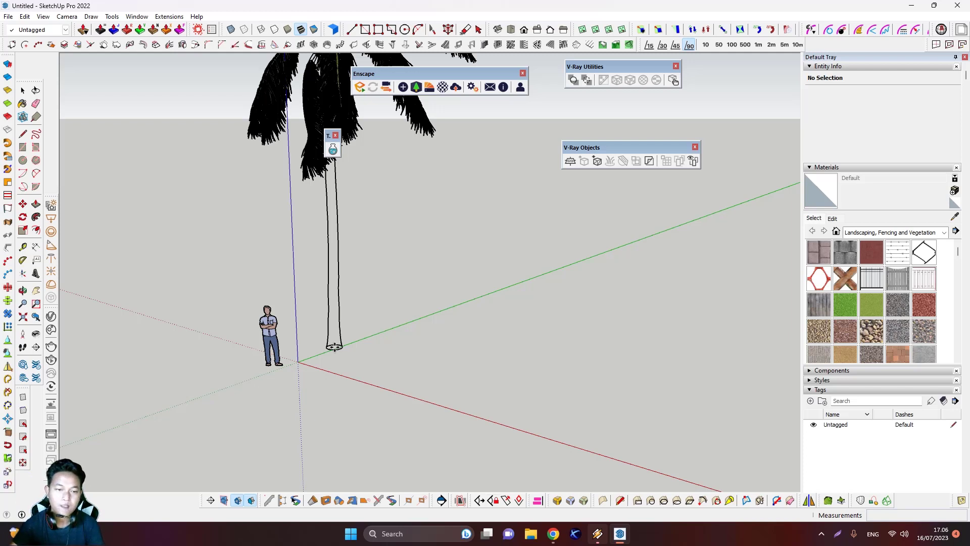
Step: Place the palm's trunk base on the model origin and draw a rectangular ground plane beneath it
click(298, 361)
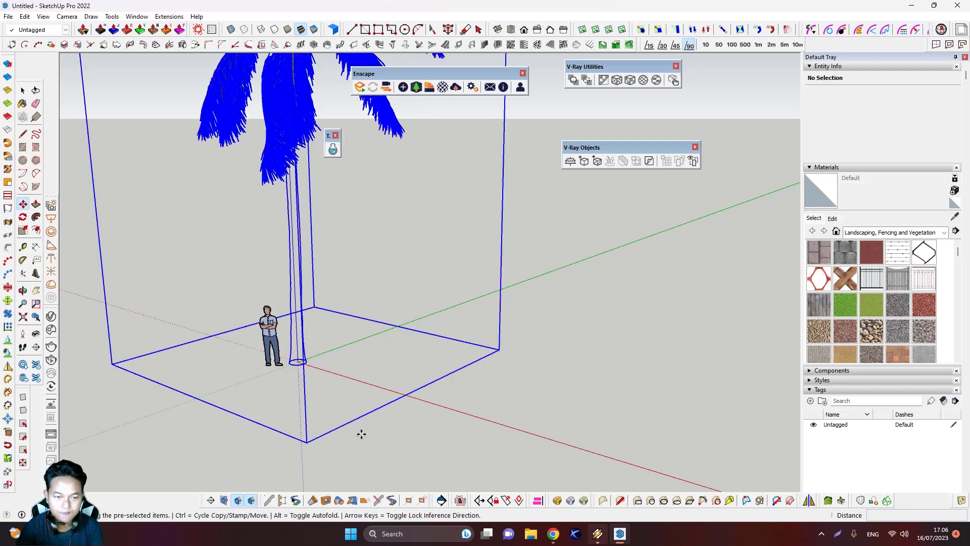
key(r)
click(112, 363)
click(578, 348)
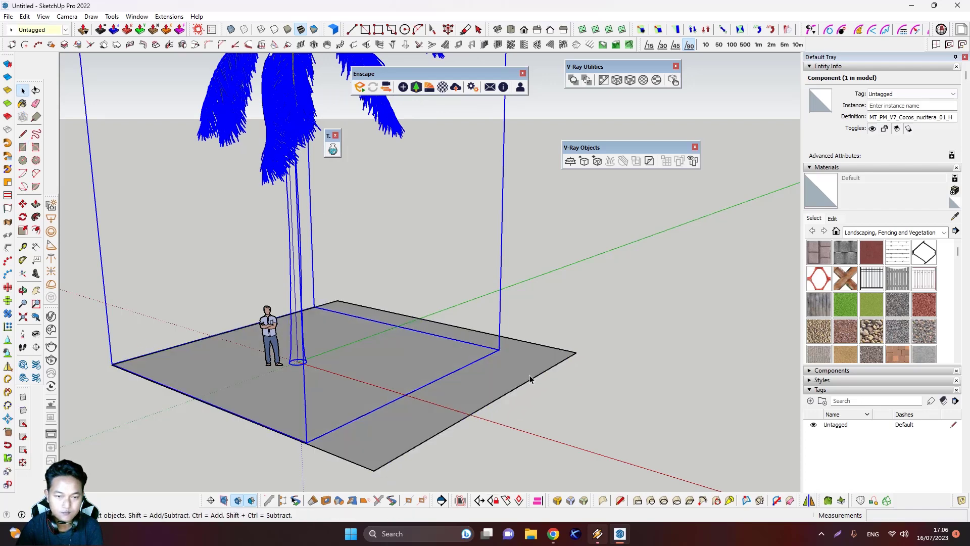
Step: Select the ground rectangle's face with its edges and make them a group
key(space)
double_click(528, 377)
right_click(529, 377)
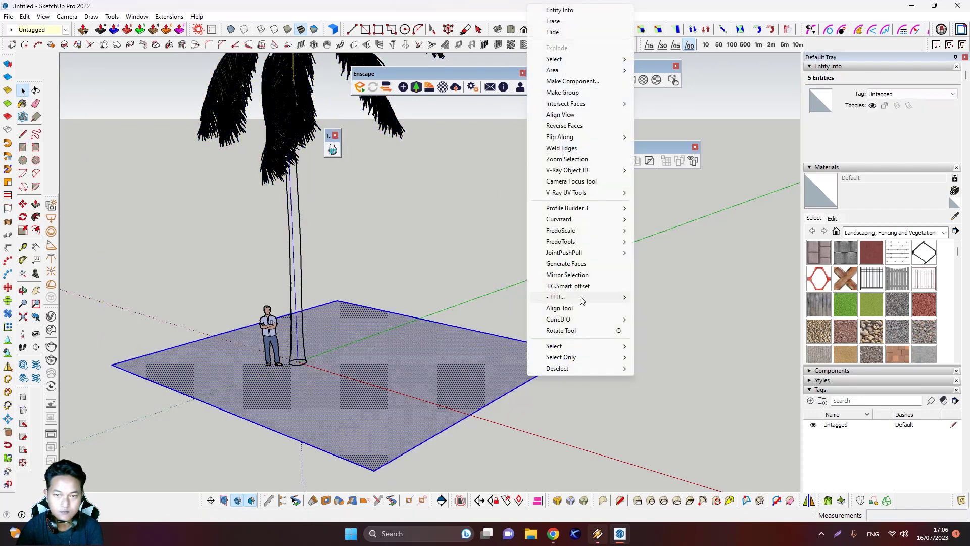
click(581, 92)
Step: Scale the ground group along the green axis by about 1.36 and 2.88, and along the red axis by about 2.25
key(s)
drag(220, 408, 90, 457)
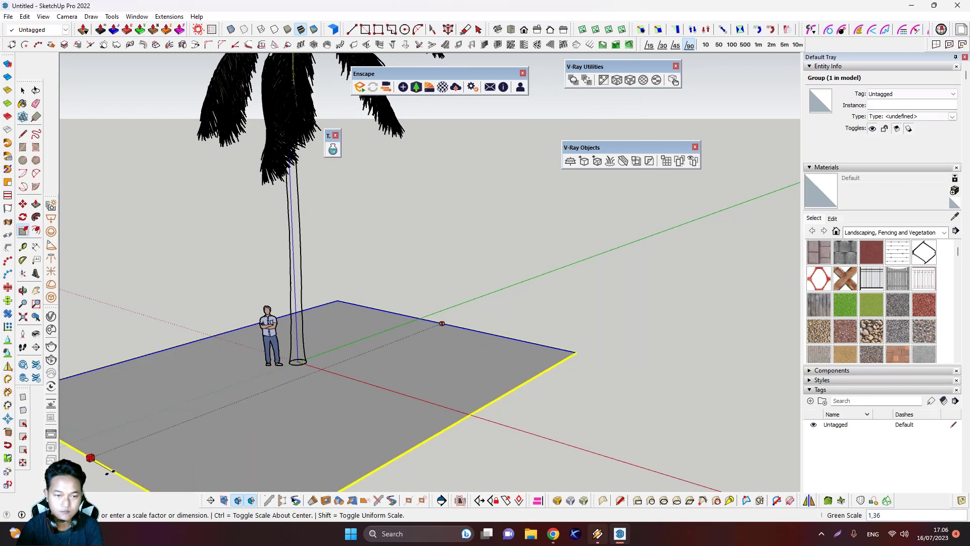
drag(445, 322, 601, 269)
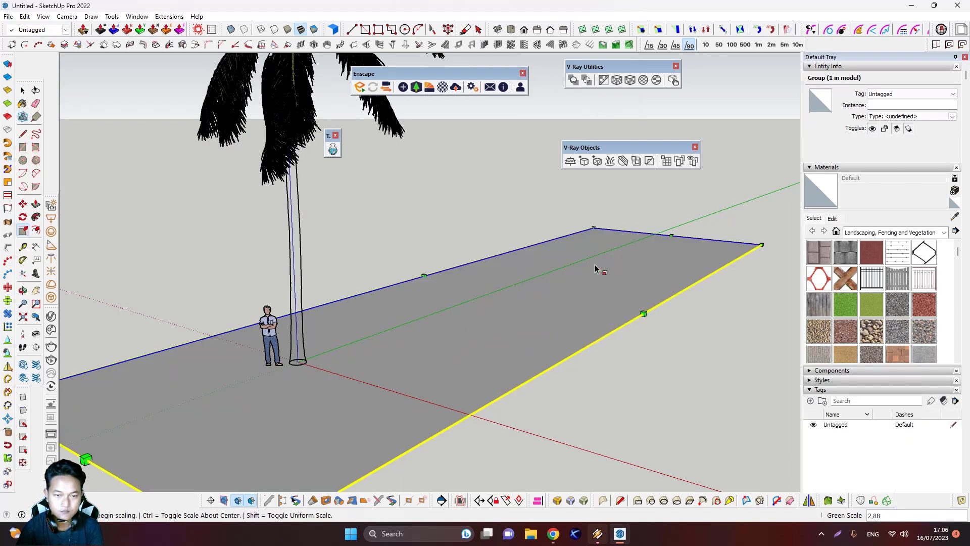
scroll(522, 373, down, 3)
drag(578, 323, 788, 364)
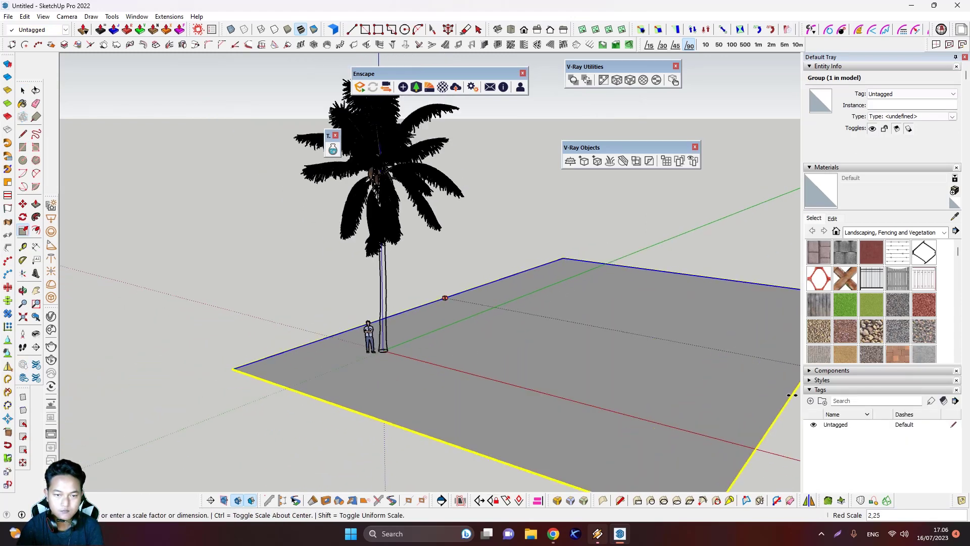
key(space)
Step: Turn off profile edges in the edge style so the palm displays with thinner lines
scroll(457, 390, up, 6)
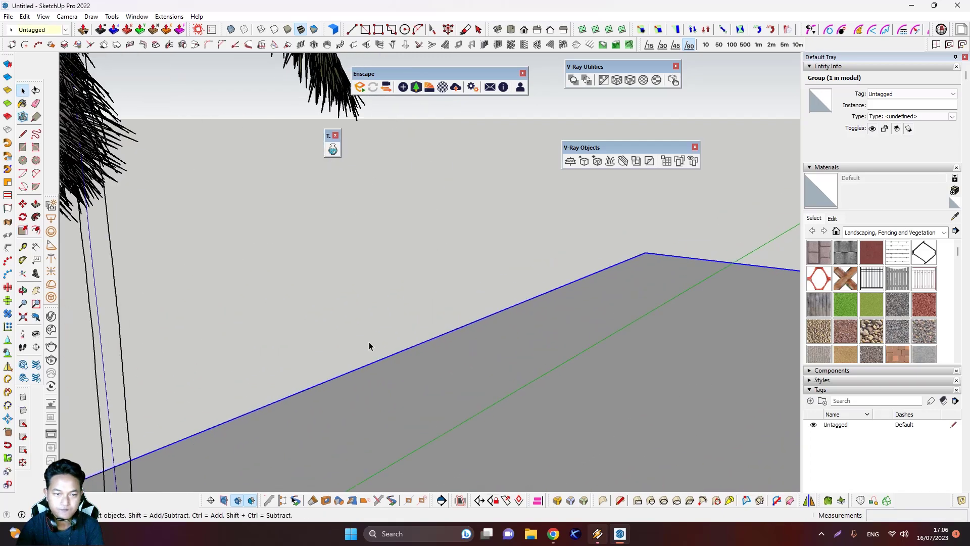
scroll(318, 292, down, 2)
click(43, 16)
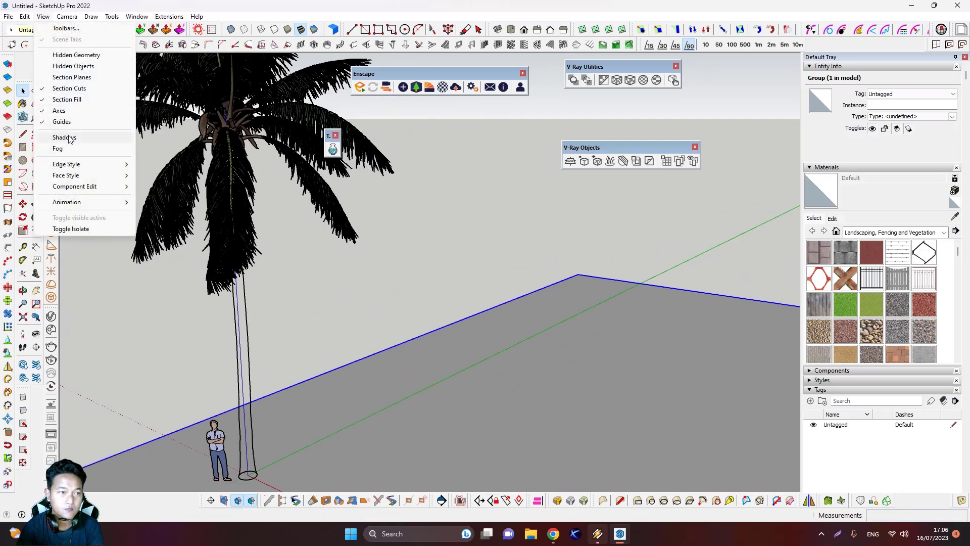
mouse_move(80, 164)
click(161, 191)
middle_drag(329, 349, 392, 396)
Step: Display hidden geometry and inspect the palm trunk's mesh
click(43, 16)
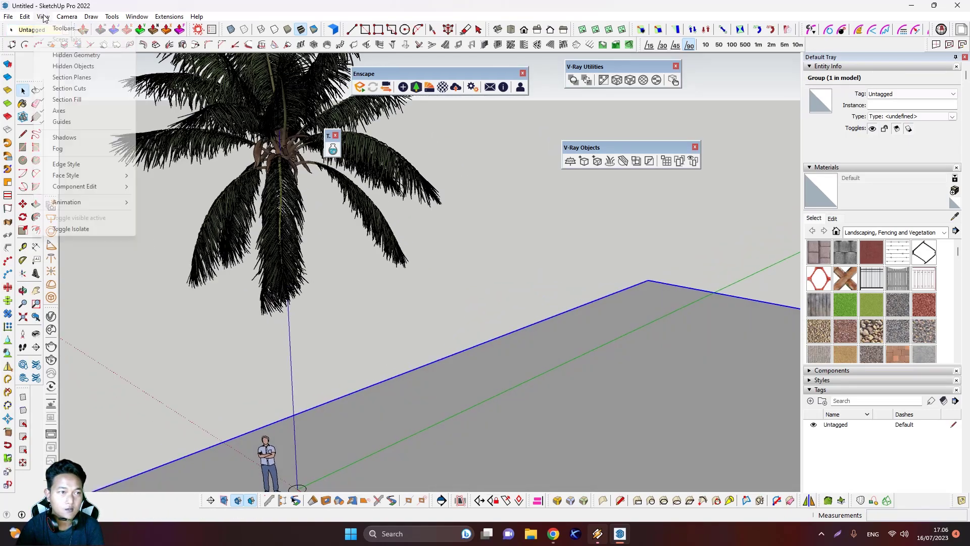
click(76, 54)
scroll(284, 342, up, 5)
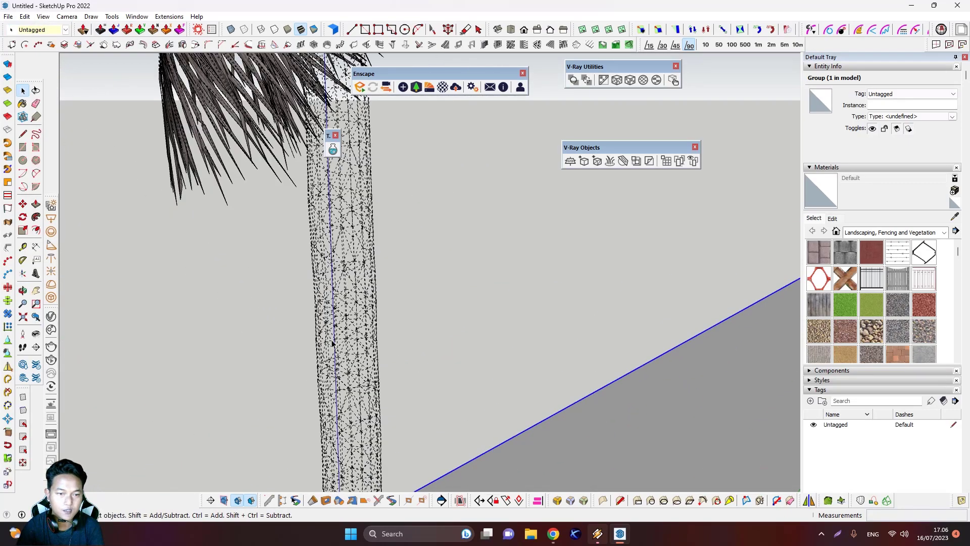
scroll(331, 339, down, 3)
middle_drag(318, 303, 290, 318)
scroll(251, 345, up, 5)
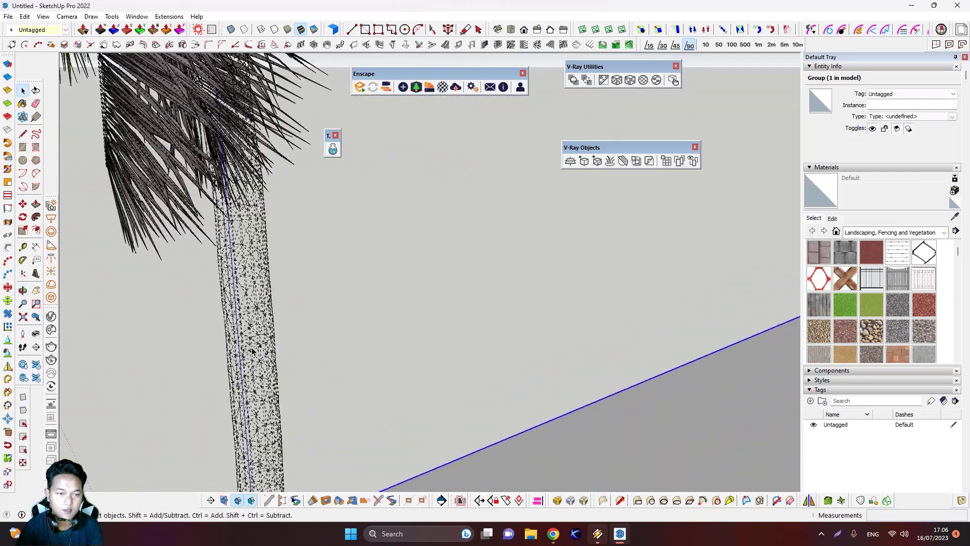
Step: Sample the palm's trunk material, MT_PM_V7_Cocos_nucifera_01_H_trunk1, and set its opacity to 100
key(b)
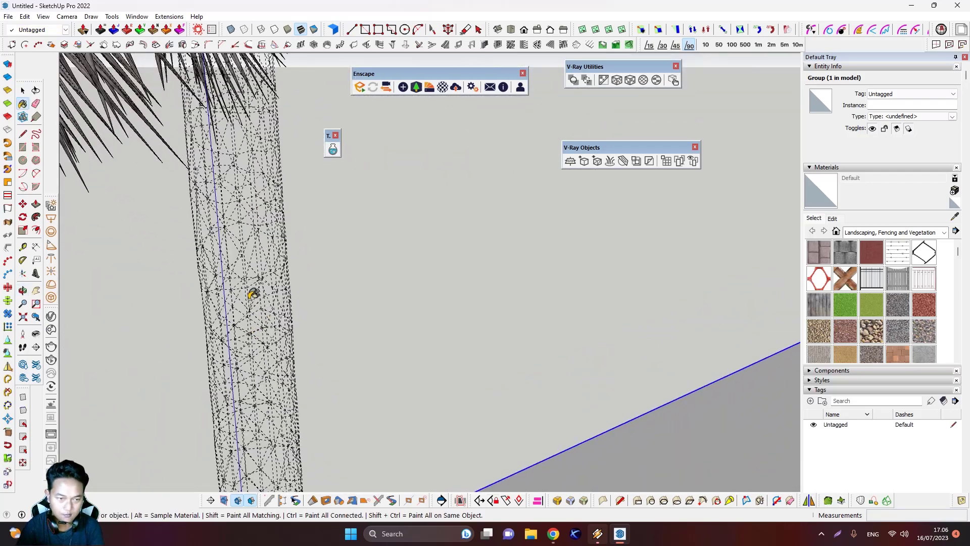
key(alt)
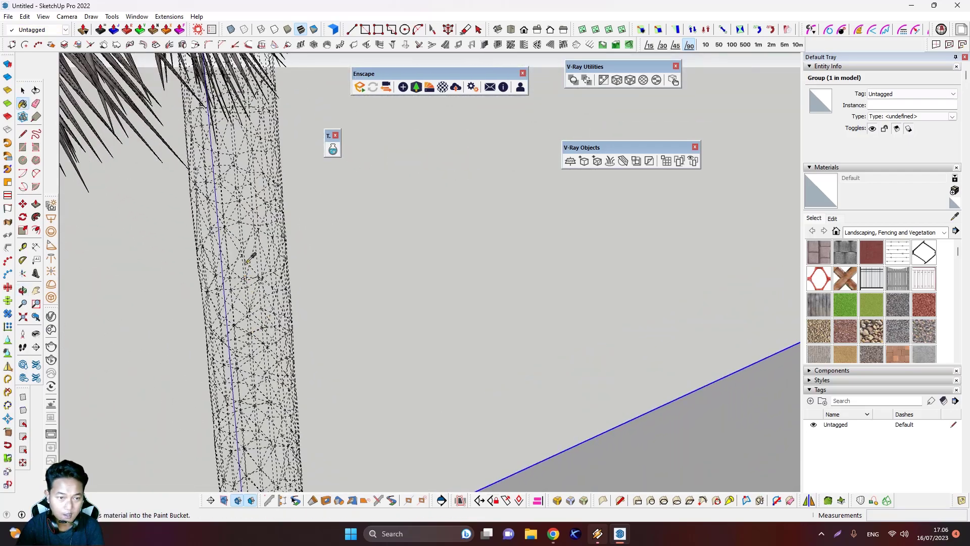
alt+click(246, 232)
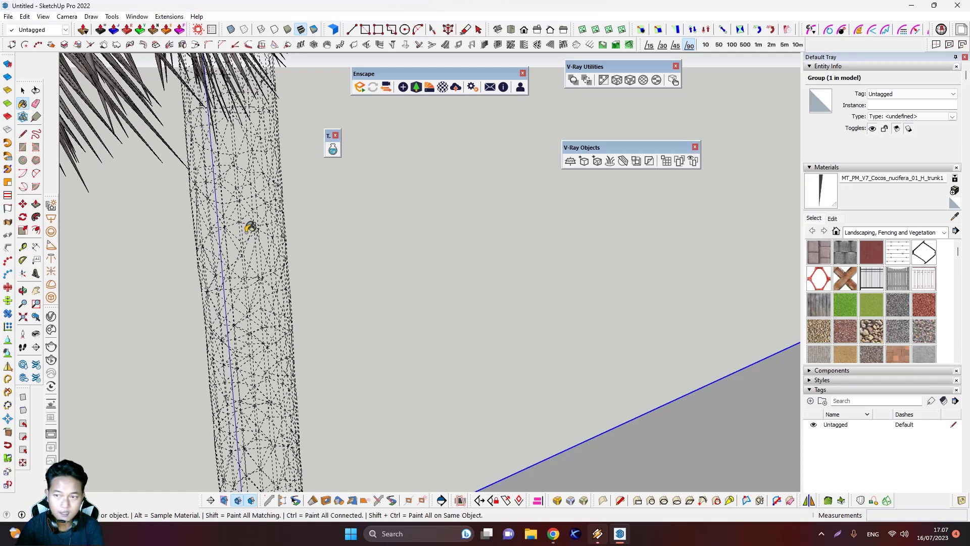
click(833, 219)
click(884, 374)
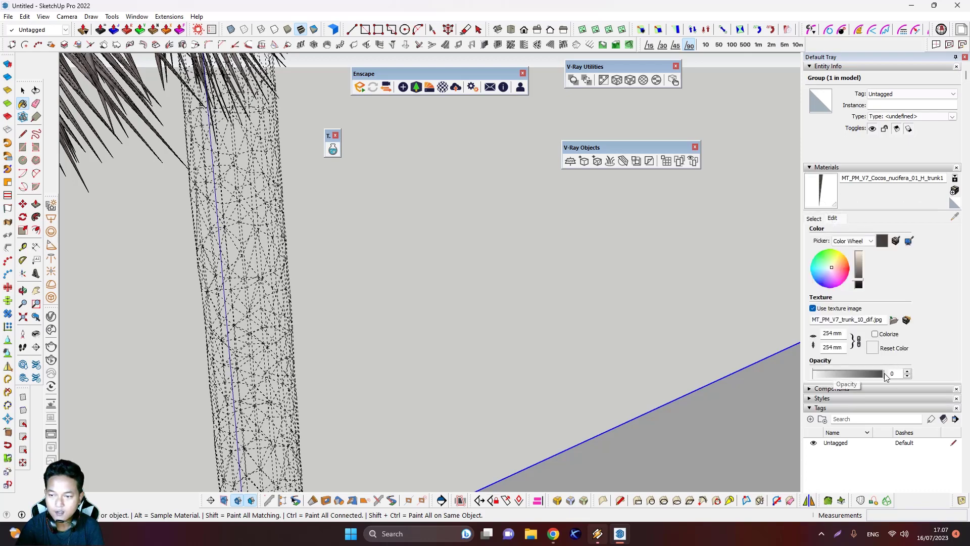
Step: Examine the trunk texture and the crown from several sides for parts that still display as transparent
scroll(693, 397, down, 4)
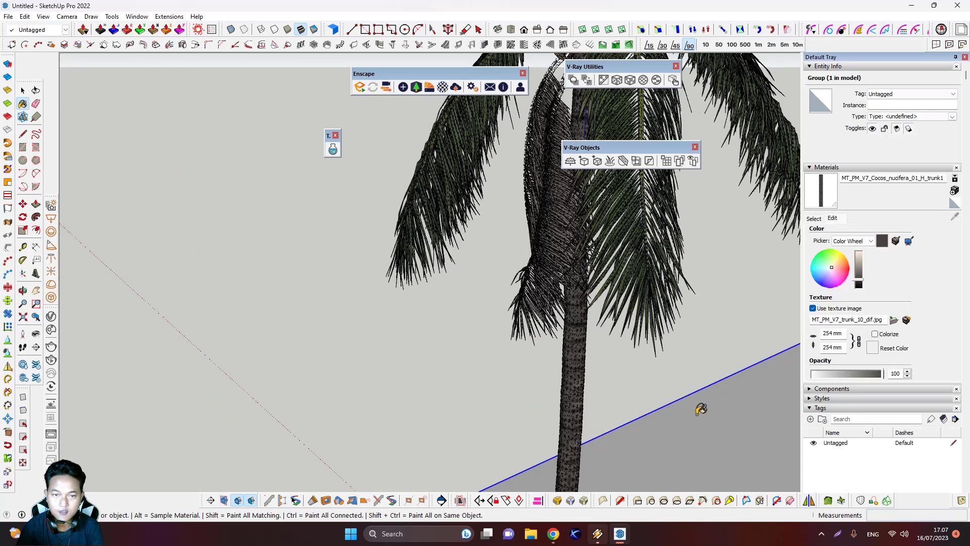
scroll(591, 414, up, 4)
middle_drag(563, 409, 488, 386)
scroll(539, 366, down, 7)
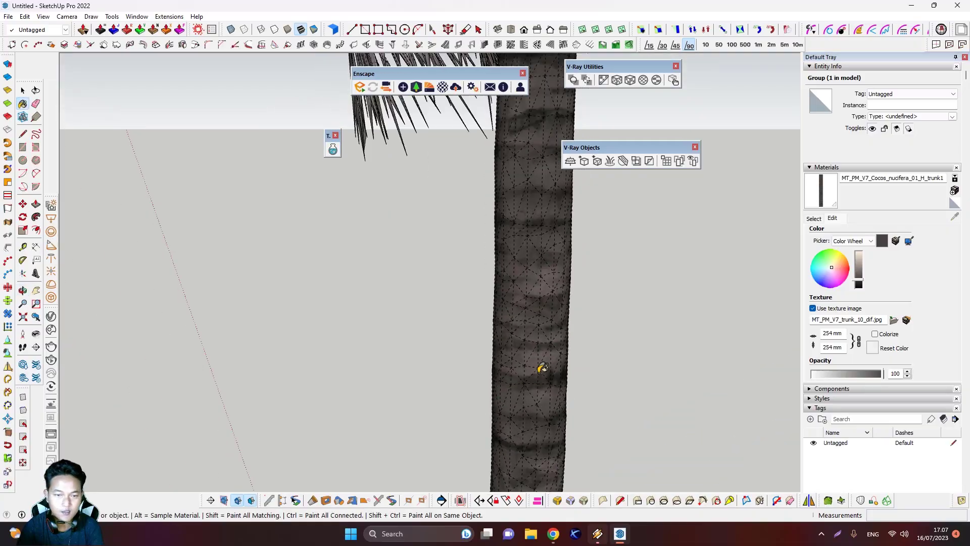
key(space)
scroll(539, 283, down, 2)
mouse_move(535, 233)
shift+middle_down()
mouse_move(530, 336)
mouse_move(479, 249)
mouse_move(460, 237)
shift+middle_up()
middle_drag(595, 222, 122, 221)
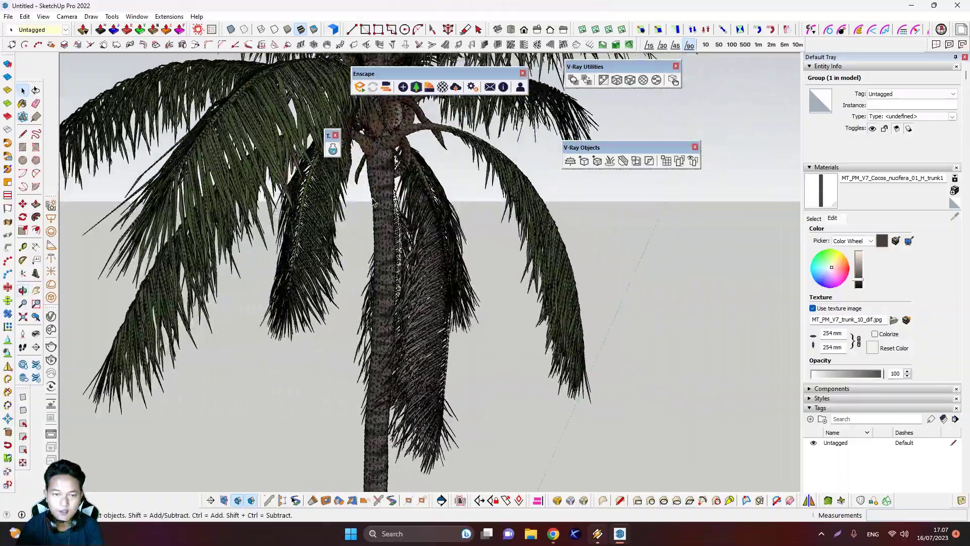
mouse_move(298, 217)
middle_down()
mouse_move(354, 212)
mouse_move(315, 218)
middle_up()
scroll(316, 214, up, 3)
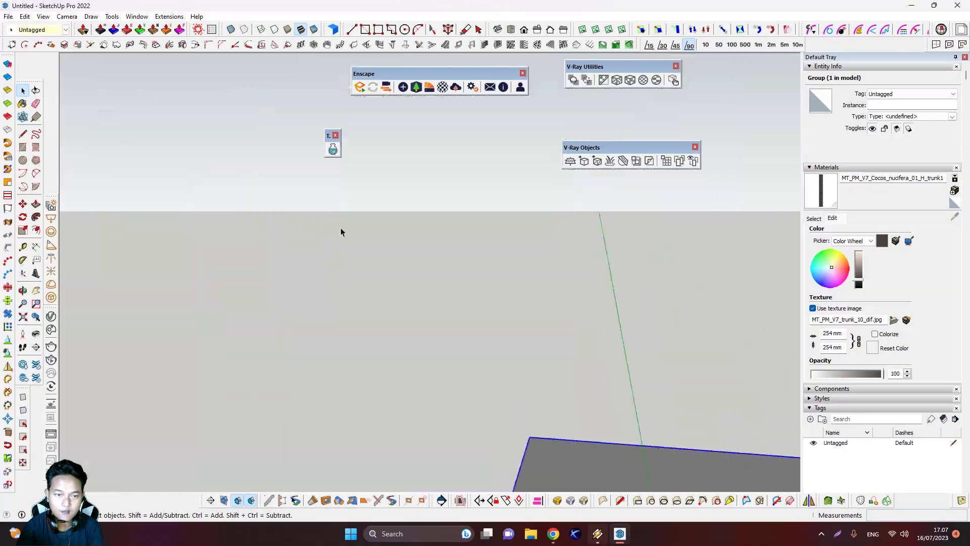
scroll(341, 231, down, 2)
mouse_move(413, 263)
middle_down()
mouse_move(375, 249)
mouse_move(386, 245)
middle_up()
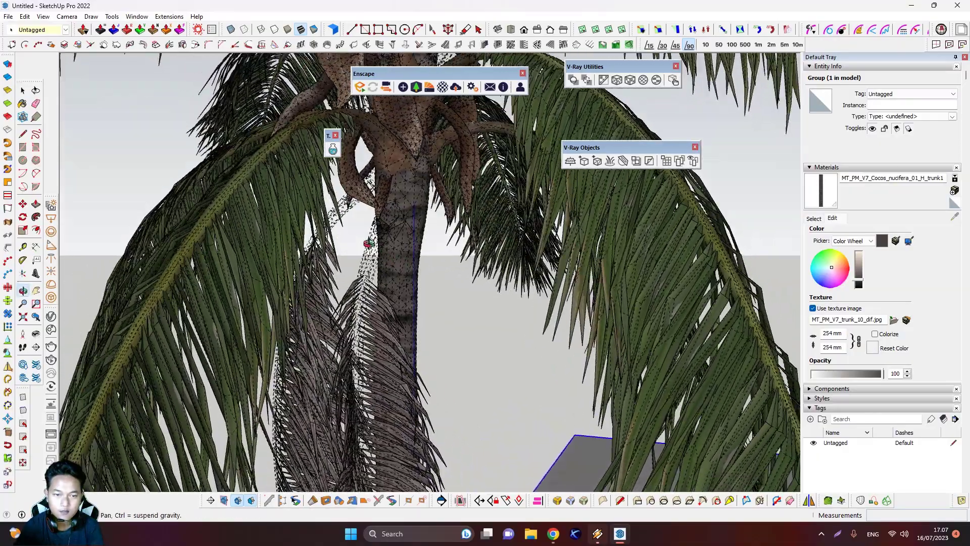
Step: Sample the old stalk material of the dried fronds beside the trunk and set its opacity to 100
scroll(396, 243, up, 2)
key(b)
scroll(400, 242, up, 3)
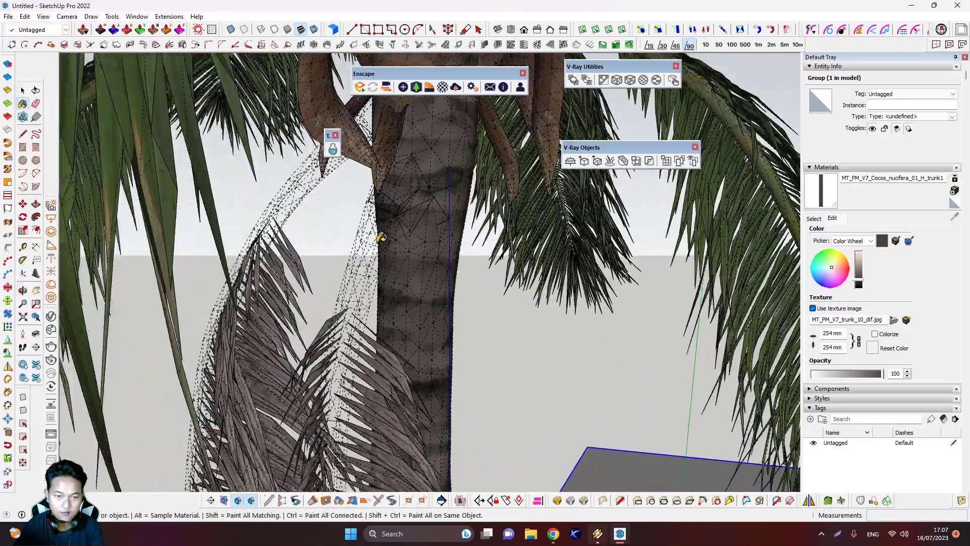
key(alt)
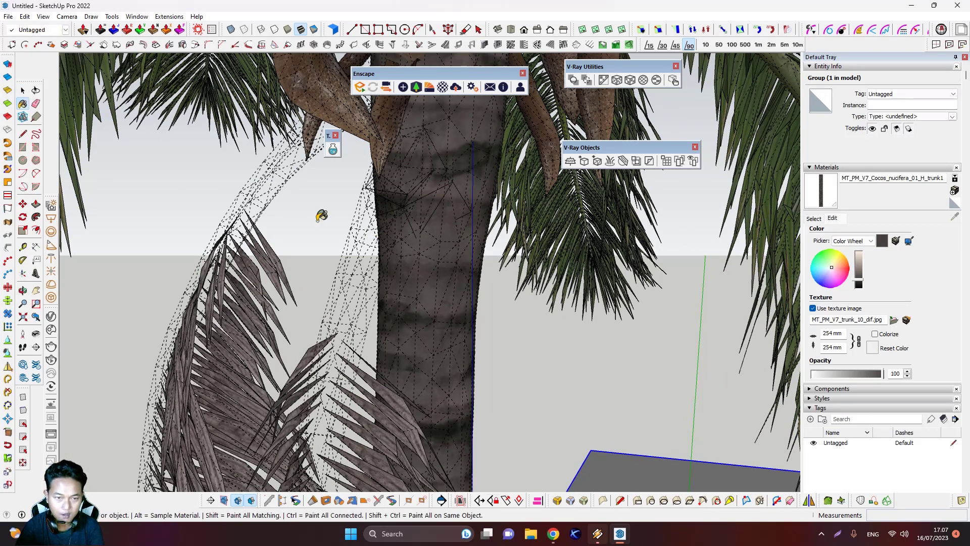
key(alt)
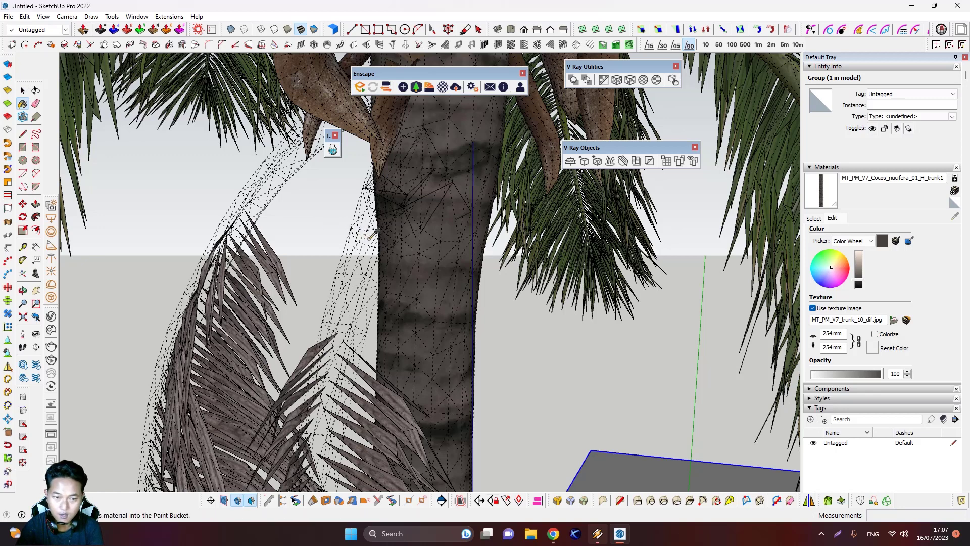
alt+click(372, 236)
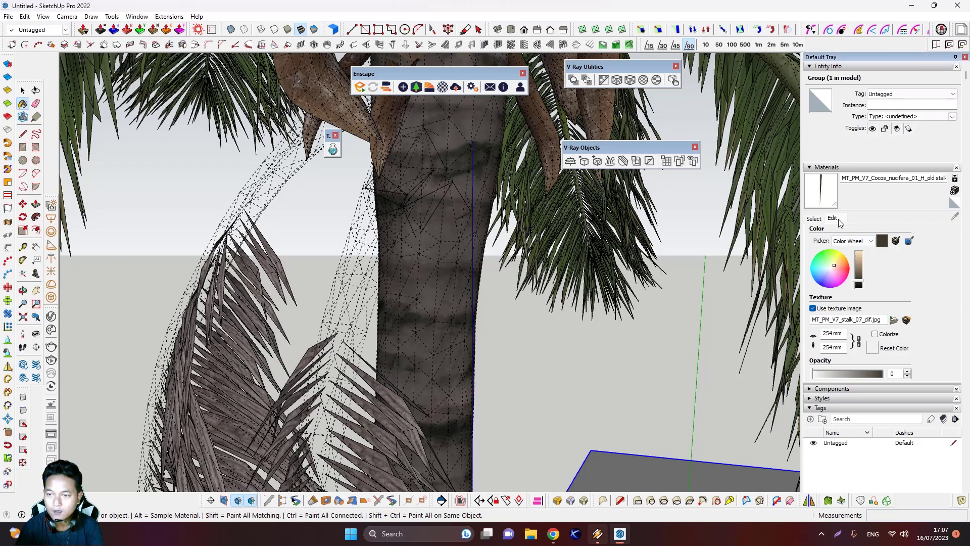
click(884, 375)
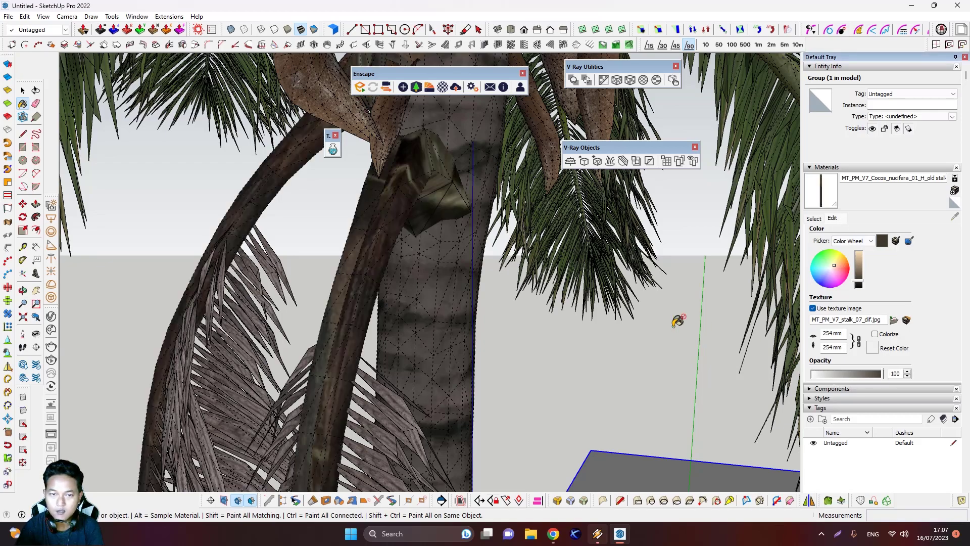
scroll(636, 335, down, 5)
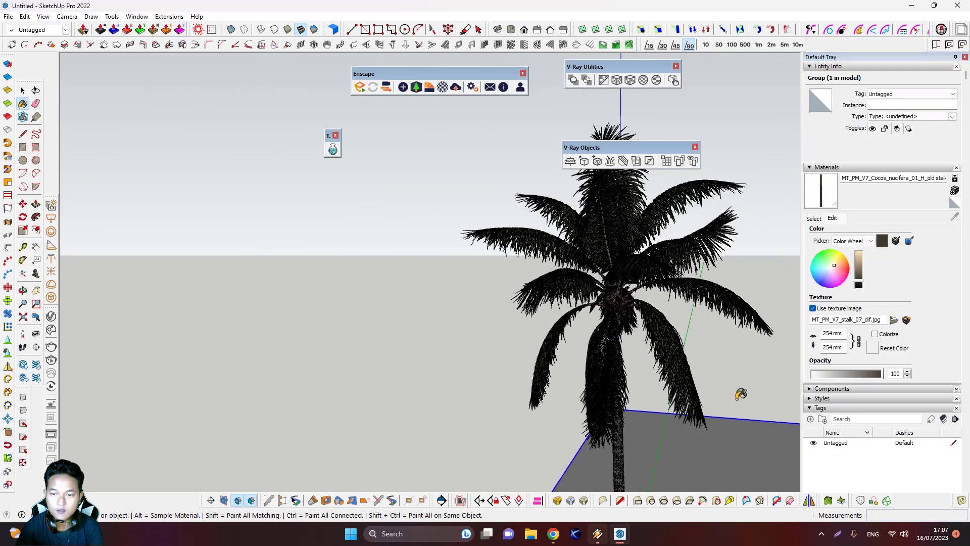
key(space)
Step: Frame the whole palm with its ground plane and move the floating Enscape and Transmutr toolbars off its crown
mouse_move(736, 408)
middle_down()
mouse_move(591, 329)
mouse_move(439, 303)
mouse_move(531, 318)
mouse_move(498, 351)
mouse_move(539, 421)
middle_up()
scroll(498, 351, down, 4)
scroll(524, 416, up, 5)
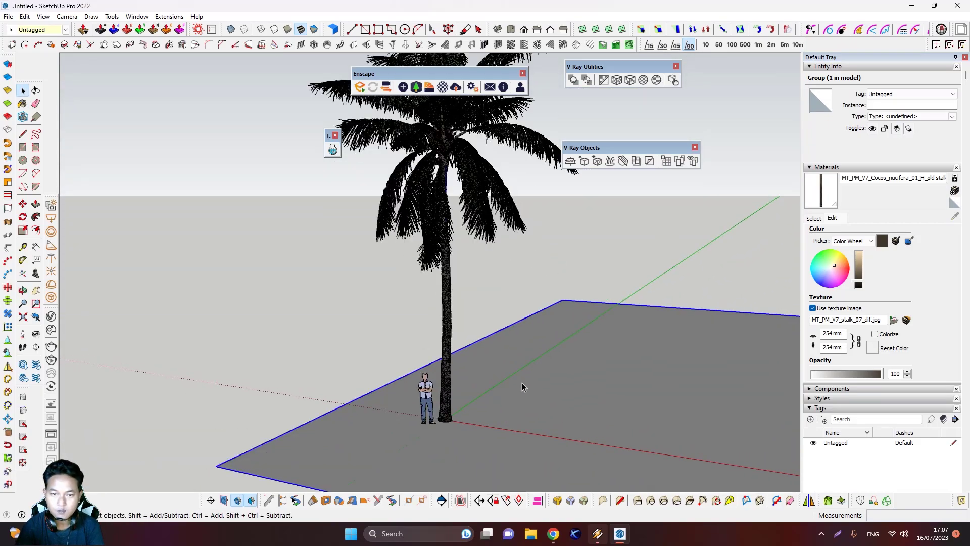
scroll(481, 428, up, 5)
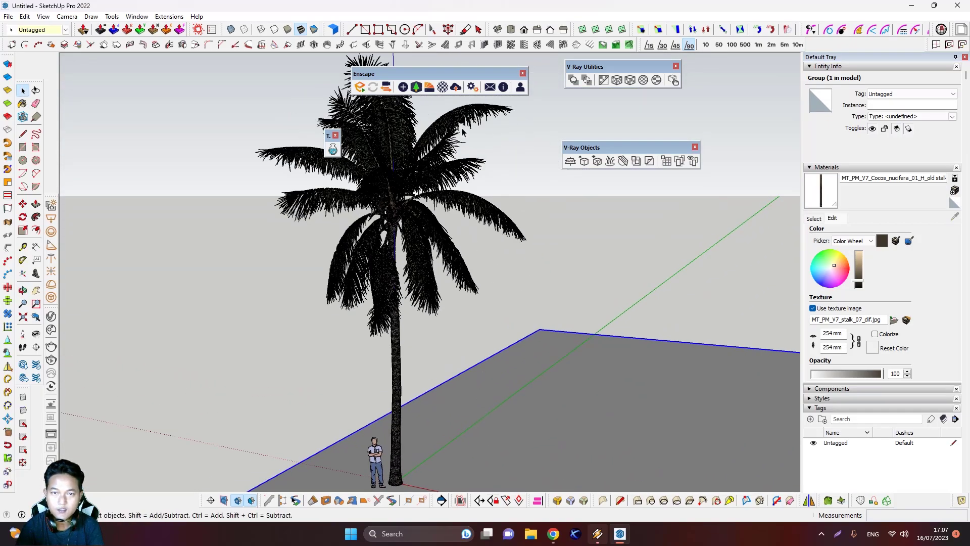
drag(450, 75, 505, 62)
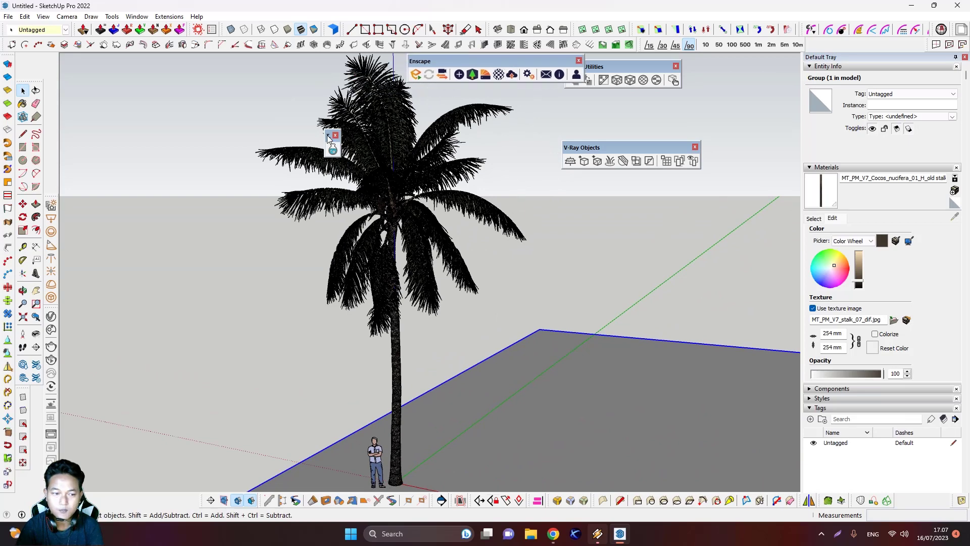
drag(329, 138, 310, 97)
scroll(399, 353, down, 3)
scroll(396, 409, up, 5)
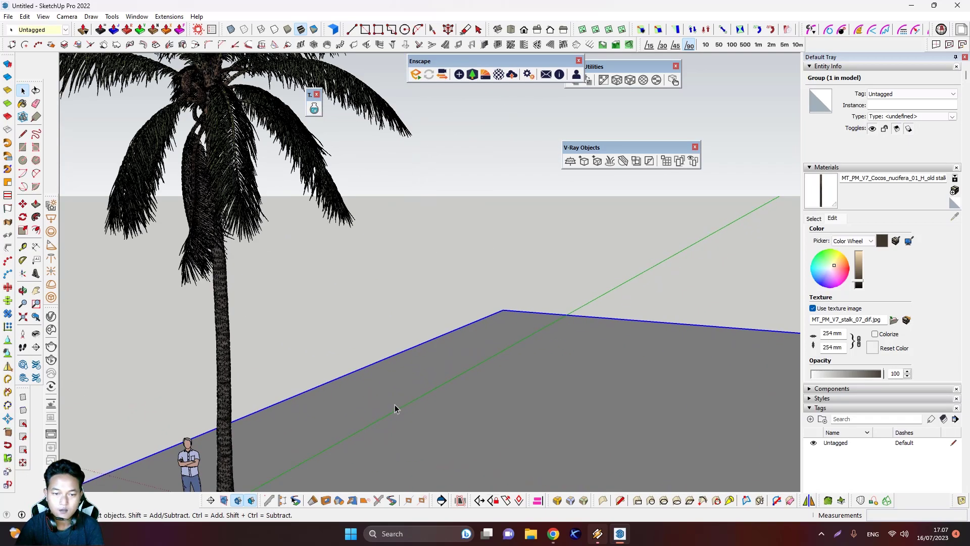
scroll(439, 434, down, 3)
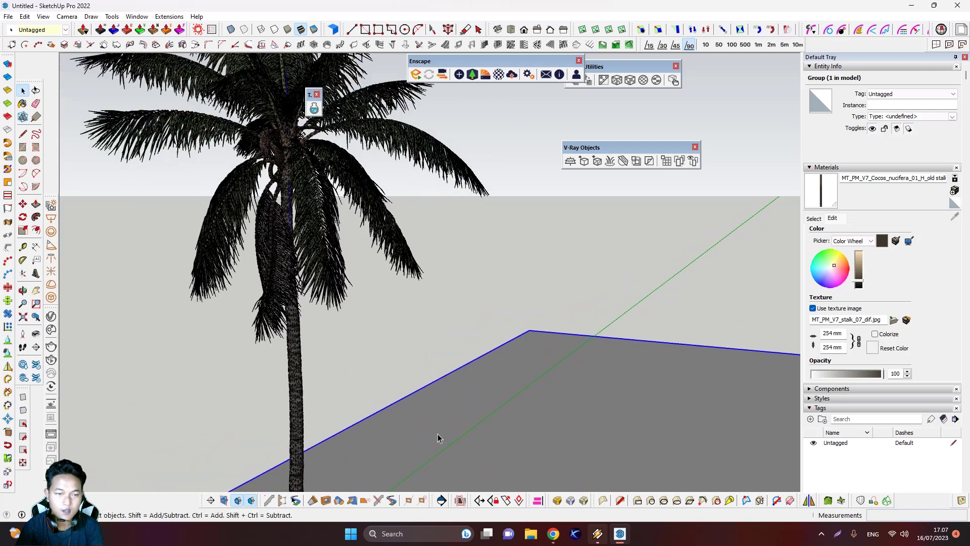
Step: Start the Enscape live render and examine the rendered palm's trunk, fronds and crown up close
click(416, 74)
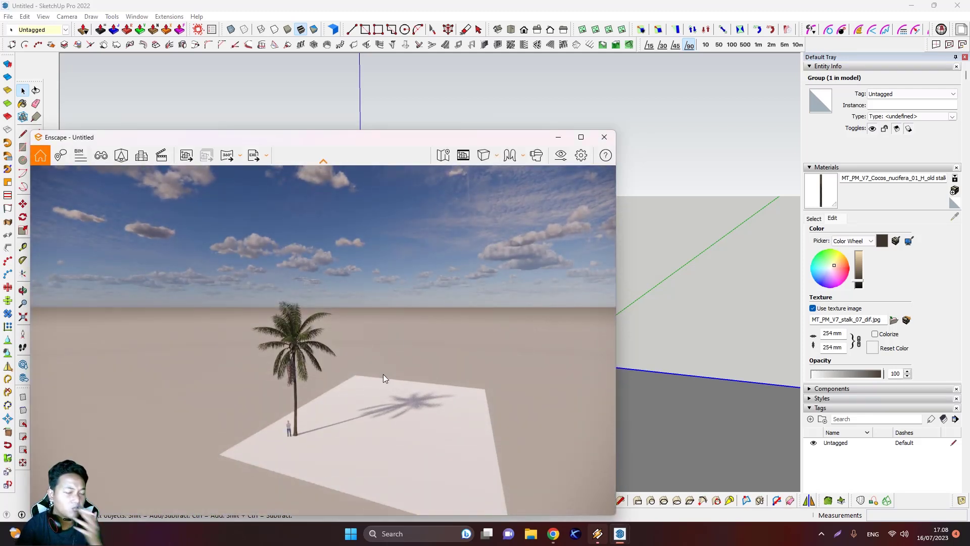
drag(376, 395, 295, 374)
key(w)
key(w)
key(w)
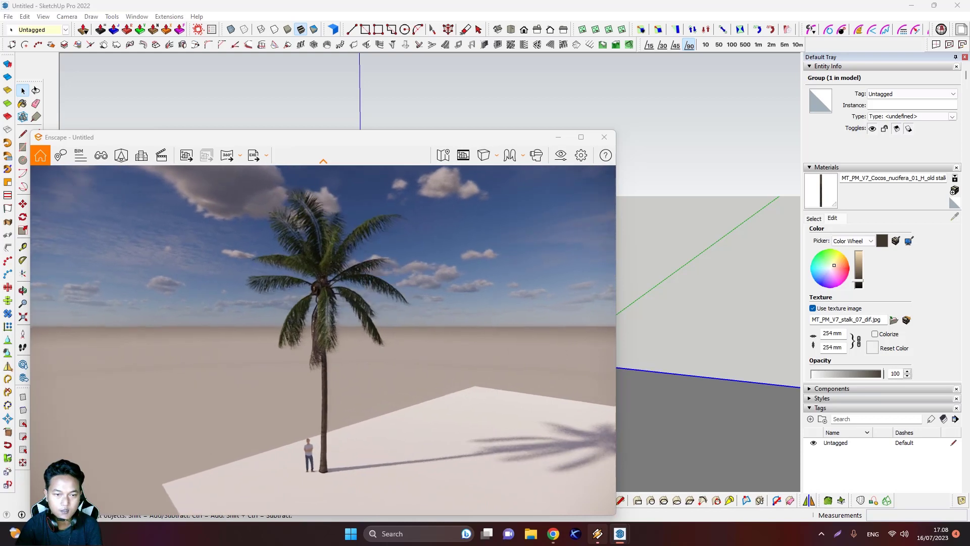
right_drag(445, 409, 349, 401)
key(s)
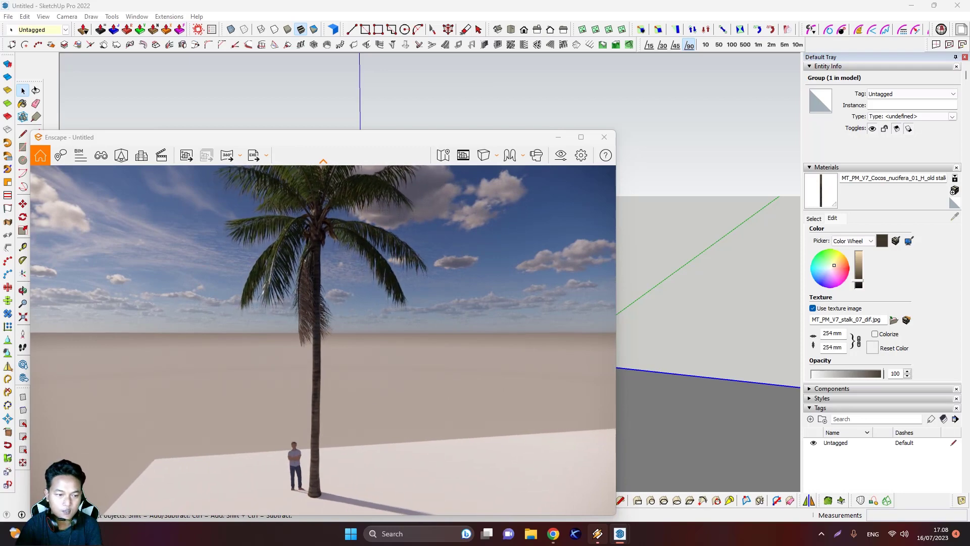
key(w)
key(w)
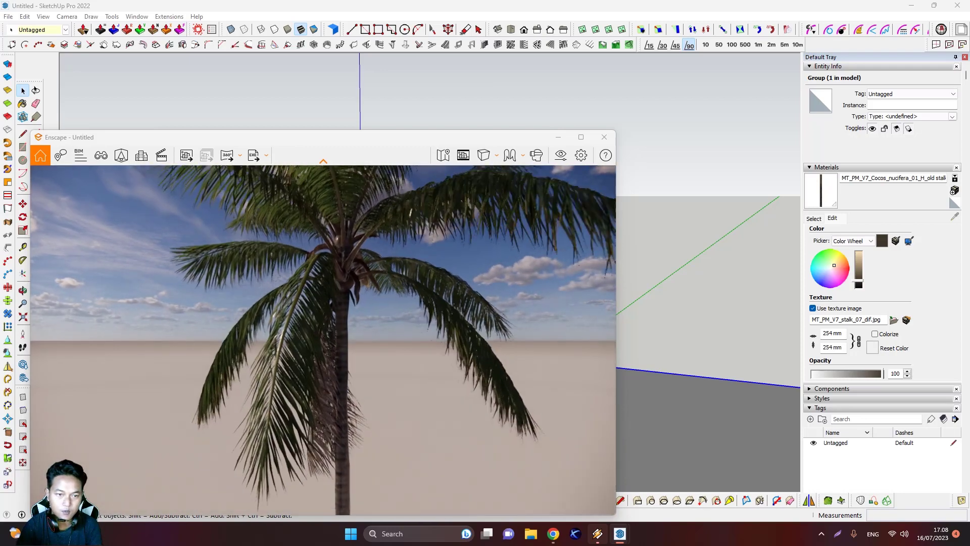
Step: Pull the Enscape view back to examine the rendered palm beside the standing person, and minimise the render window
key(s)
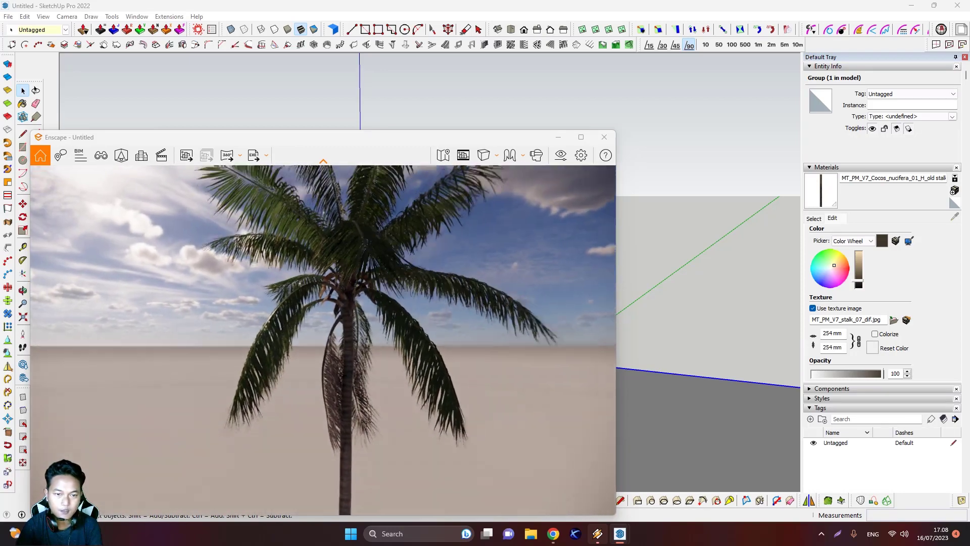
key(s)
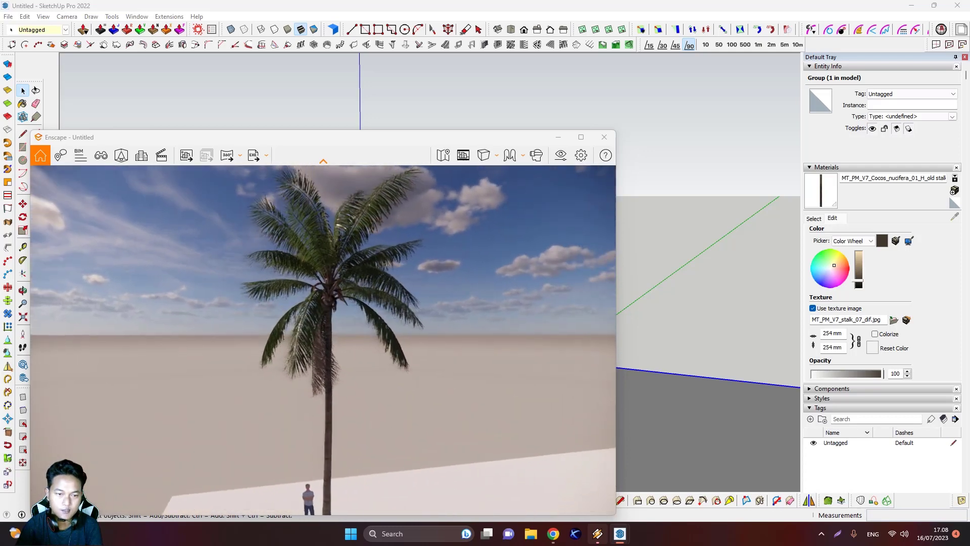
key(w)
right_drag(394, 429, 401, 411)
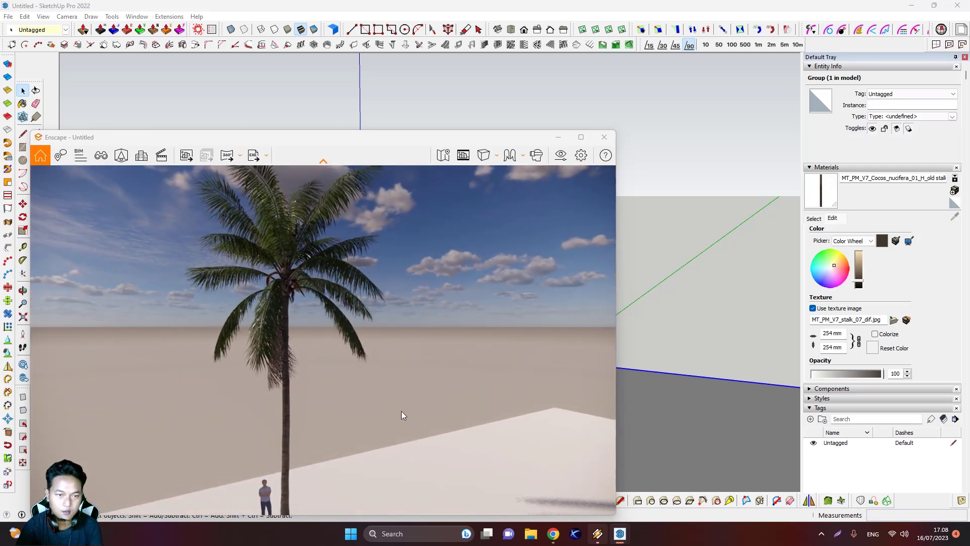
click(688, 122)
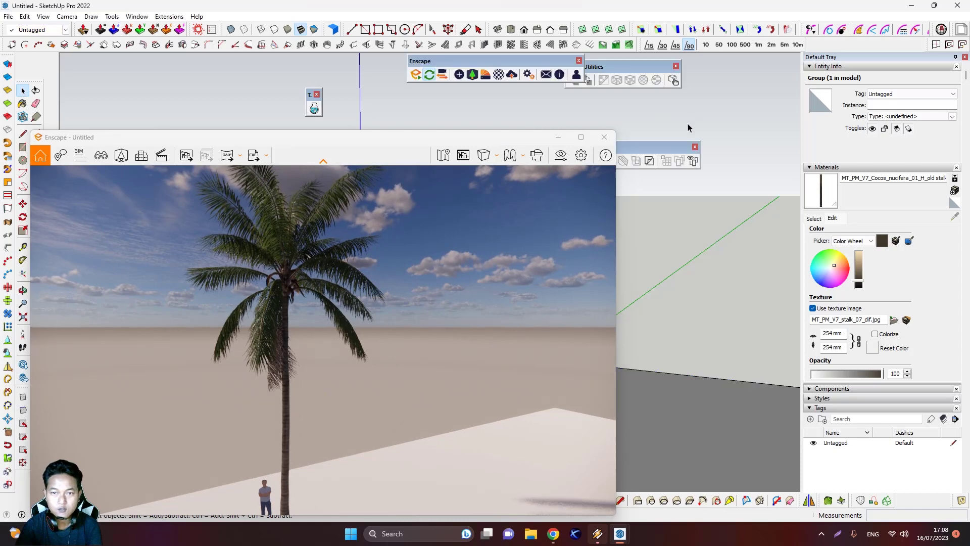
click(558, 137)
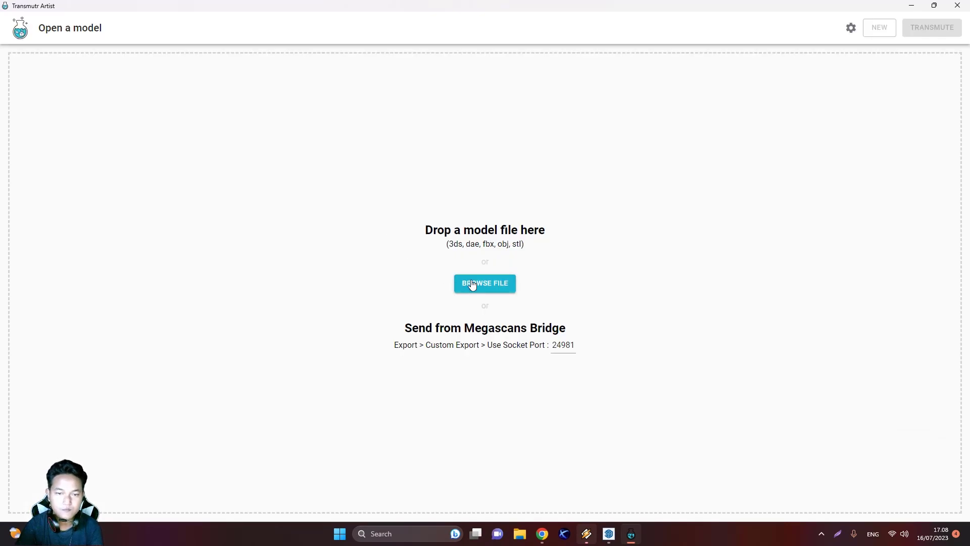
Step: Load MT_PM_V7_Cocos_nucifera_03_H.fbx from the MT_PM_V7_FBX folder into Transmutr
click(474, 284)
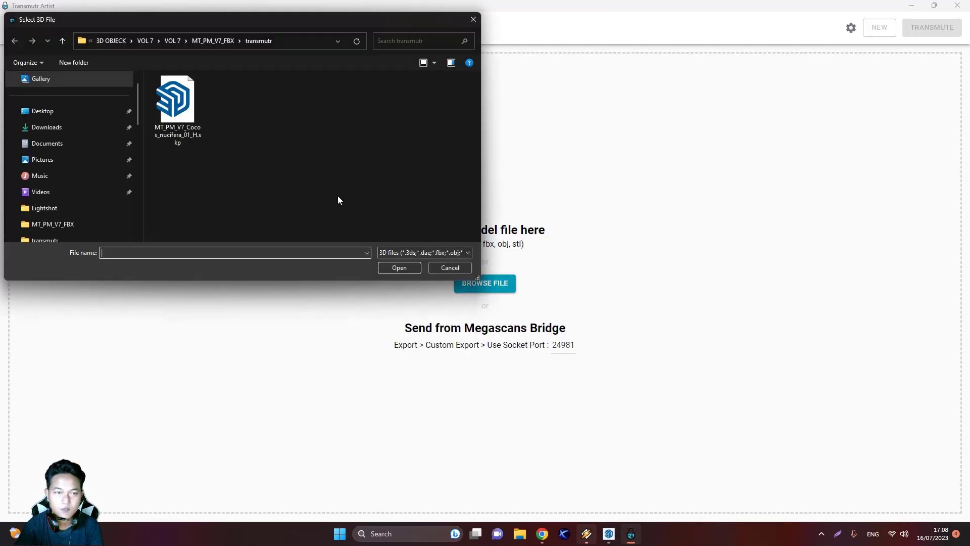
click(213, 41)
scroll(235, 166, down, 4)
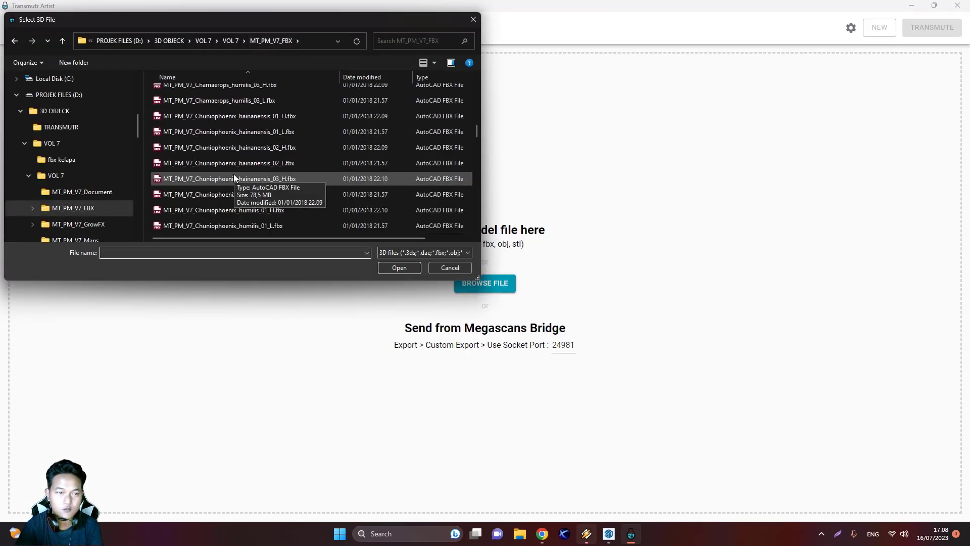
scroll(233, 175, down, 4)
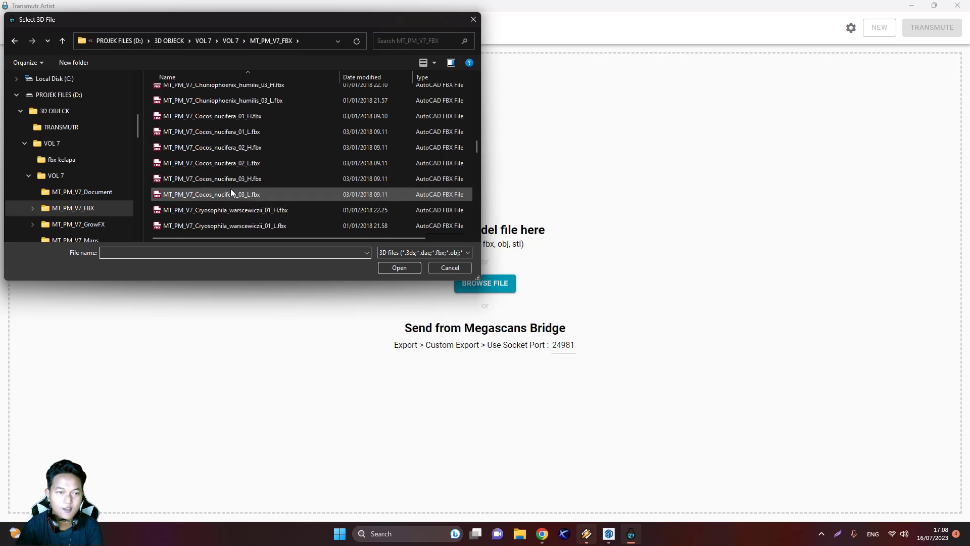
click(222, 148)
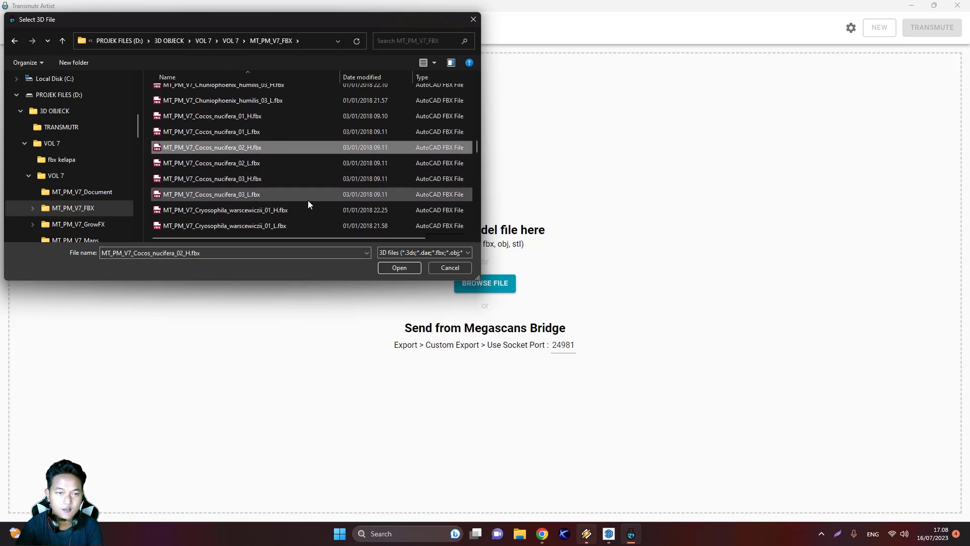
click(234, 178)
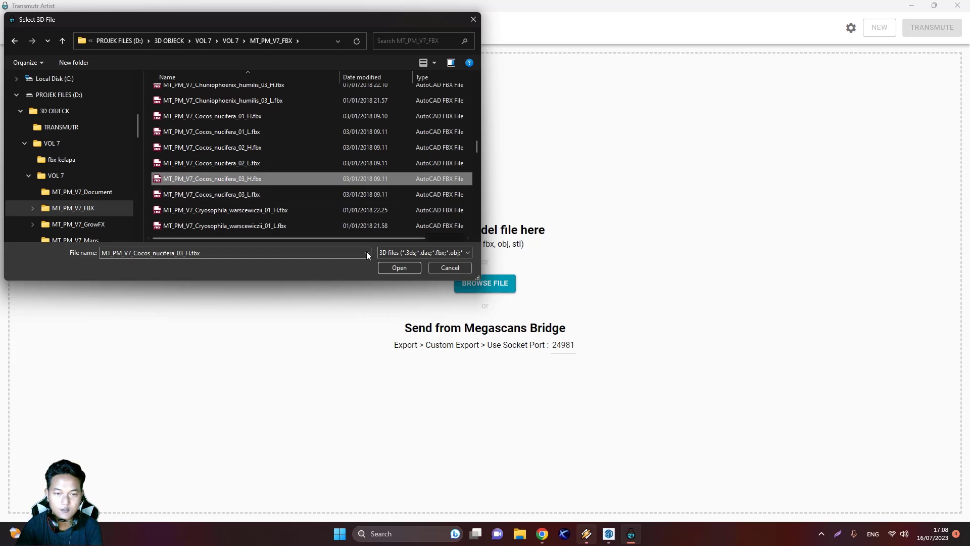
click(392, 268)
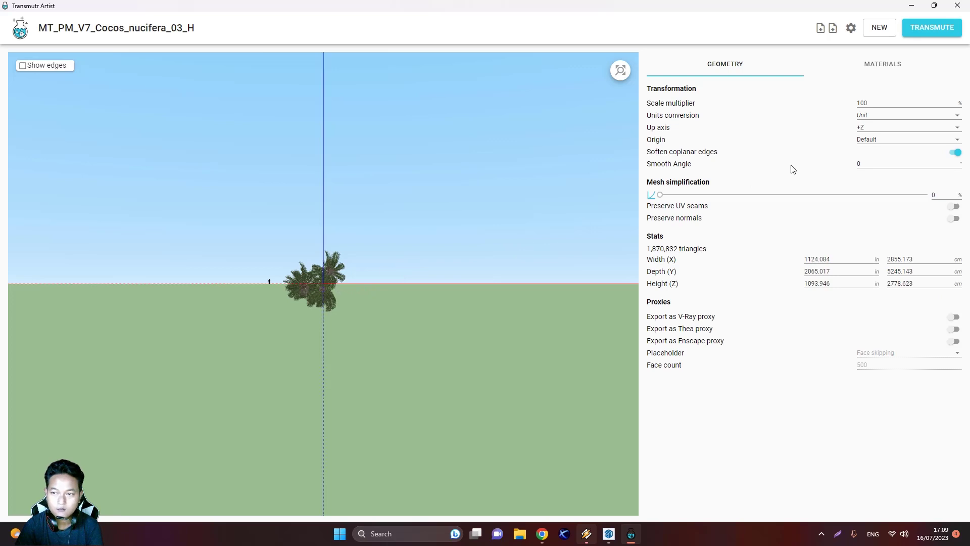
Step: Set the palm cluster's up axis to +Y so the trees stand upright
click(875, 130)
click(875, 129)
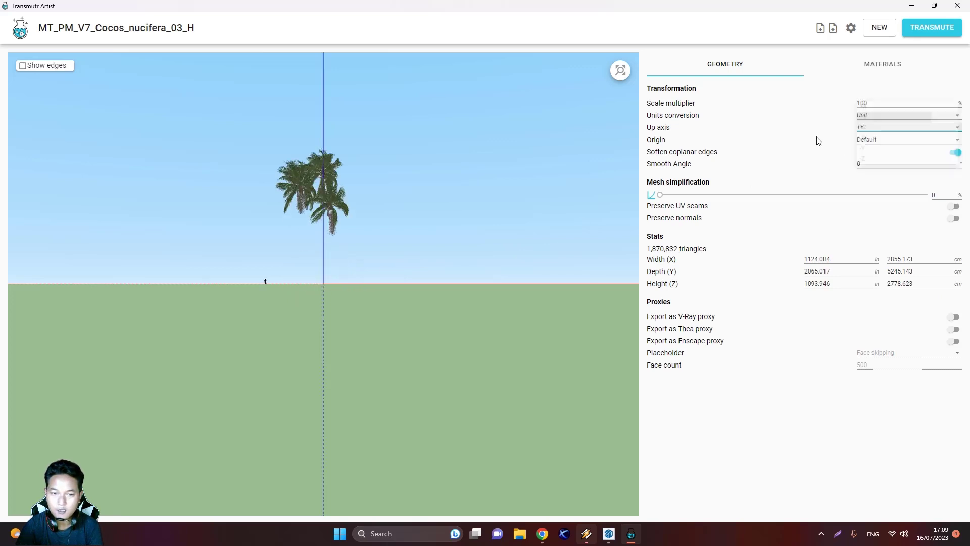
scroll(310, 267, up, 3)
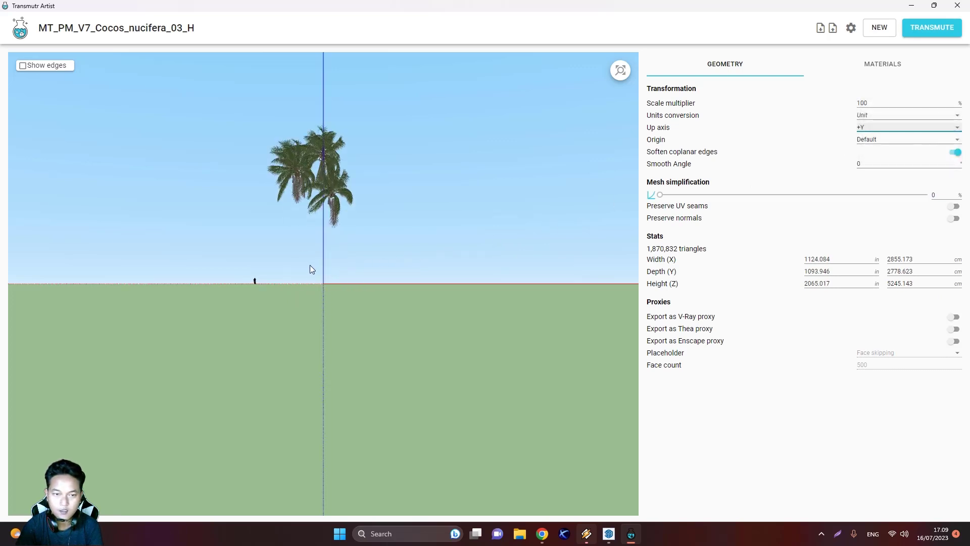
Step: Set the units conversion to mm and the scale multiplier to 1000%, checking the palms' size against the human figure
click(868, 120)
click(879, 147)
click(879, 101)
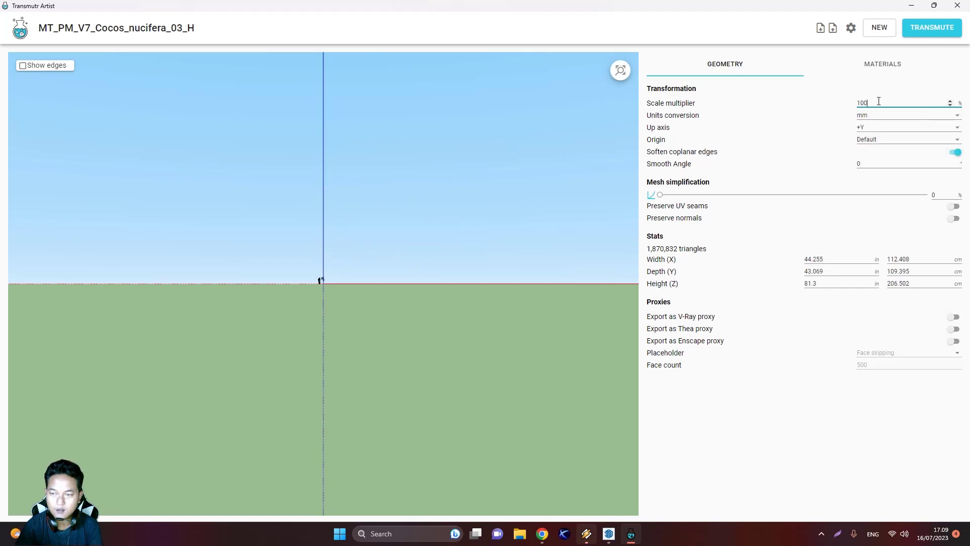
click(805, 143)
scroll(310, 268, up, 5)
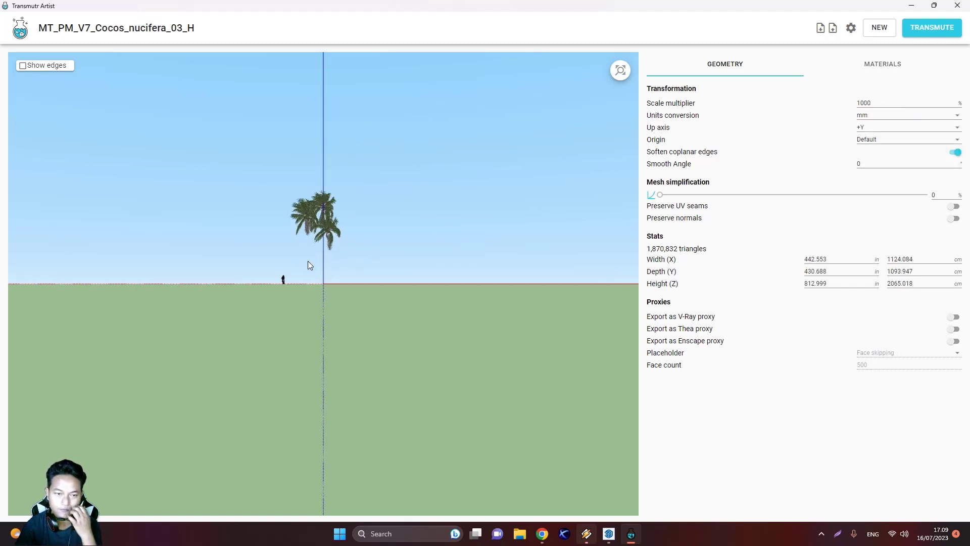
scroll(307, 261, down, 3)
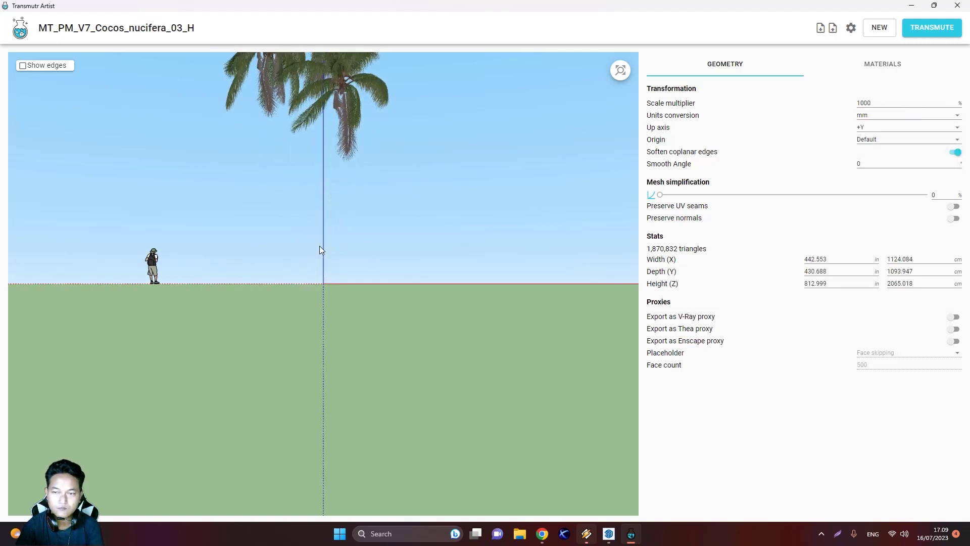
drag(320, 249, 366, 362)
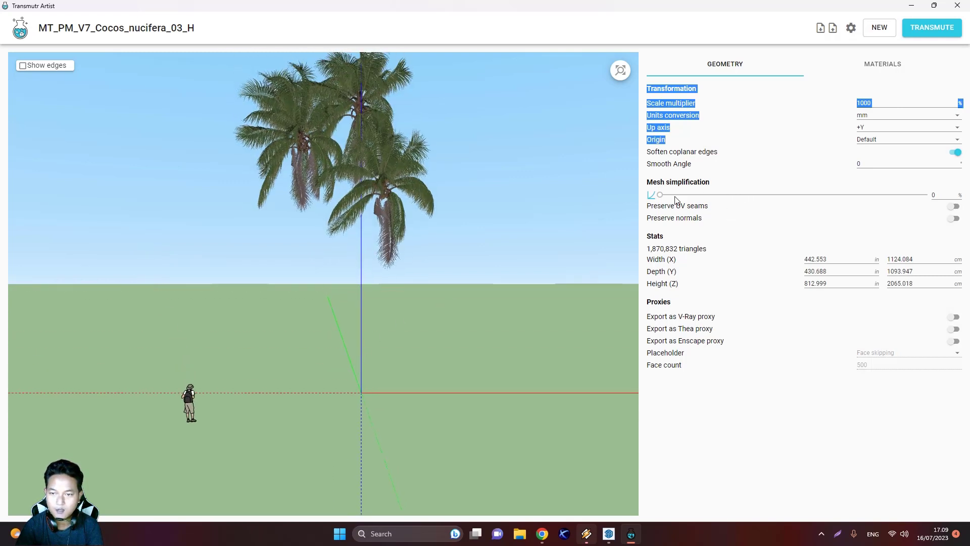
Step: Set mesh simplification to 95% and transmute the model into the transmutr folder as MT_PM_V7_Cocos_nucifera_03_H.skp
click(939, 194)
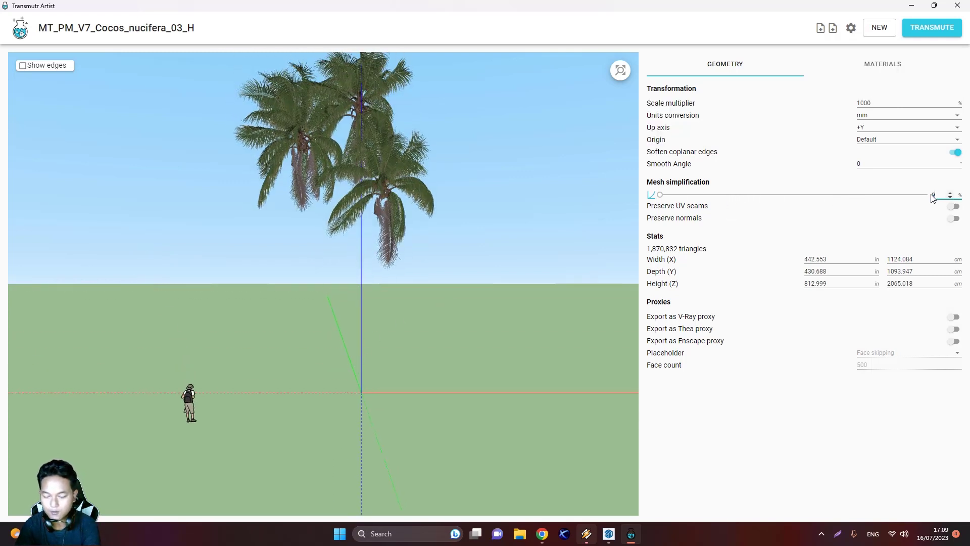
key(Return)
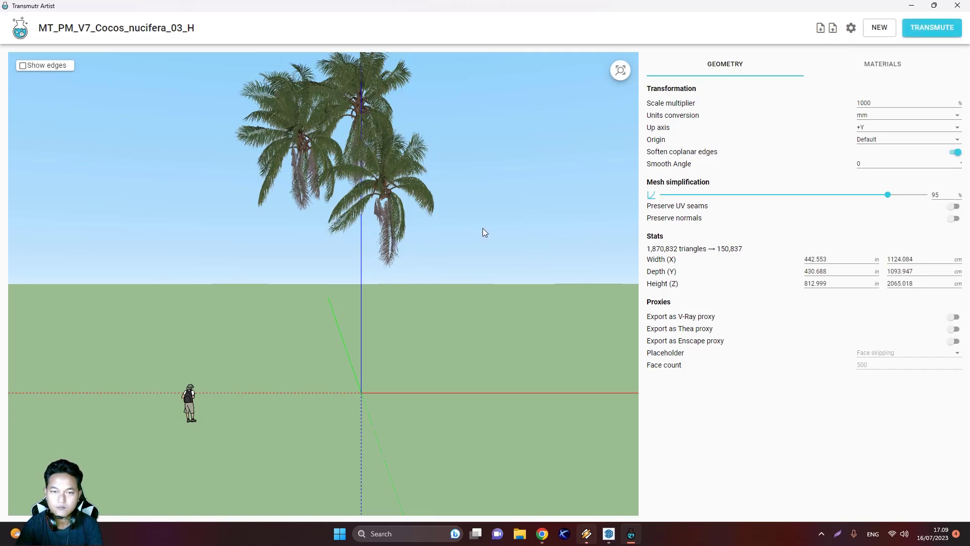
click(920, 34)
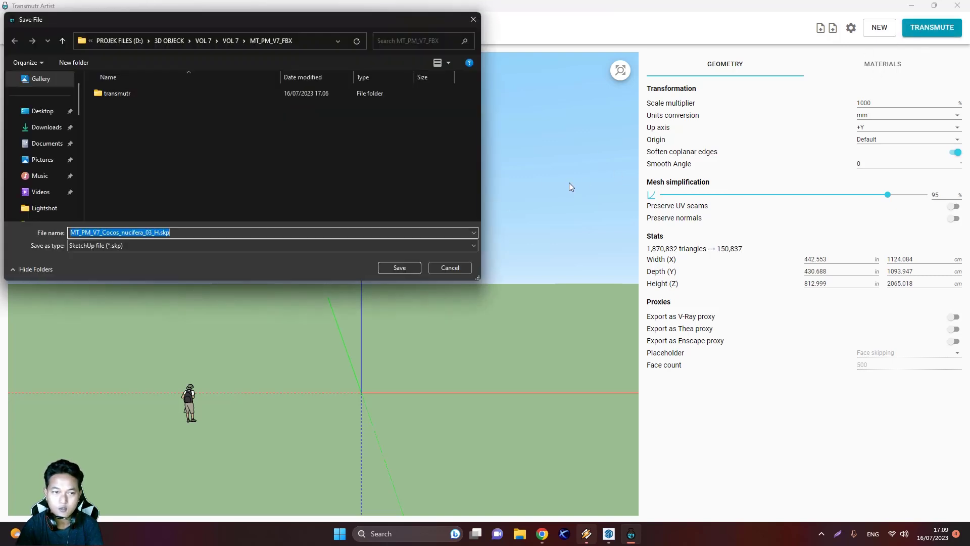
double_click(134, 94)
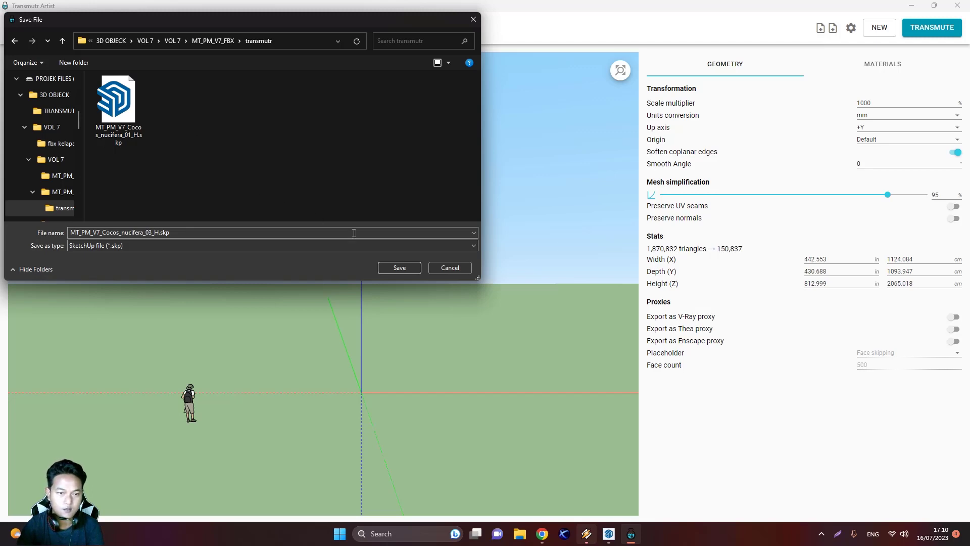
click(388, 267)
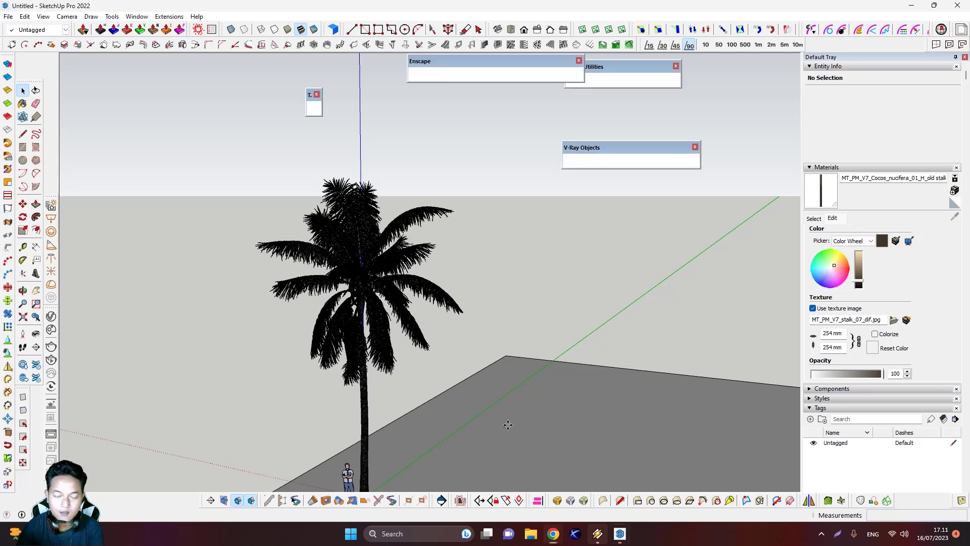
Step: Place the imported palm cluster on the ground plane in SketchUp beside the first palm and inspect its trunks up close
scroll(512, 422, down, 3)
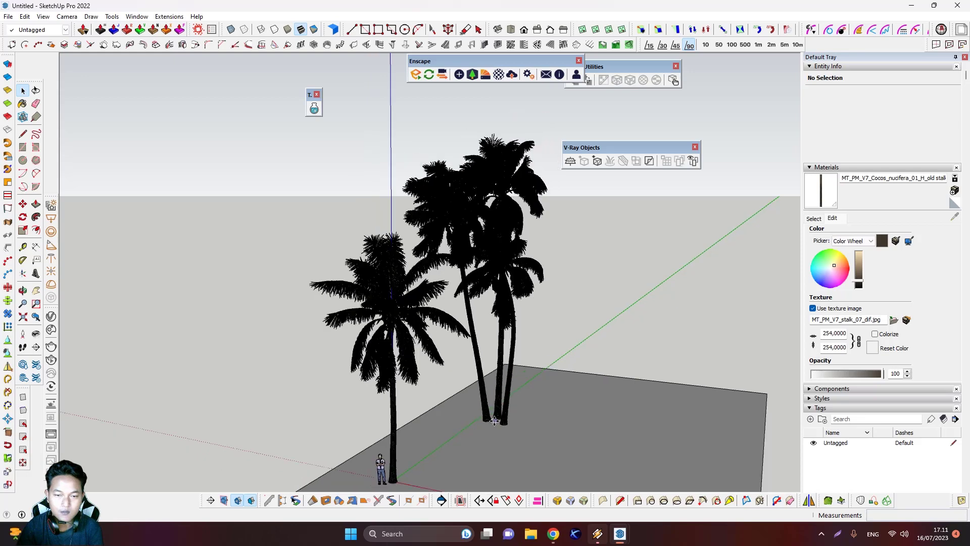
middle_drag(491, 428, 464, 450)
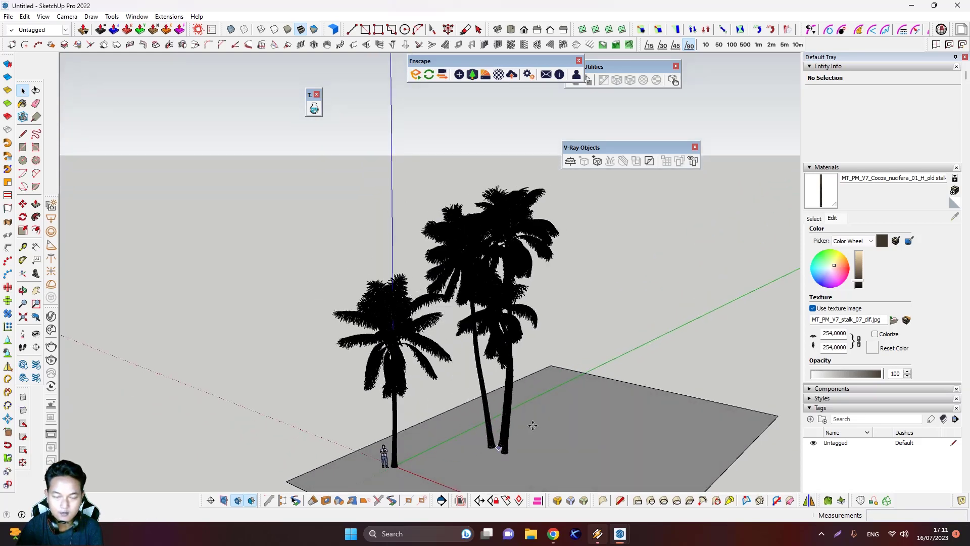
click(575, 404)
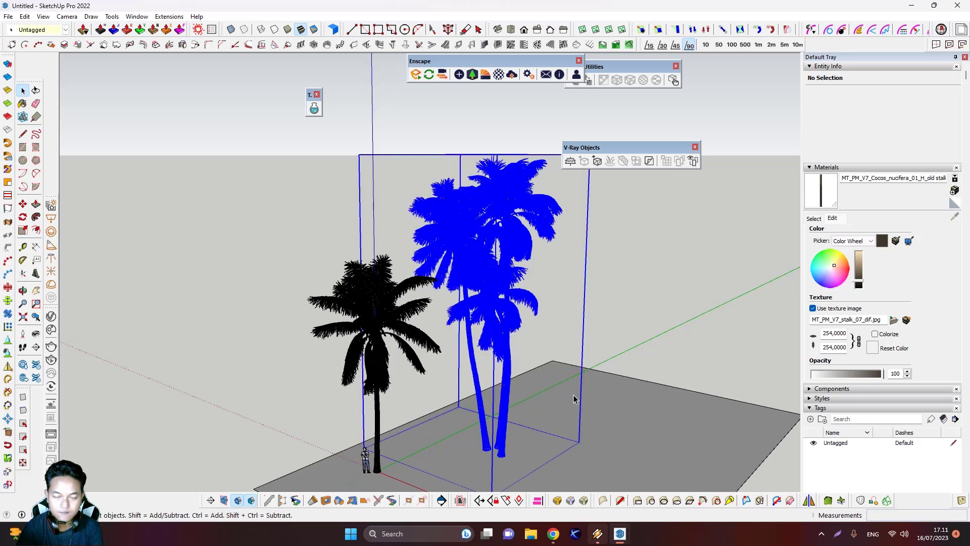
scroll(550, 386, up, 4)
click(614, 422)
scroll(508, 420, up, 2)
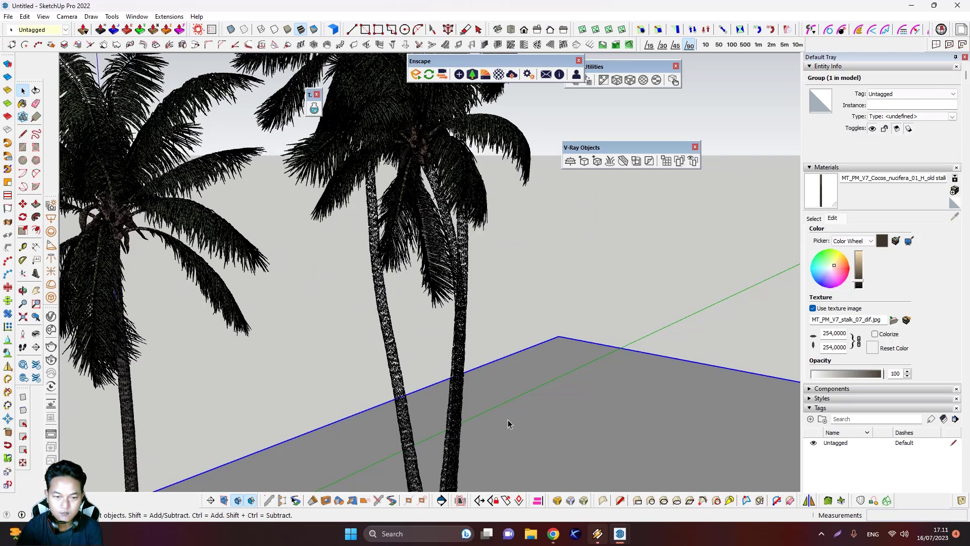
Step: Compare the new palms' trunks with hidden geometry display switched off and back on
click(43, 16)
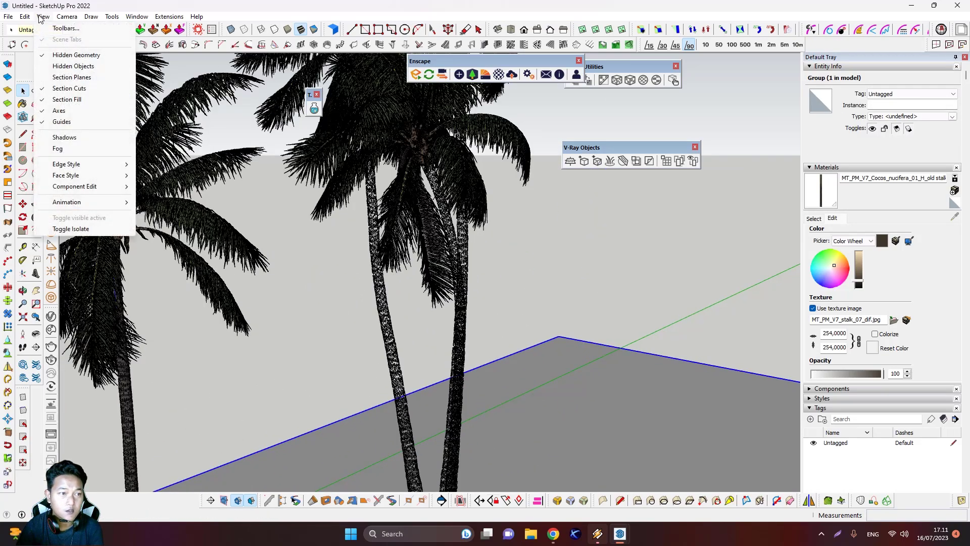
click(49, 55)
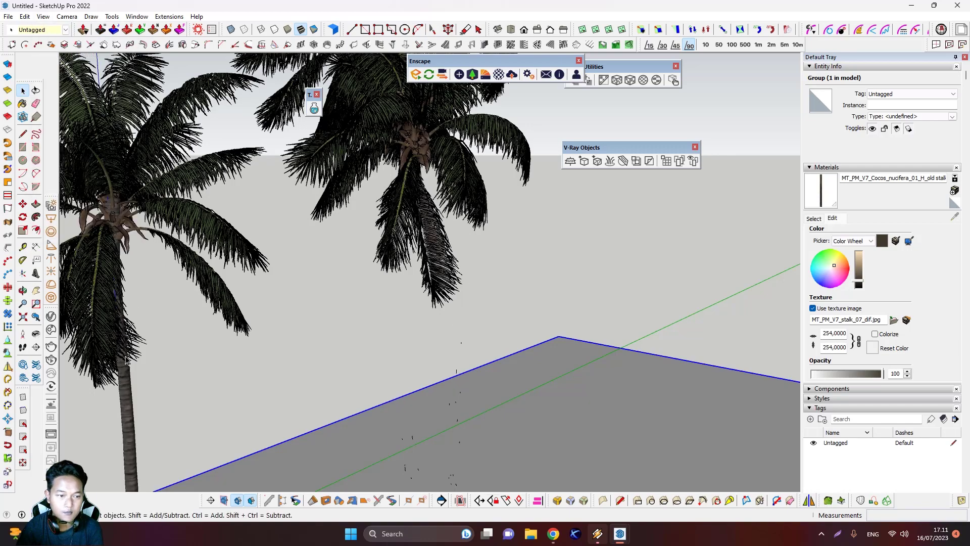
click(42, 16)
click(49, 55)
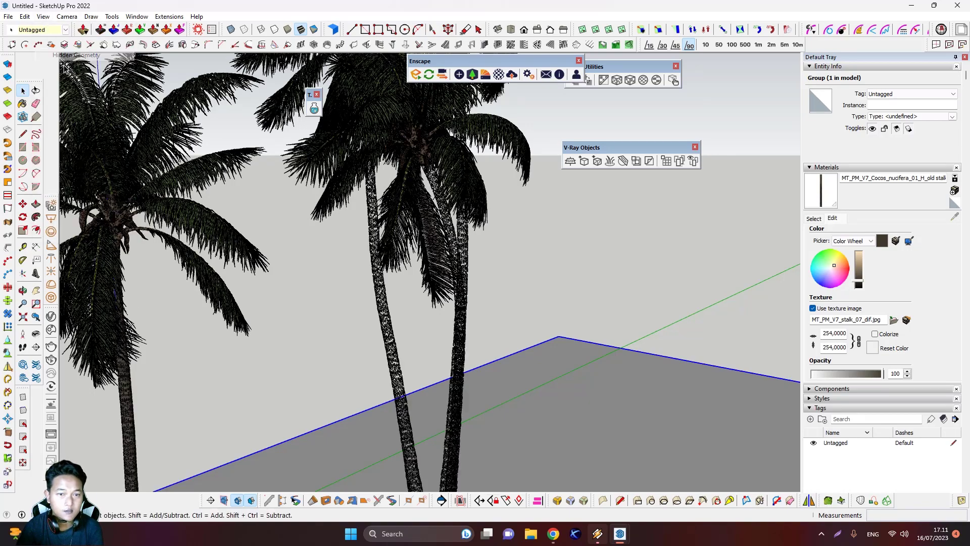
Step: Sample the palm cluster's transparent trunk material MT_PM_V7_Cocos_nucifera_03_H_trunk1 and set its opacity to 100
scroll(461, 318, up, 5)
key(b)
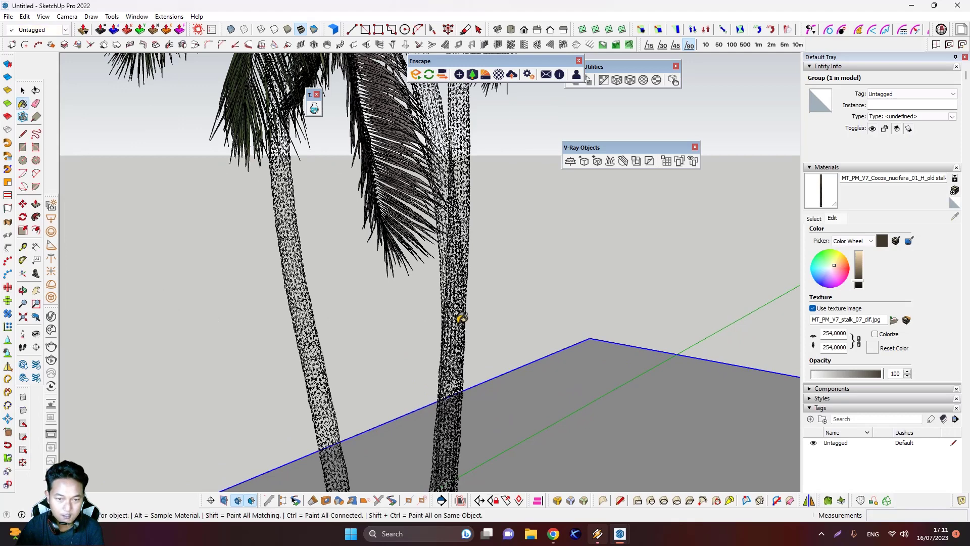
alt+click(458, 297)
scroll(465, 264, up, 1)
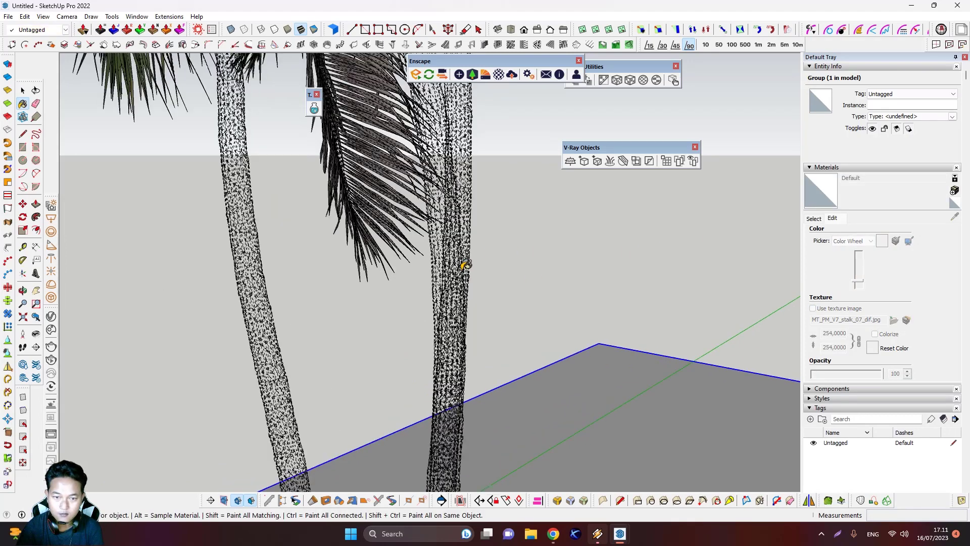
scroll(464, 264, up, 1)
key(alt)
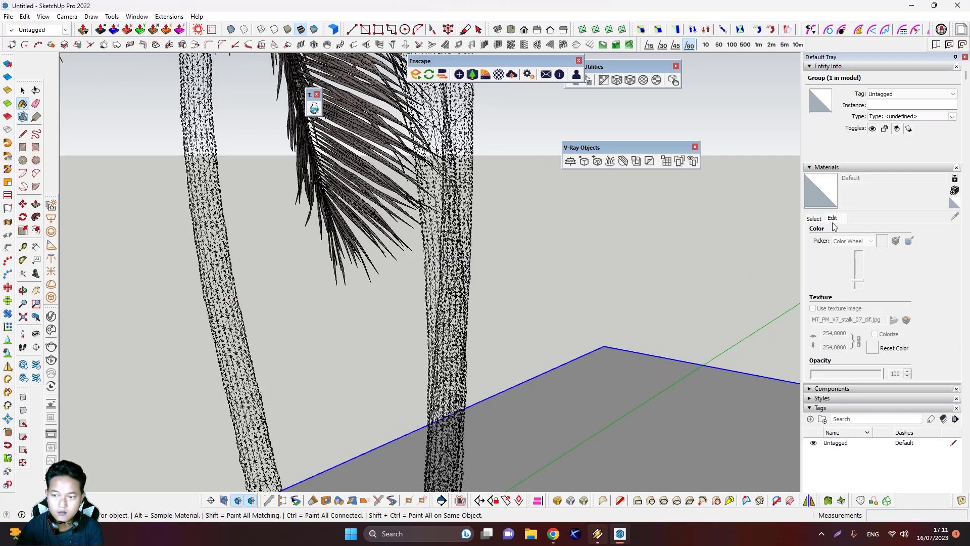
click(814, 218)
scroll(460, 247, up, 4)
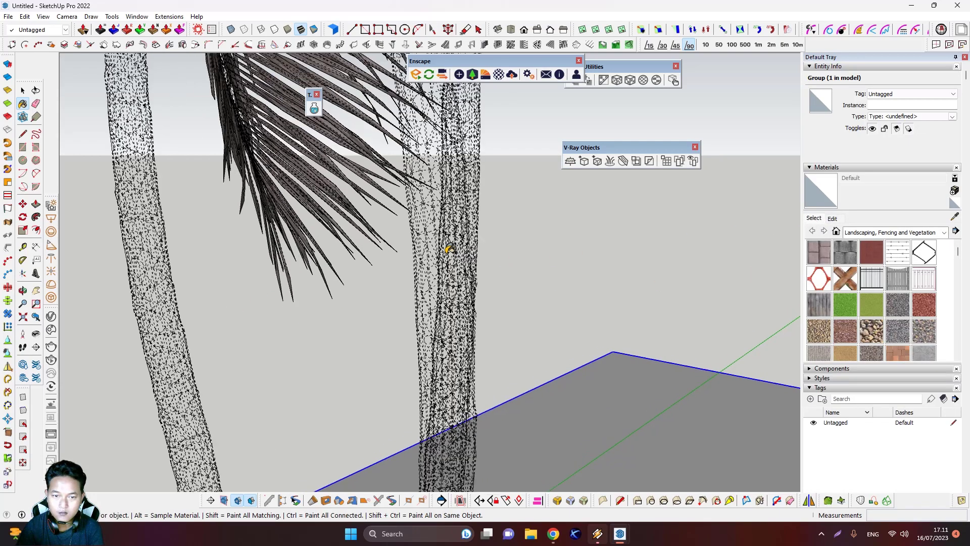
alt+click(425, 241)
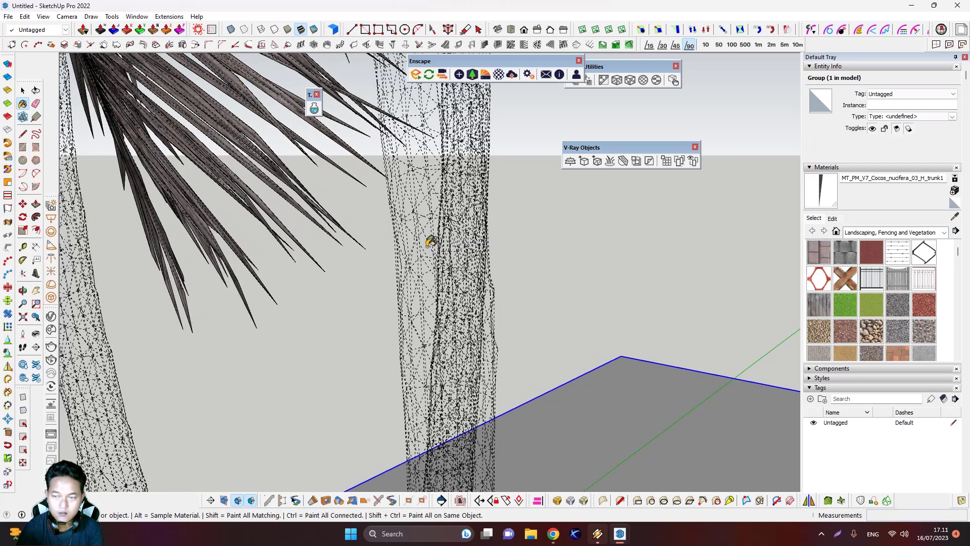
click(832, 219)
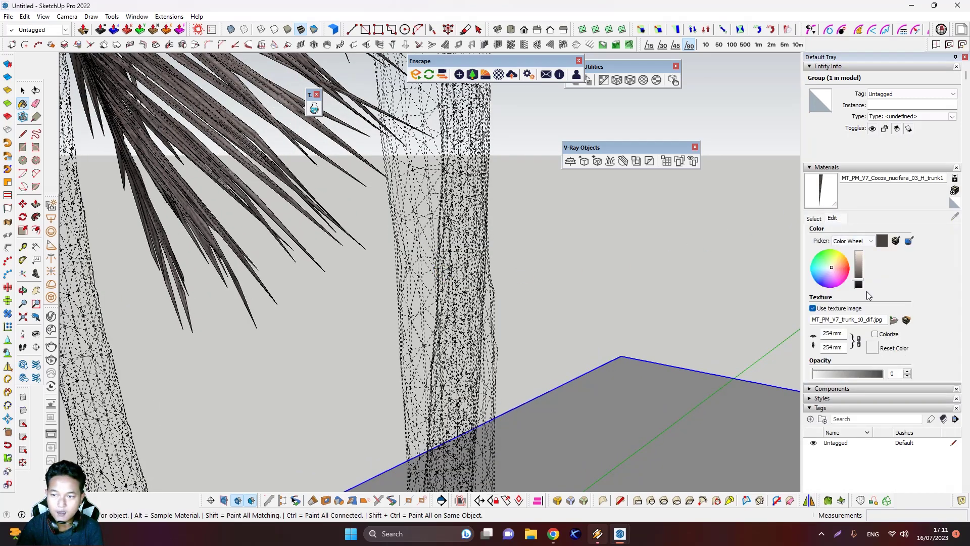
click(883, 374)
Step: Sample the transparent old stalk material beneath the cluster's crown and set its opacity to 100
scroll(604, 414, down, 5)
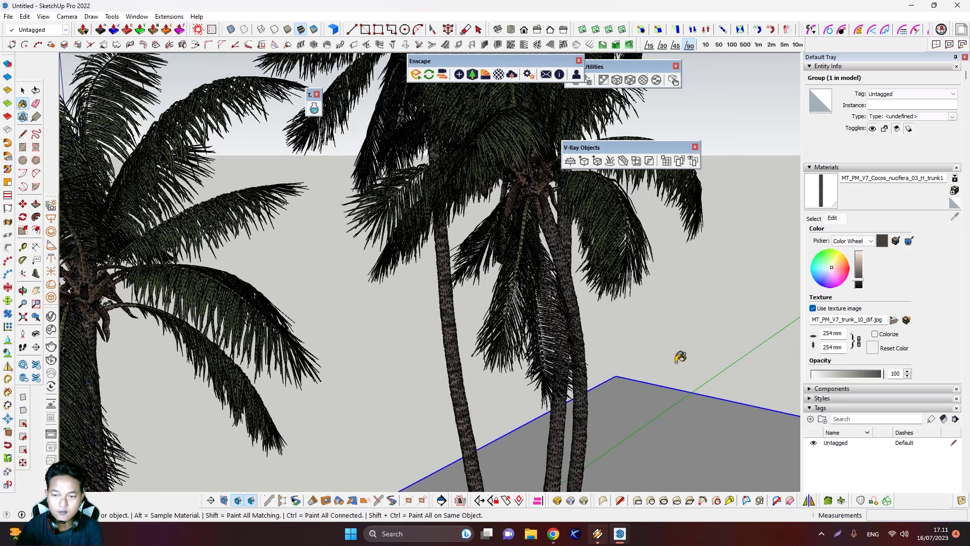
key(space)
middle_drag(561, 250, 469, 235)
middle_drag(561, 232, 688, 242)
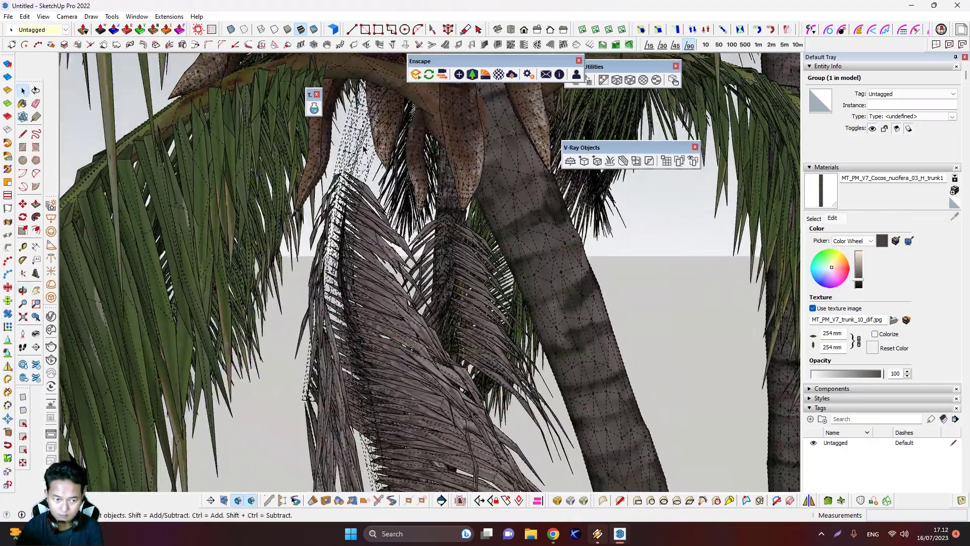
key(b)
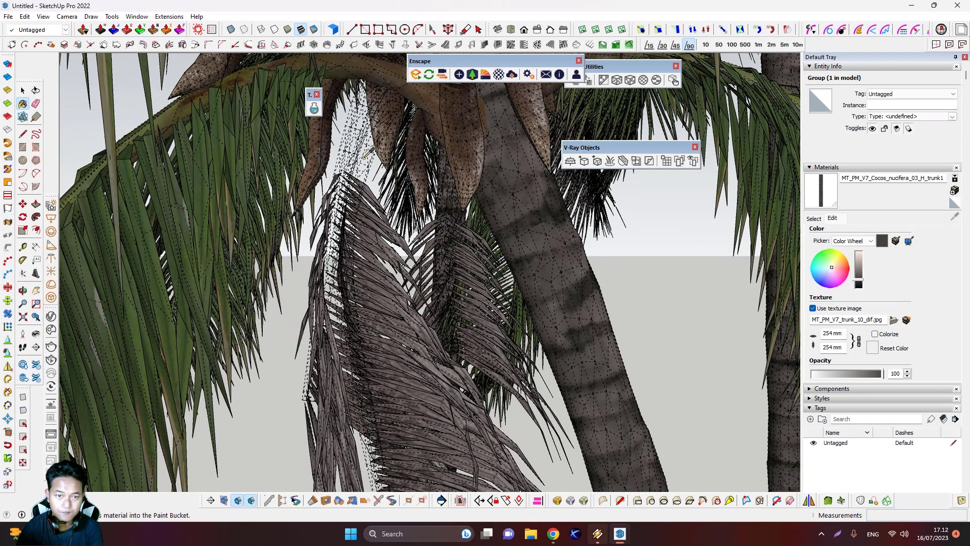
alt+click(365, 149)
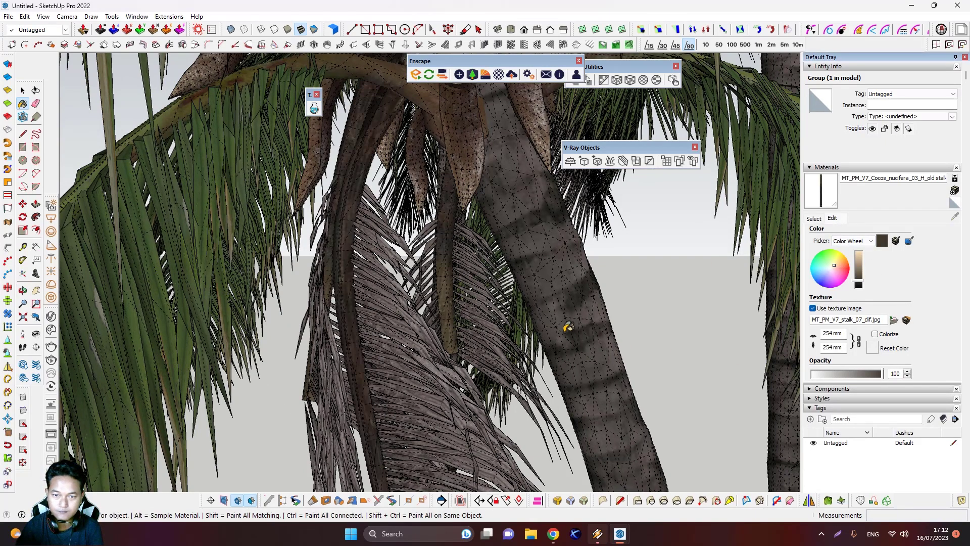
scroll(560, 310, down, 5)
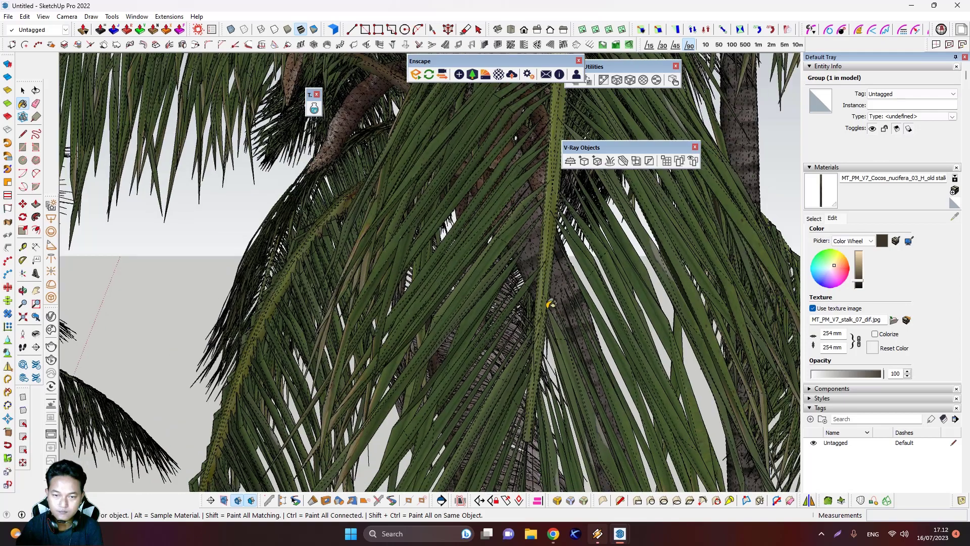
scroll(531, 298, down, 3)
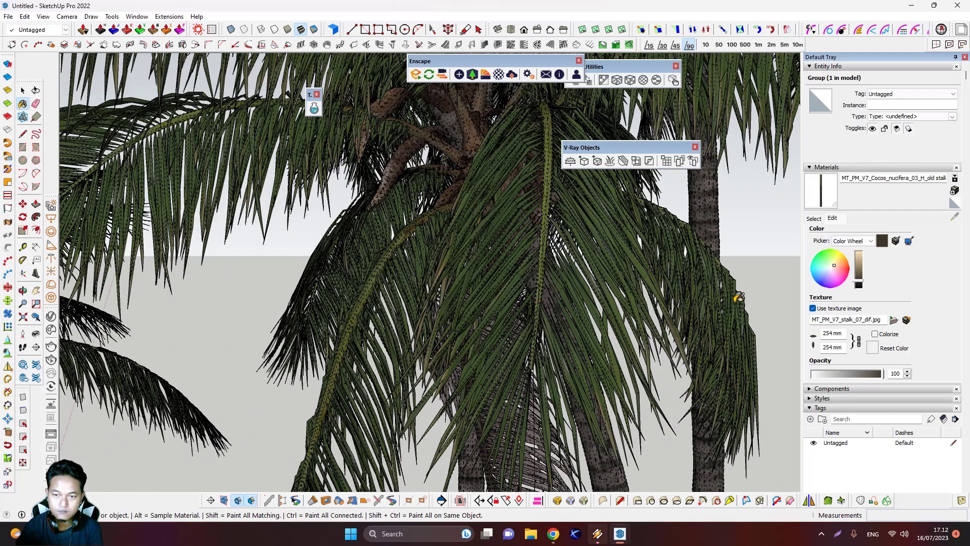
scroll(759, 259, down, 3)
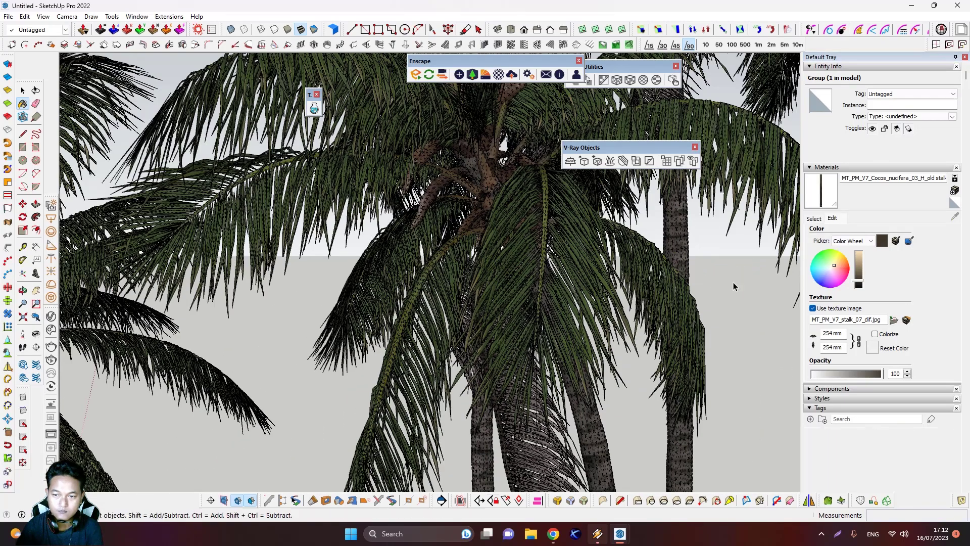
key(space)
Step: Switch off hidden geometry display and clear the selection, framing the palms together with the human figure
scroll(535, 323, down, 3)
scroll(536, 324, down, 4)
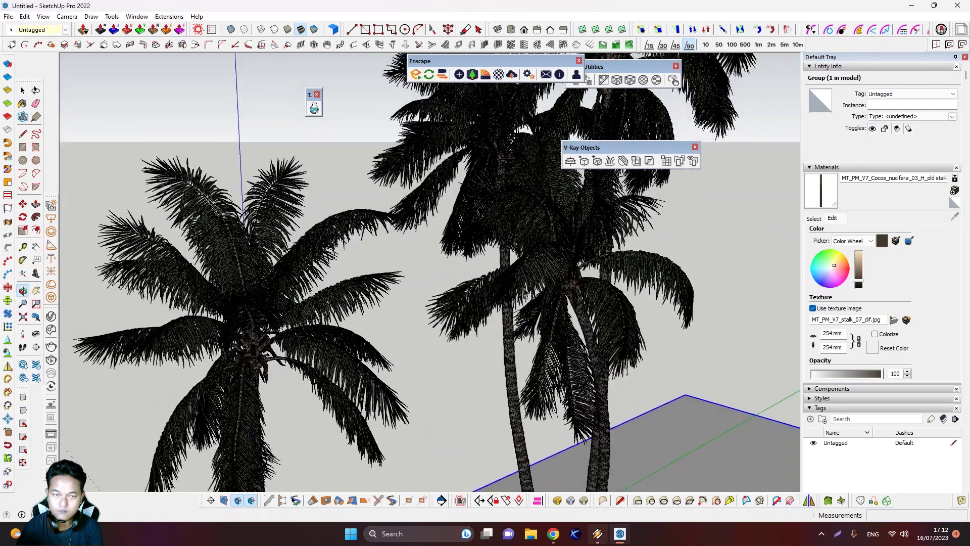
click(43, 16)
click(105, 53)
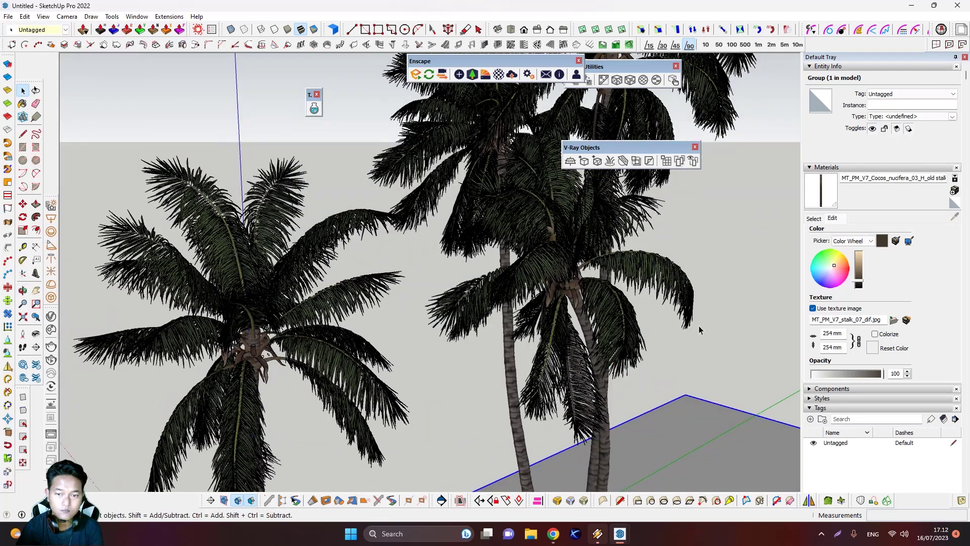
click(738, 335)
scroll(600, 377, down, 2)
shift+middle_drag(600, 377, 572, 285)
scroll(568, 401, down, 1)
middle_drag(567, 401, 535, 328)
mouse_move(549, 371)
middle_down()
mouse_move(559, 395)
mouse_move(544, 381)
middle_up()
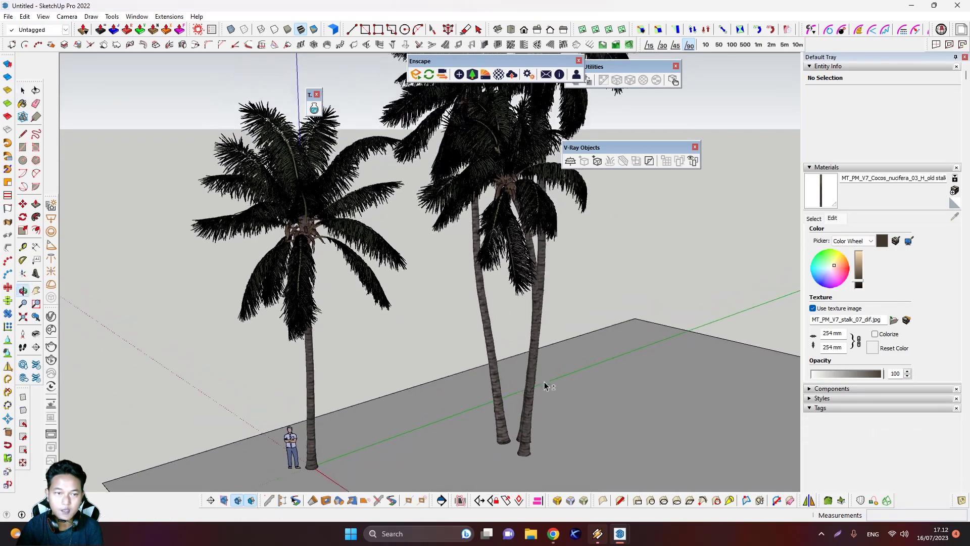
Step: Turn off edge display in the edge style so the palms show only their textured faces
click(44, 16)
mouse_move(71, 163)
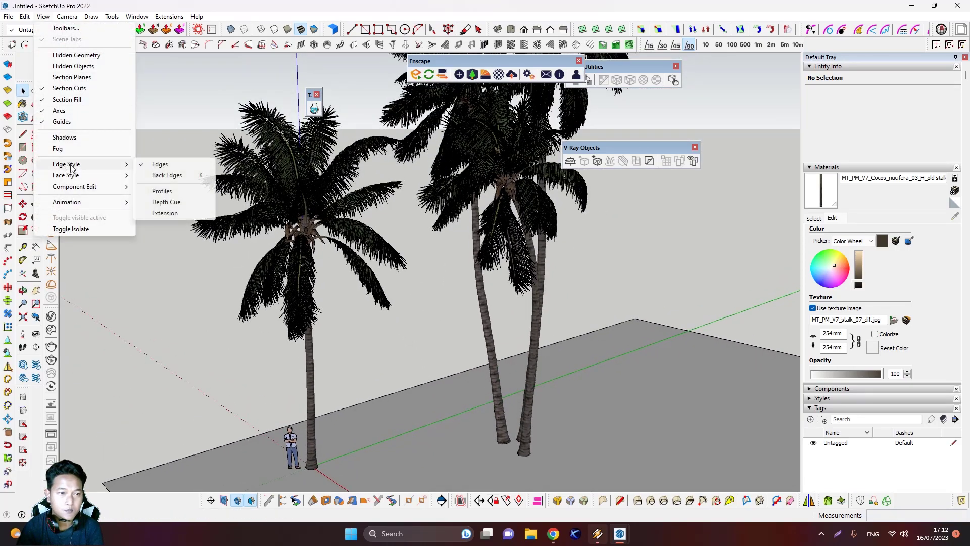
click(167, 163)
shift+middle_drag(533, 310, 523, 351)
scroll(522, 369, down, 5)
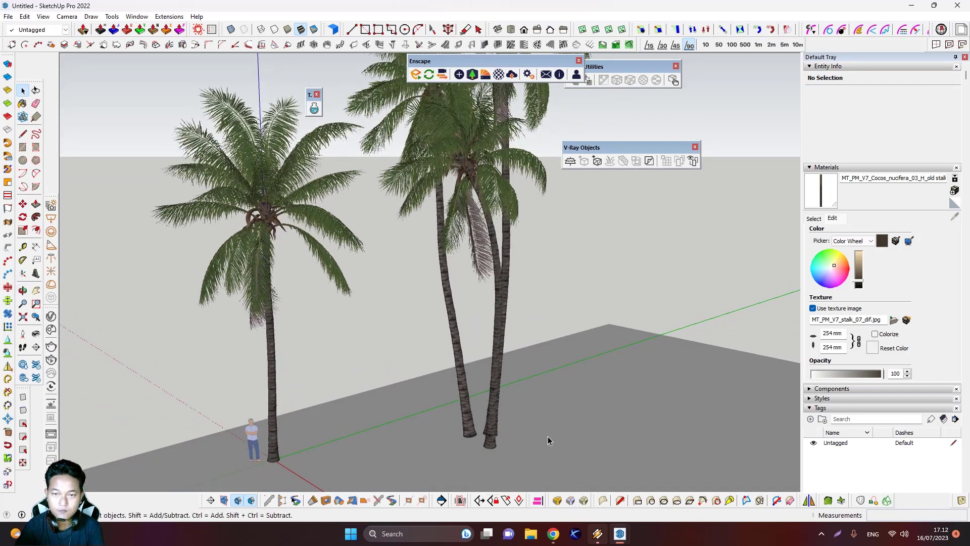
Step: Switch to the Enscape render window, enlarge it to full screen and frame all the palms down to their bases
mouse_move(619, 536)
click(667, 486)
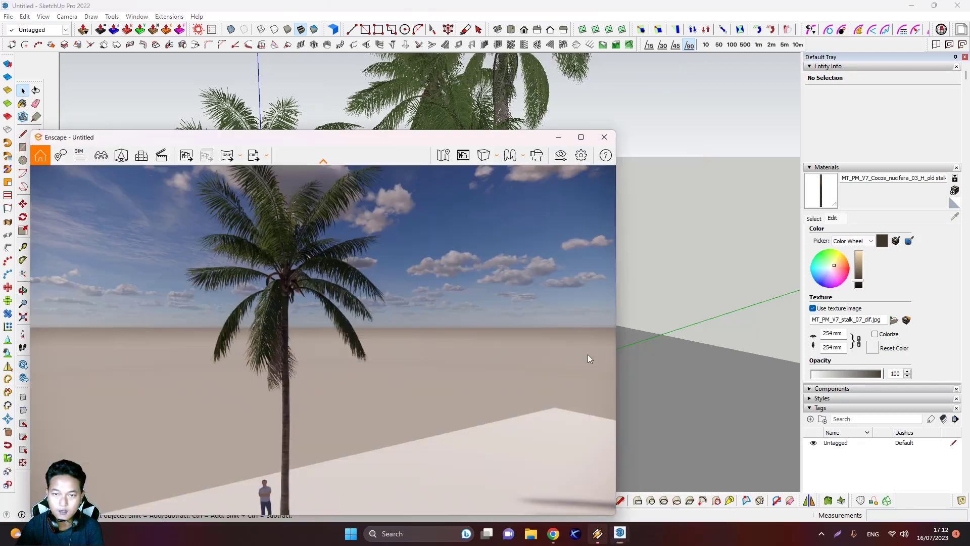
click(707, 195)
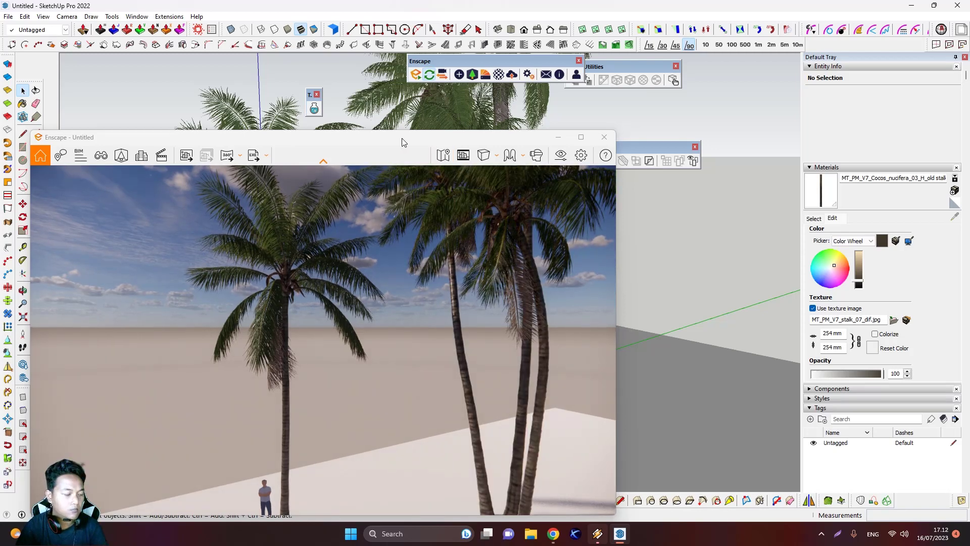
drag(516, 143, 612, 105)
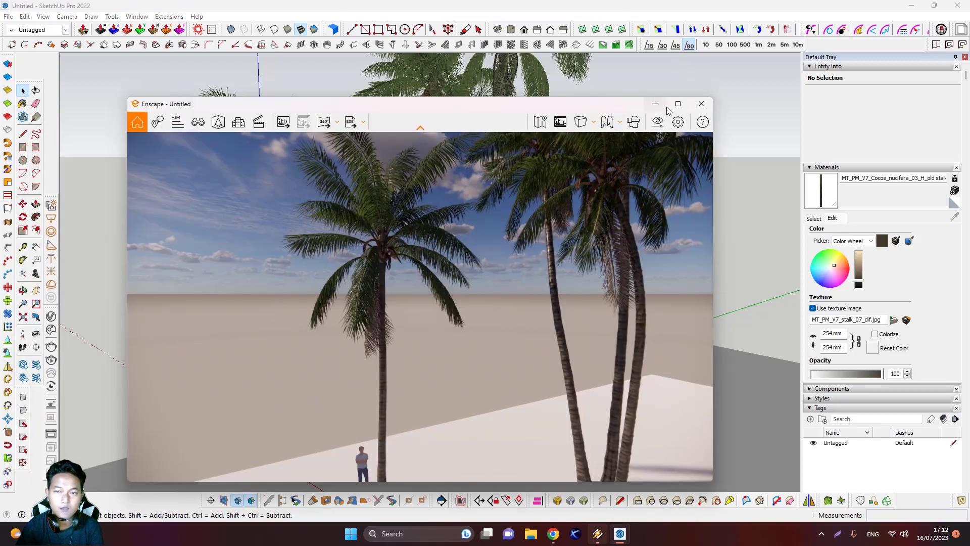
double_click(652, 101)
key(s)
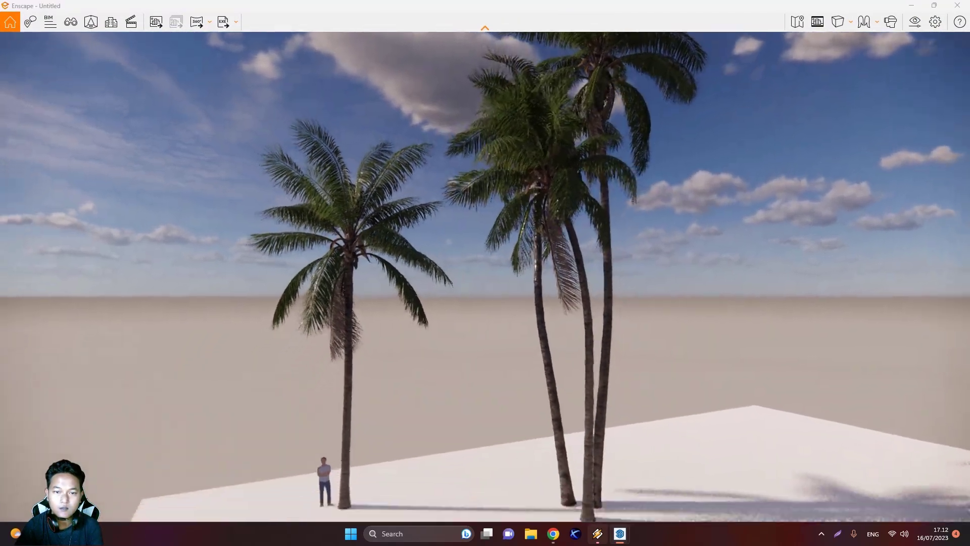
drag(562, 266, 573, 239)
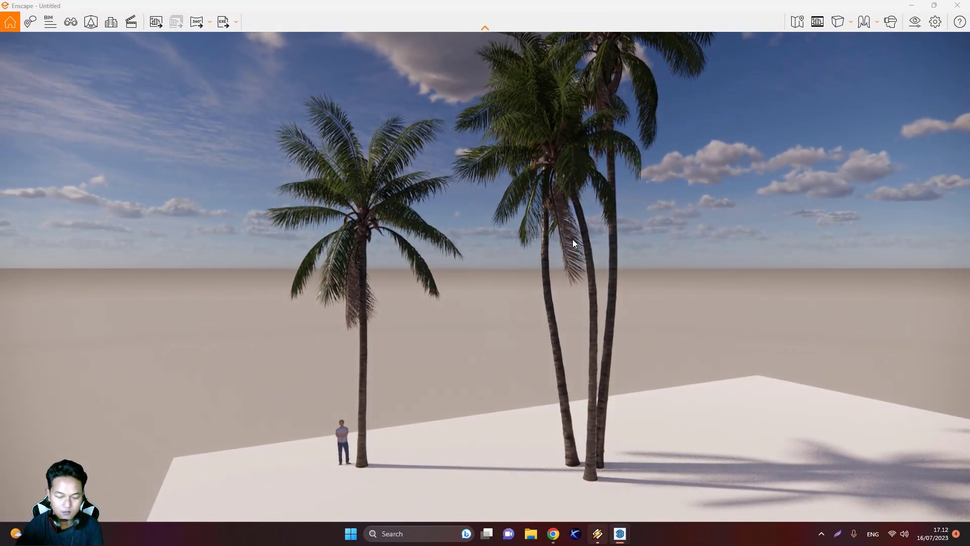
Step: Shift the render's time of day back and forth through several lightings, ending on a low sun with long shadows stretching behind the palms
key(i)
key(i)
key(i)
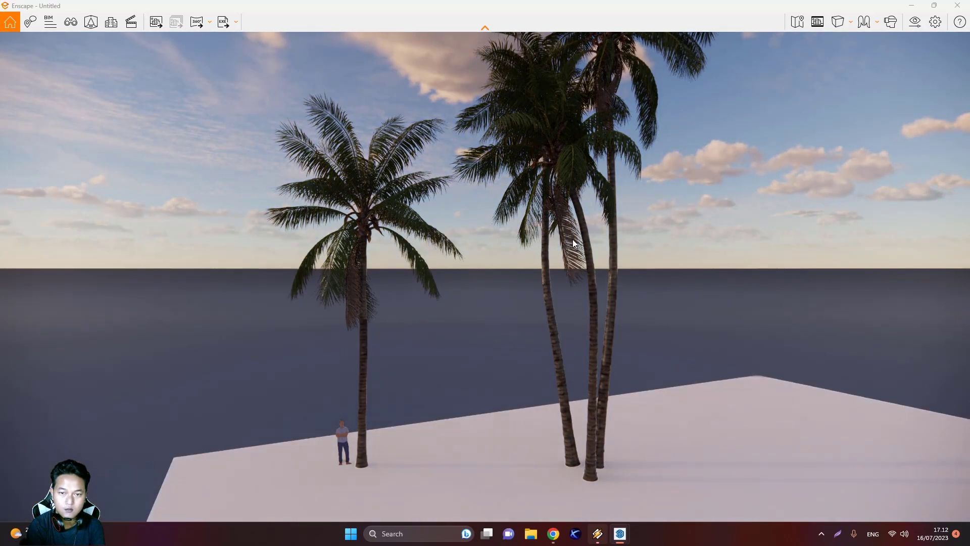
key(u)
key(u)
key(u)
key(u)
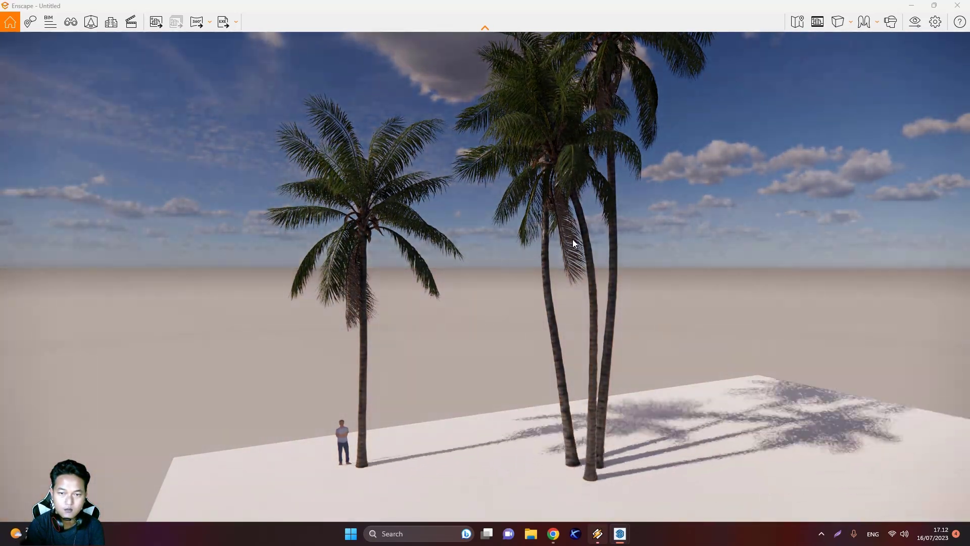
key(u)
key(u)
key(u)
key(u)
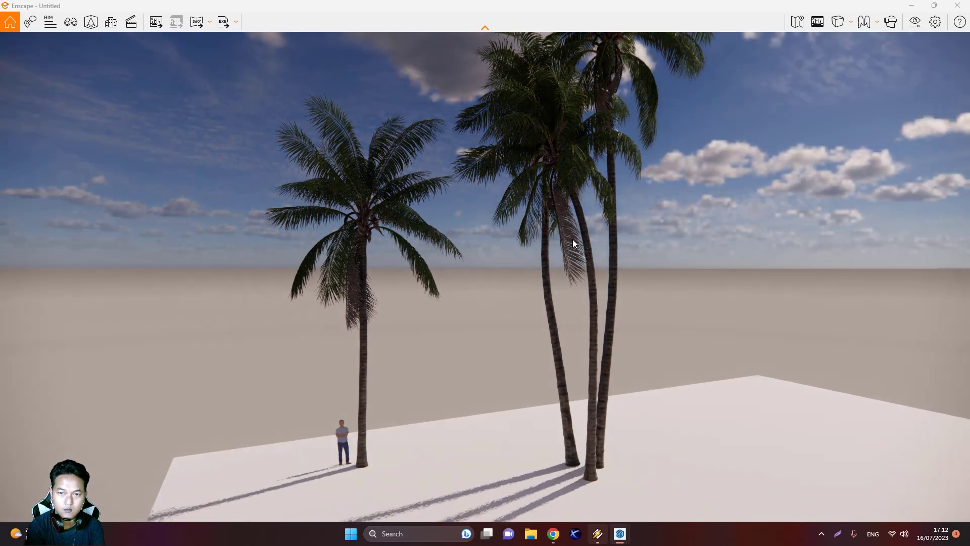
key(u)
key(u)
key(u)
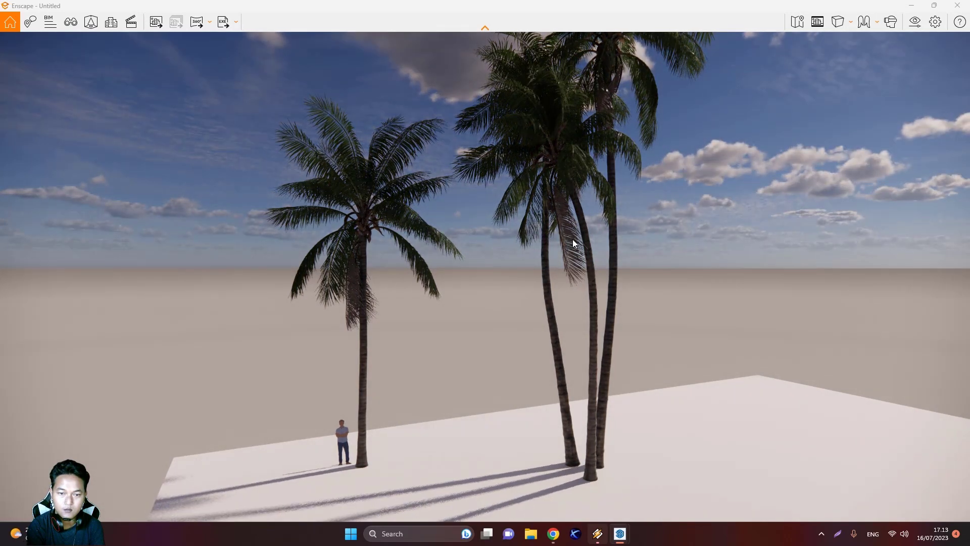
key(u)
key(u)
key(u)
key(u)
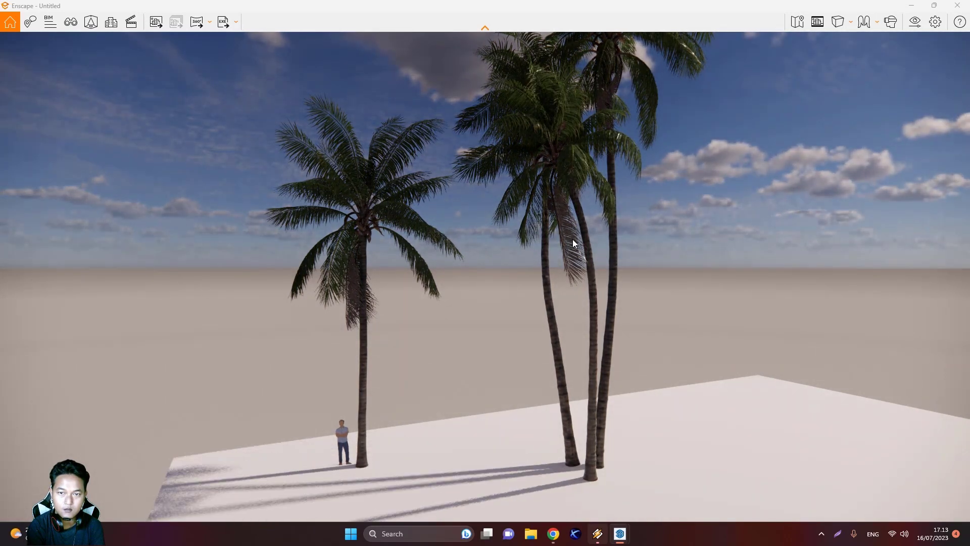
key(u)
key(u)
key(u)
key(u)
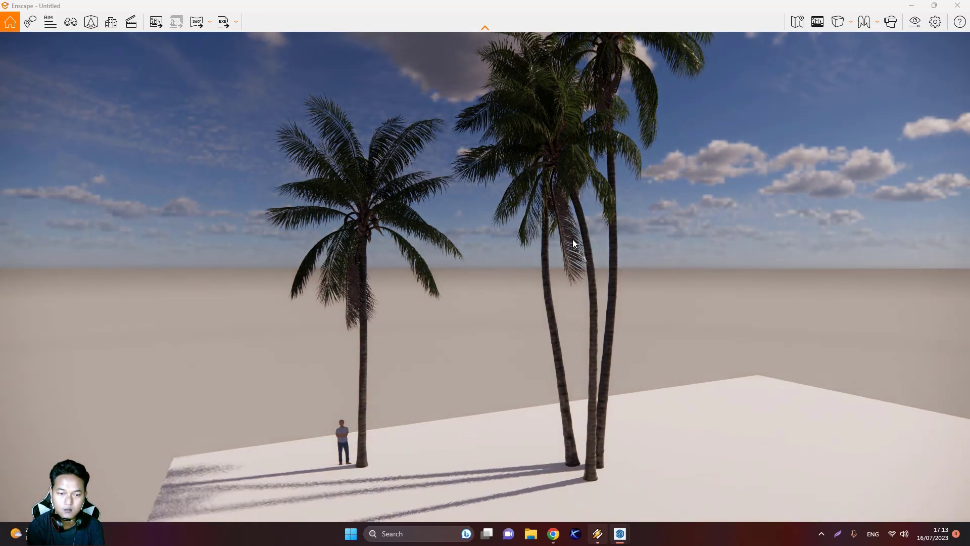
key(u)
key(u)
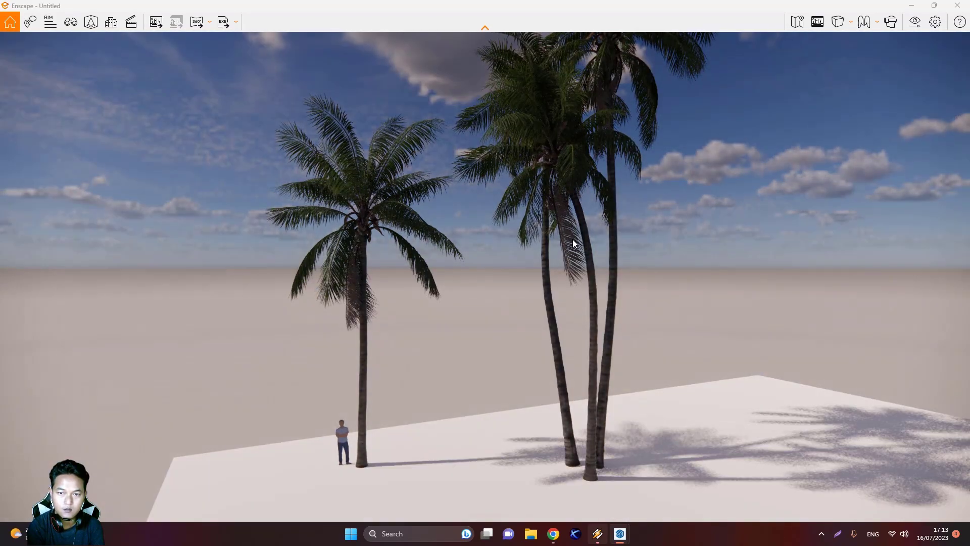
key(u)
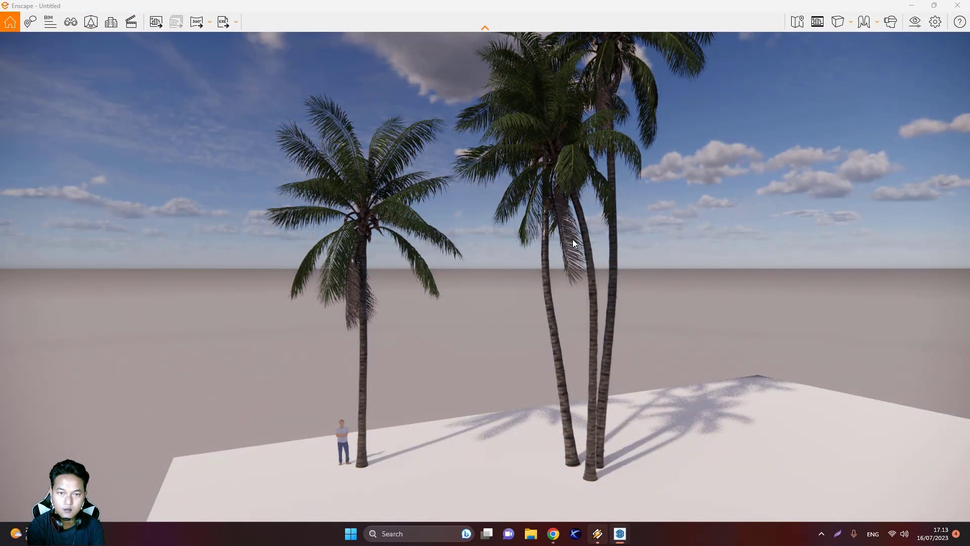
key(u)
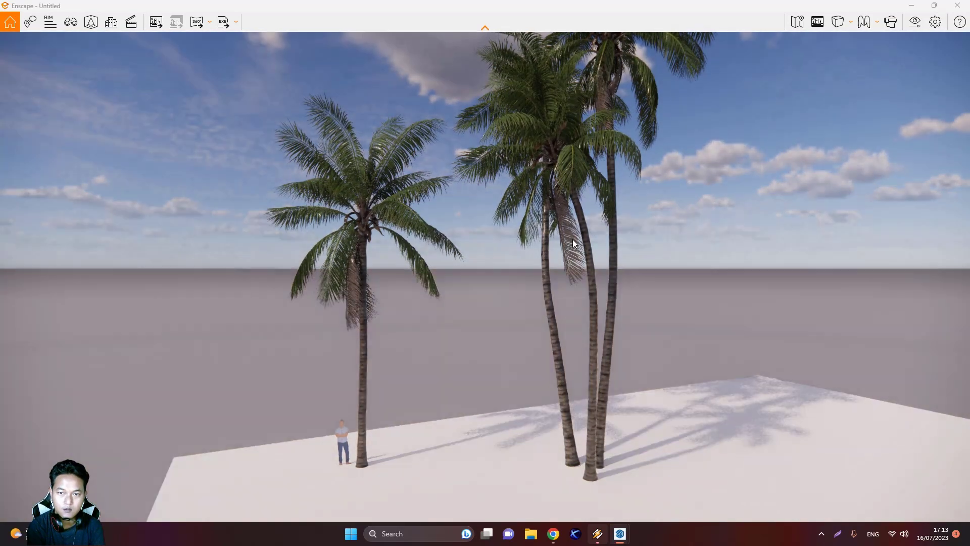
key(u)
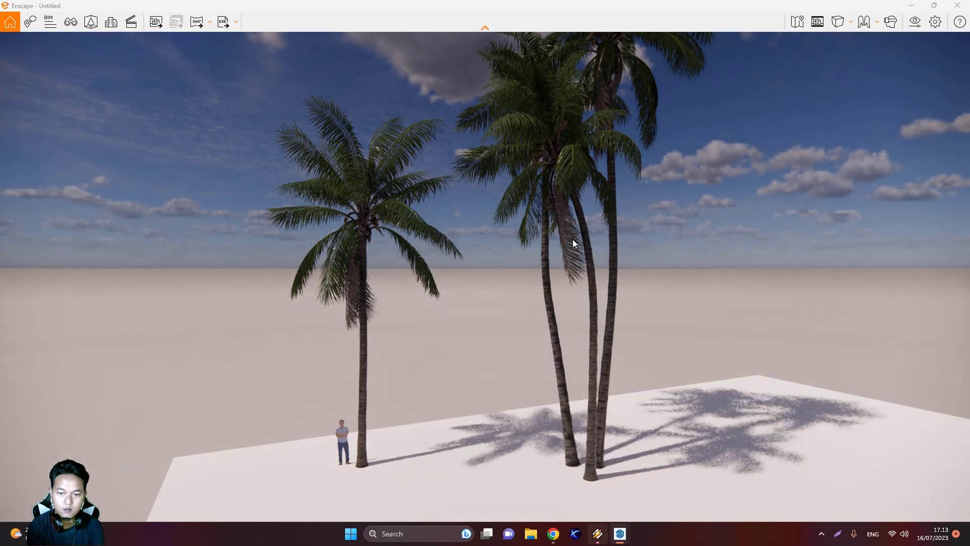
key(u)
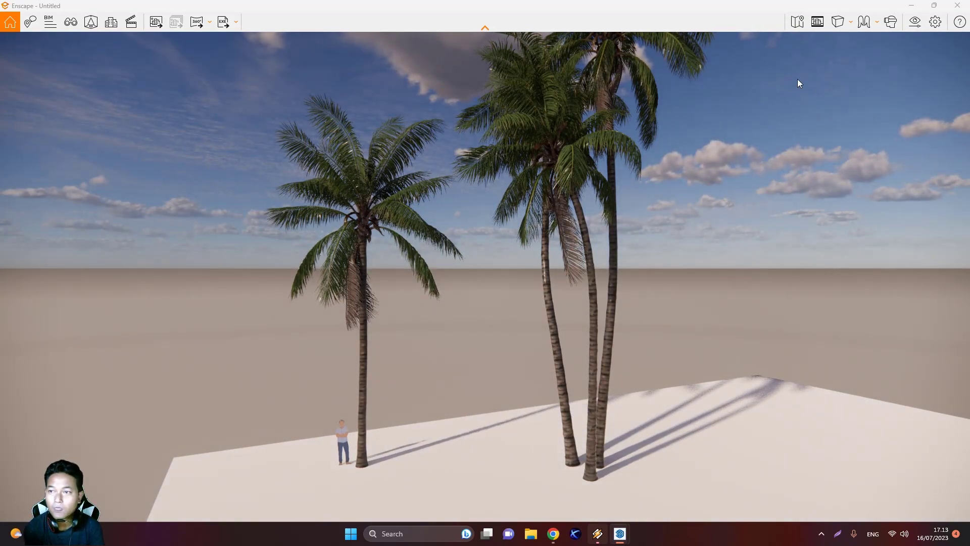
Step: Try the Clear horizon in the Enscape sky settings and replace the white ground with the Forest horizon
click(916, 22)
click(451, 108)
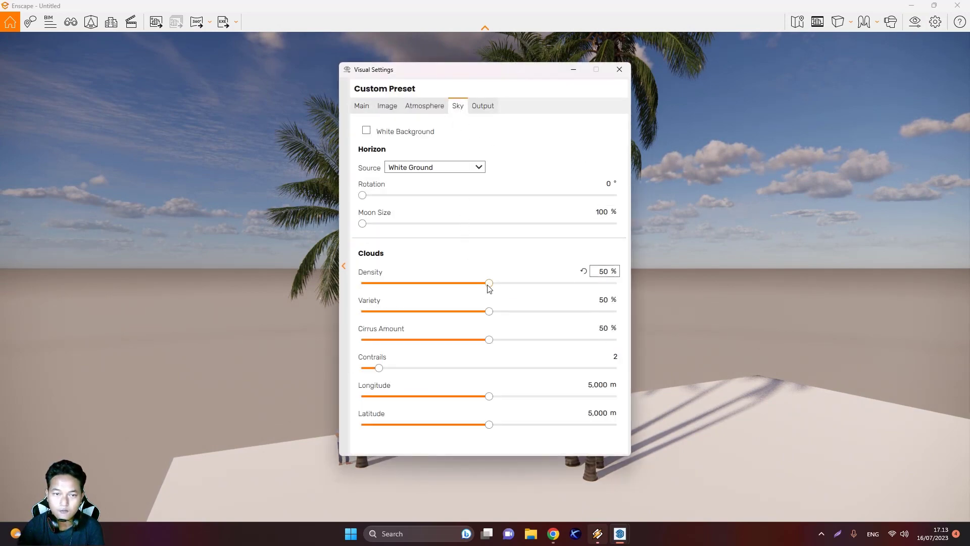
click(467, 167)
click(454, 181)
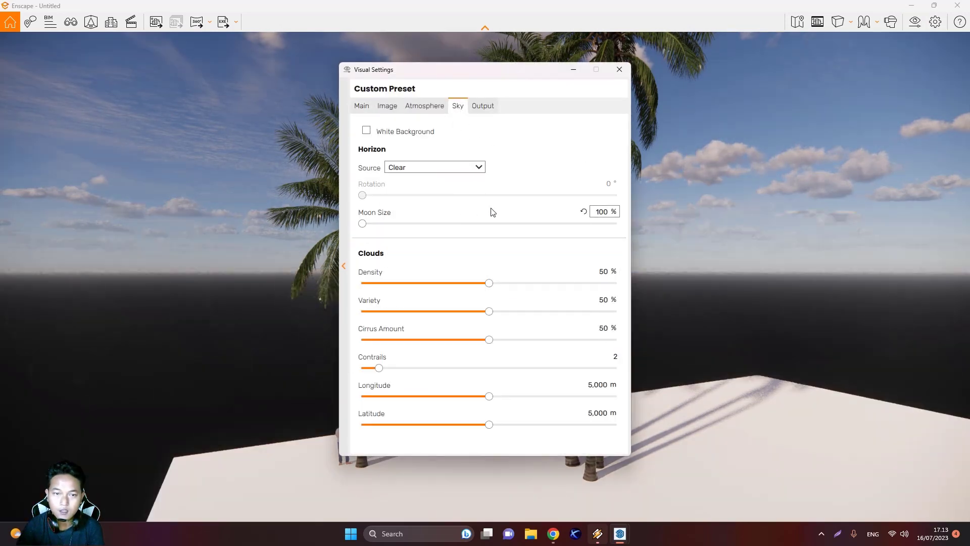
click(467, 167)
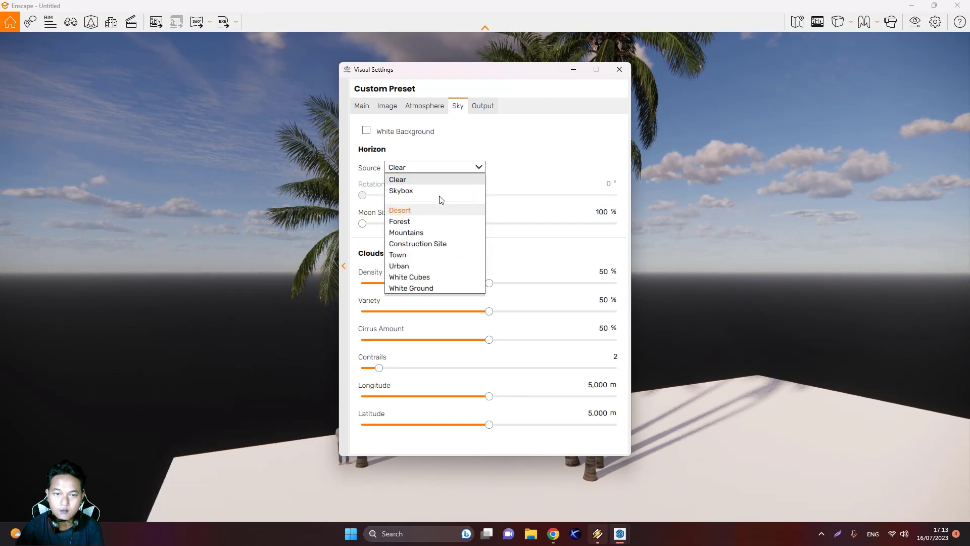
click(435, 223)
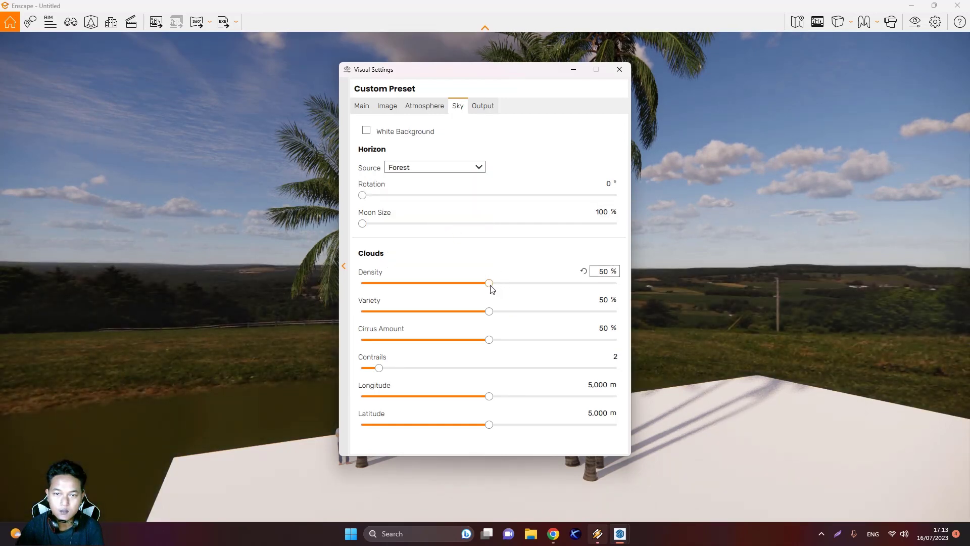
Step: Clear the clouds by setting density, variety, cirrus amount, contrails and longitude to 0 and latitude to 4,900 m, and close the visual settings
drag(490, 283, 304, 284)
drag(490, 311, 360, 312)
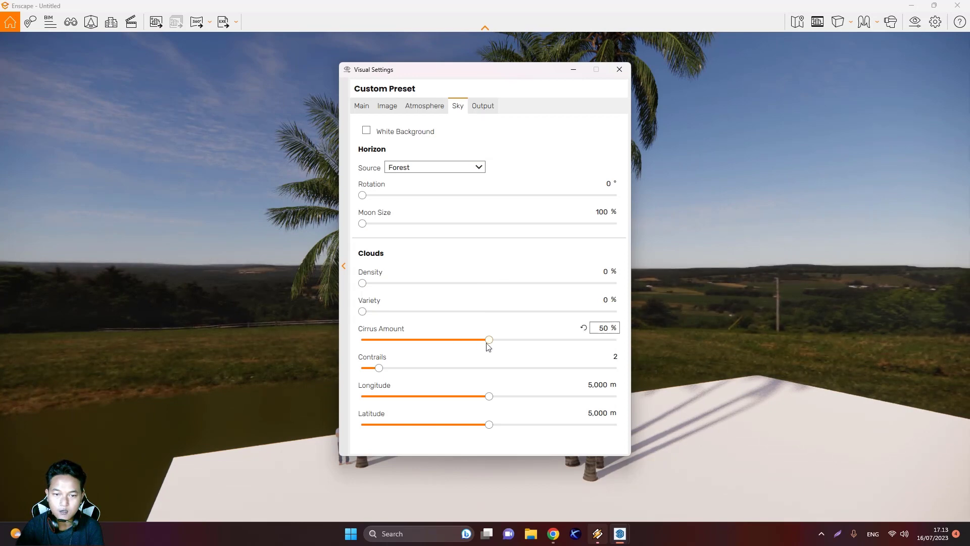
drag(489, 340, 356, 369)
drag(489, 396, 354, 397)
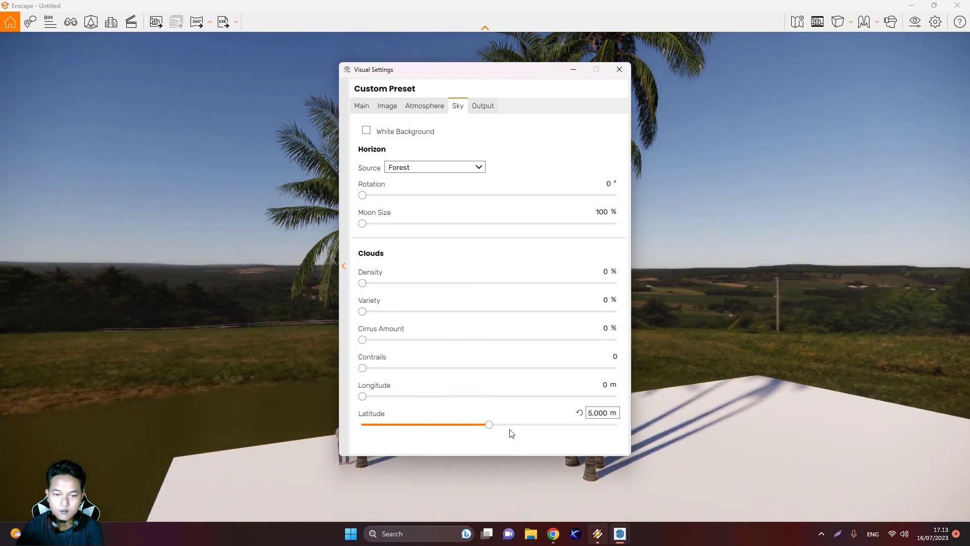
click(484, 426)
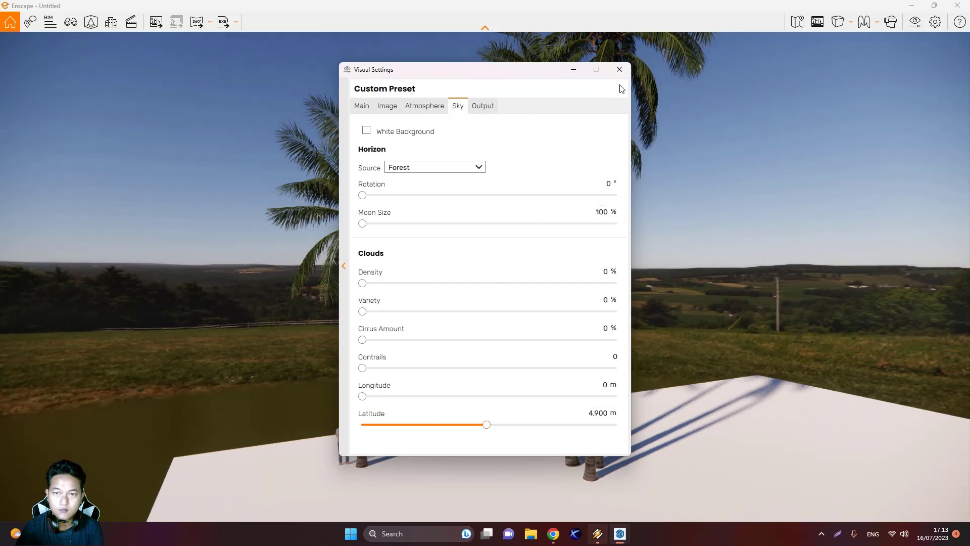
click(620, 69)
Step: Reframe the palms and shift the render's time of day back and forth, ending on a fairly low sun with long shadows
scroll(651, 485, up, 5)
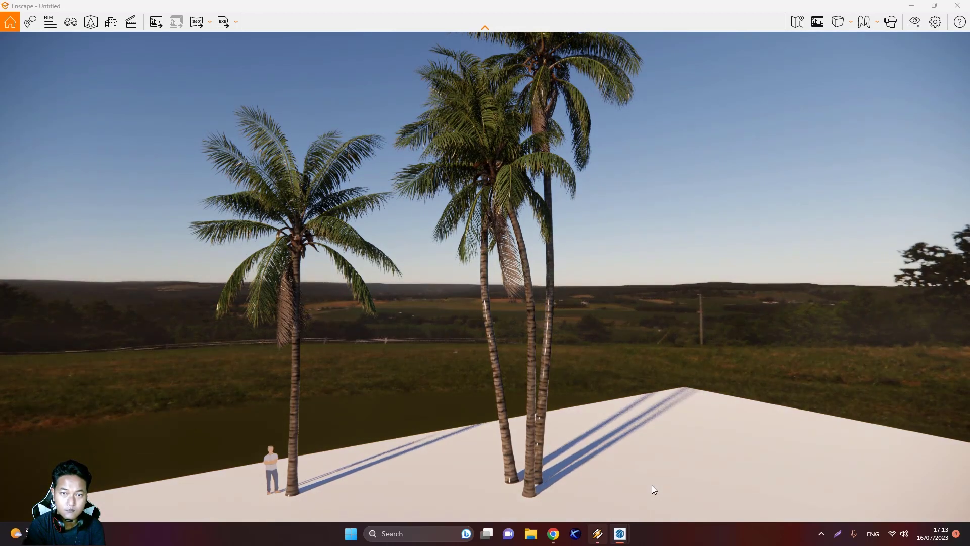
key(i)
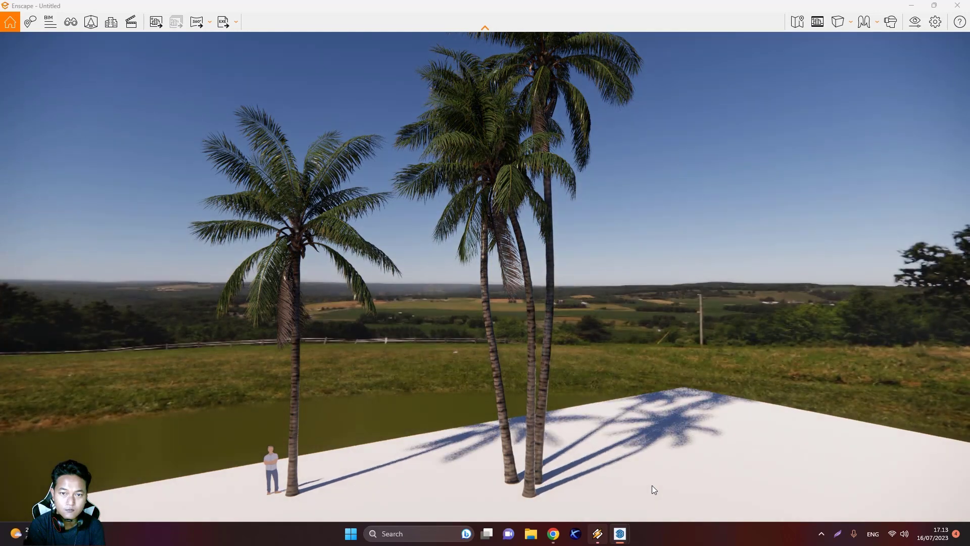
key(u)
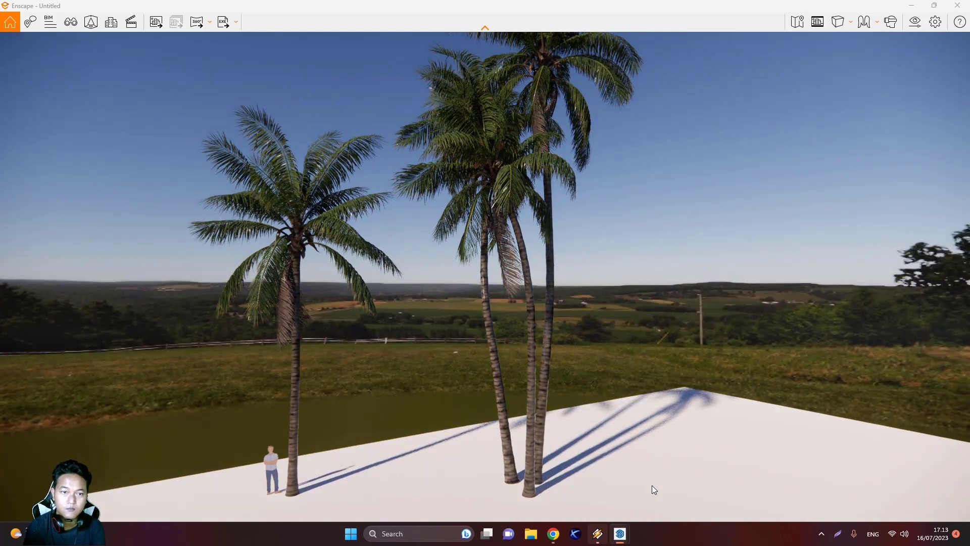
Step: Set the rendering quality to Ultra and raise the exposure slightly above 50%, keeping the palms in view, and close the visual settings
click(915, 22)
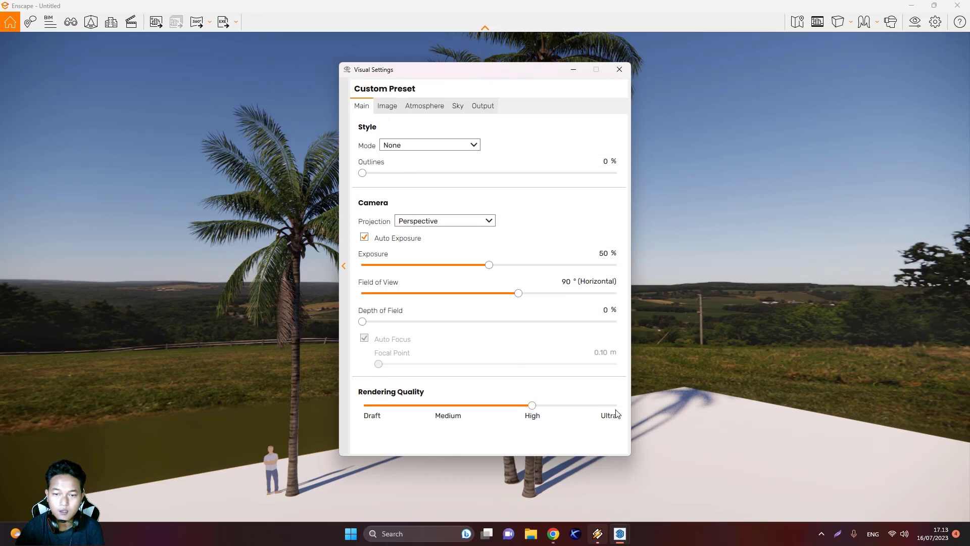
click(575, 406)
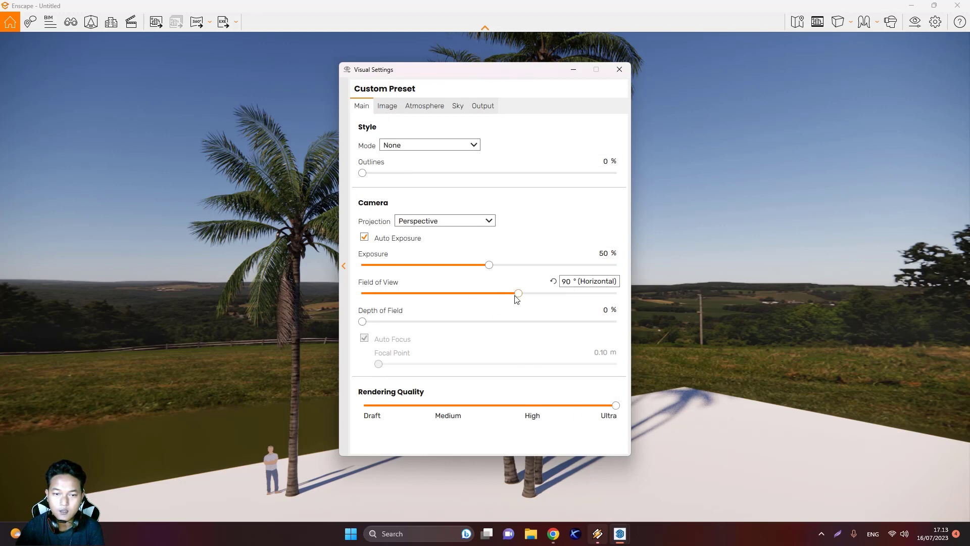
drag(491, 266, 526, 269)
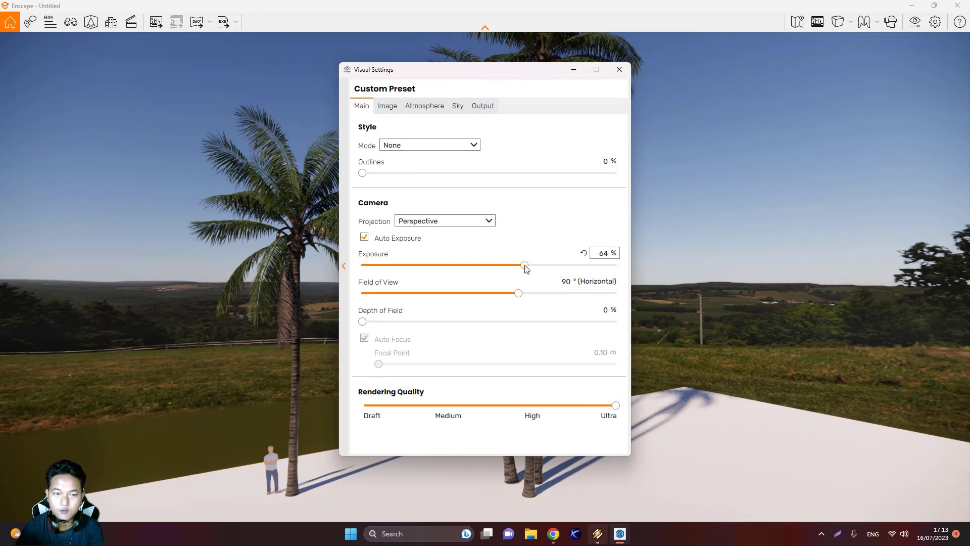
drag(518, 76, 804, 102)
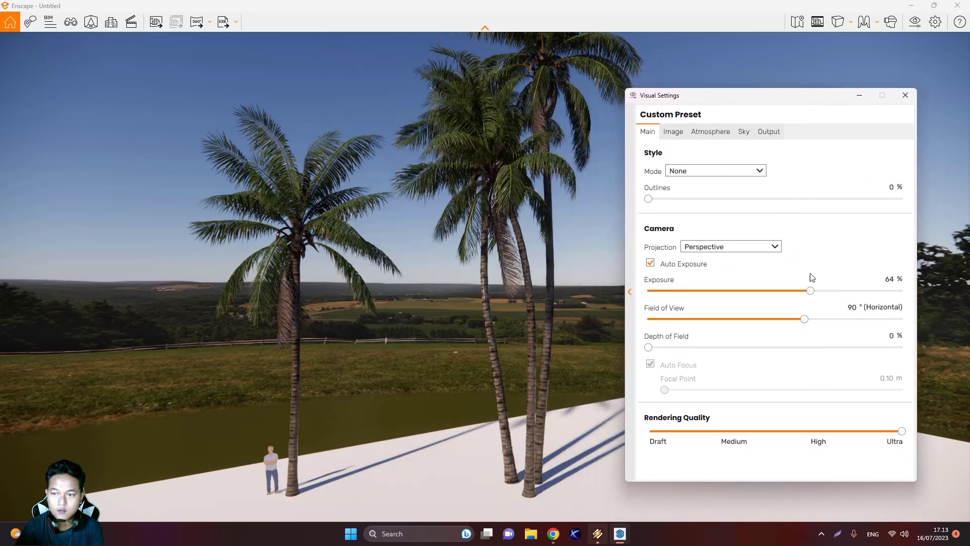
drag(810, 291, 784, 300)
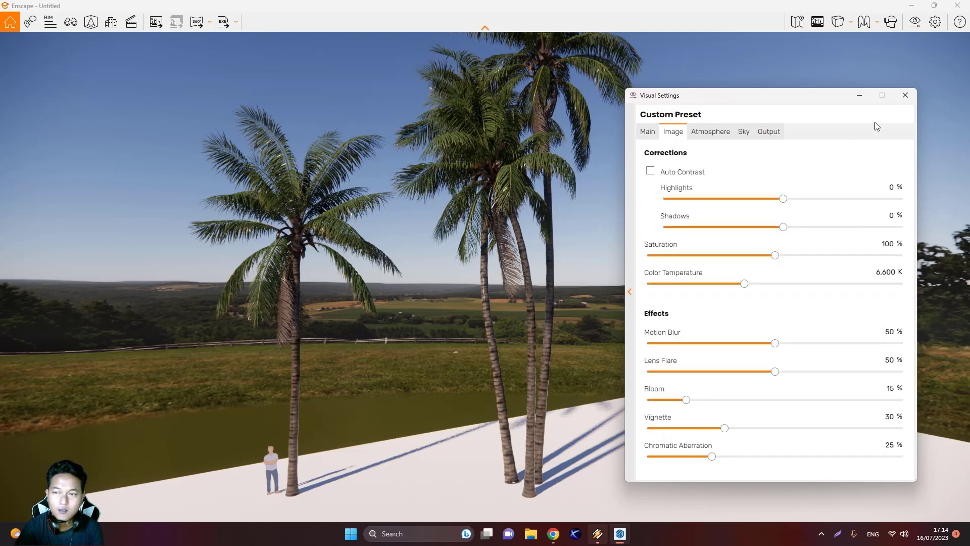
click(905, 95)
Step: Move around the palms in the render to examine their fronds, trunks and shadows against the forest horizon
key(s)
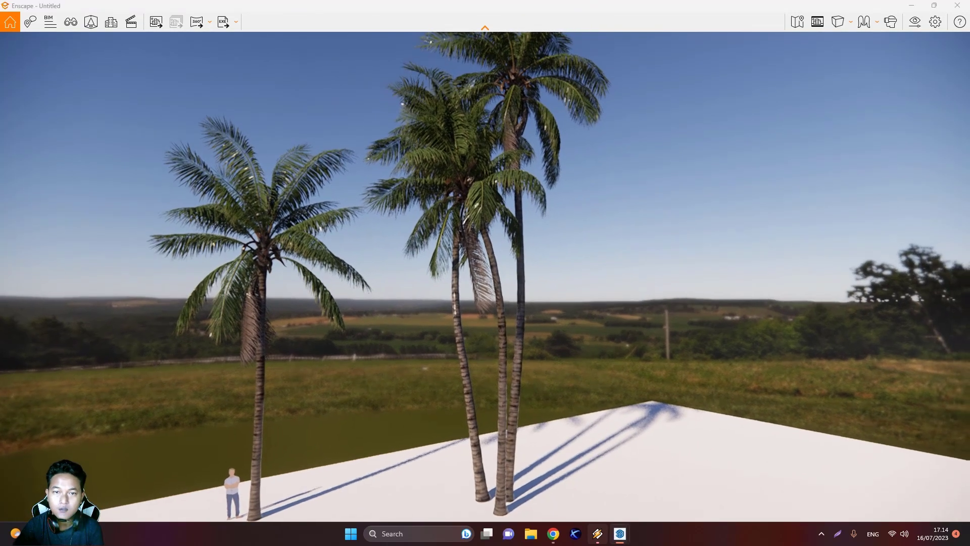
key(q)
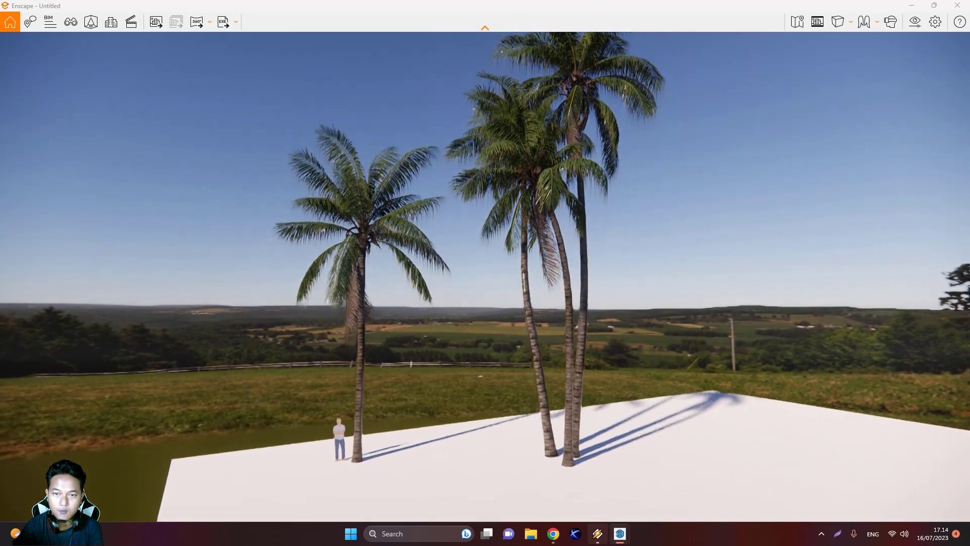
key(e)
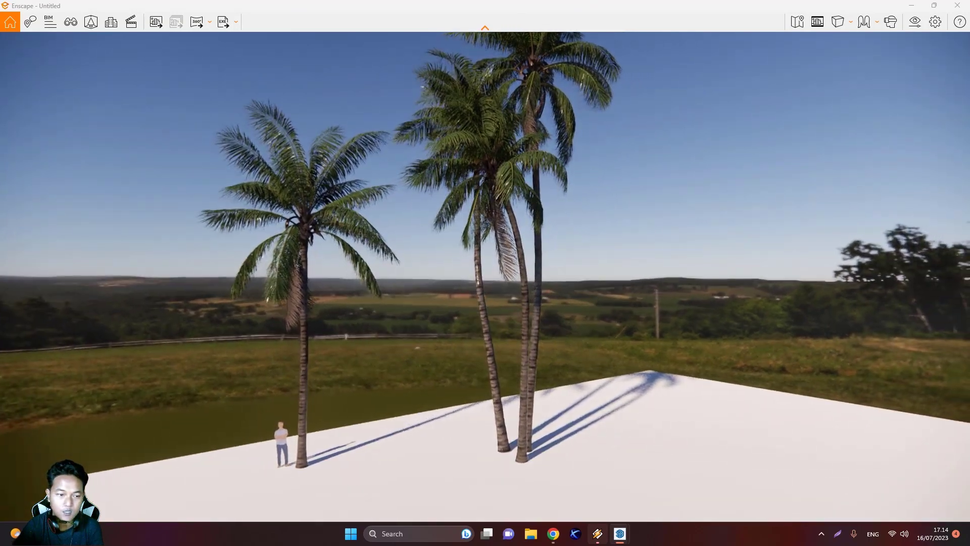
key(e)
key(w)
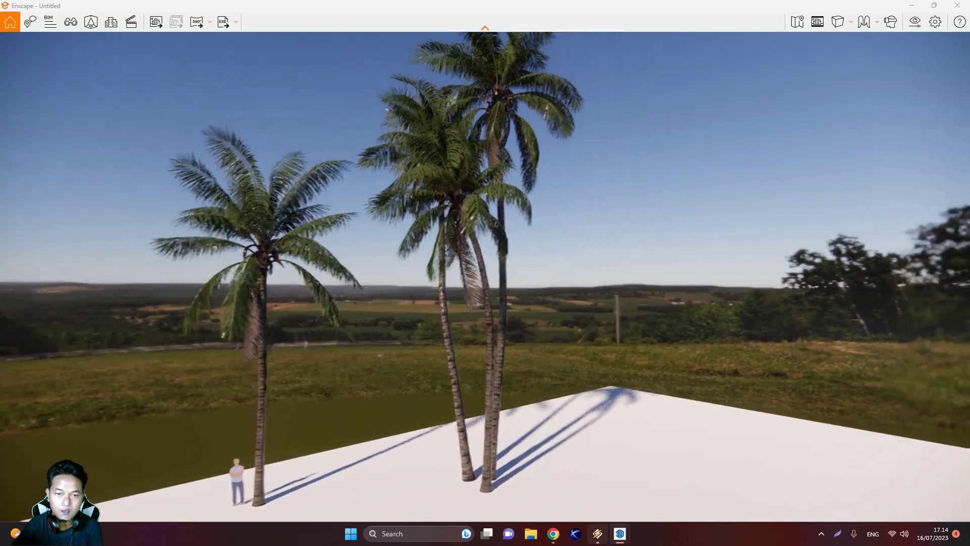
key(a)
key(q)
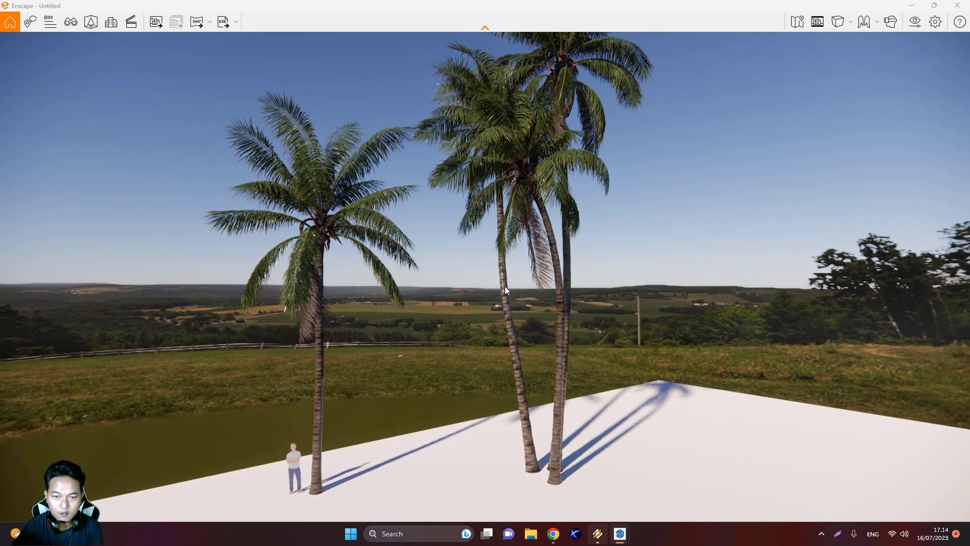
Step: Shrink the render window and move it clear of the SketchUp palms, and sample a palm trunk's material into the Enscape Material Editor
click(934, 6)
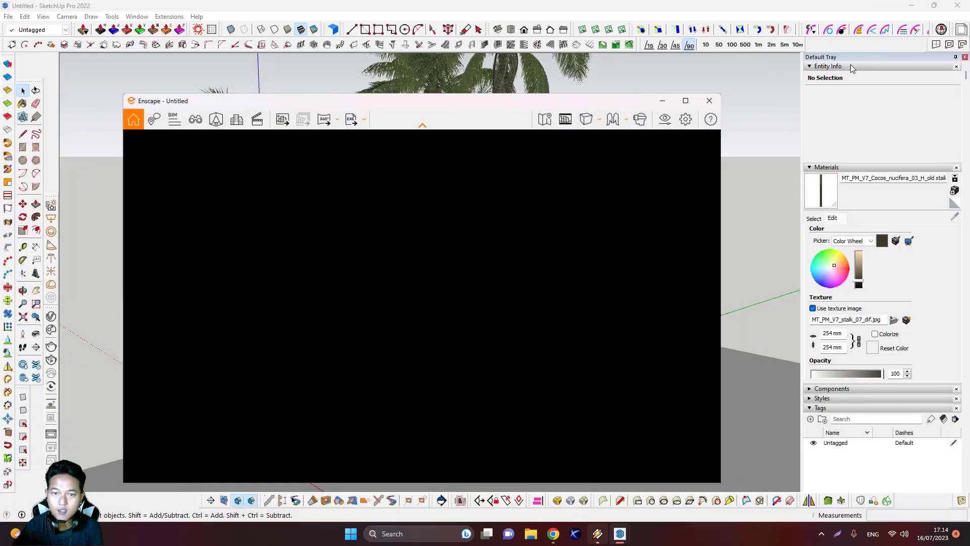
drag(519, 104, 569, 299)
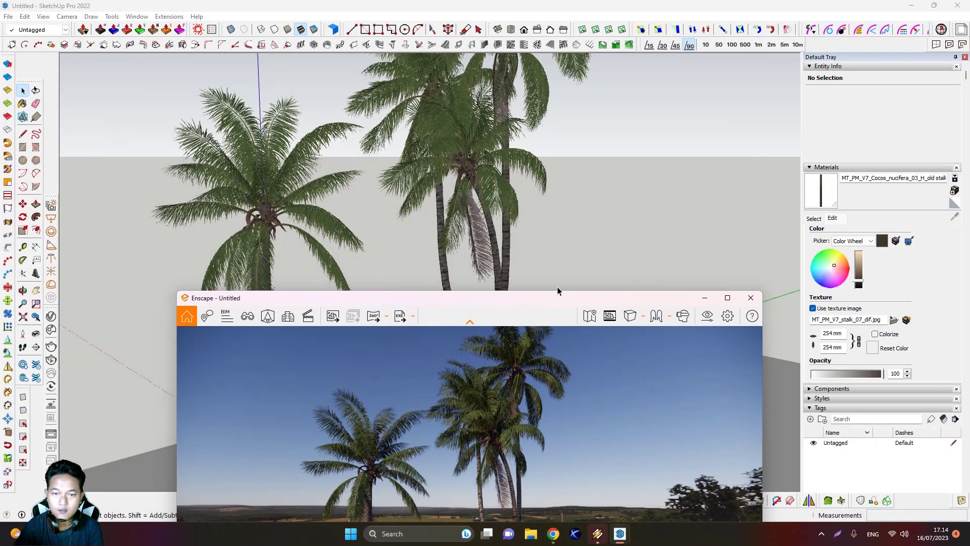
scroll(497, 253, up, 3)
click(499, 245)
key(b)
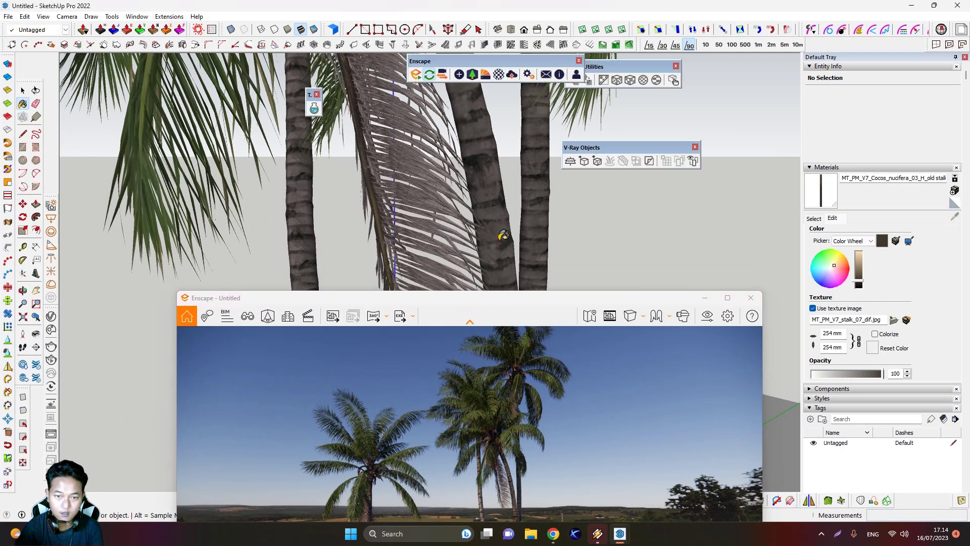
click(501, 75)
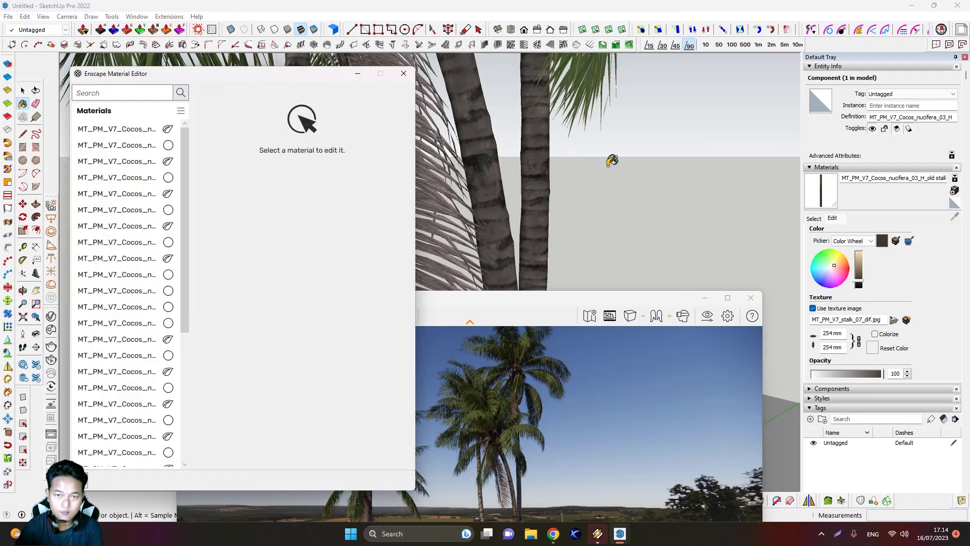
click(611, 172)
key(alt)
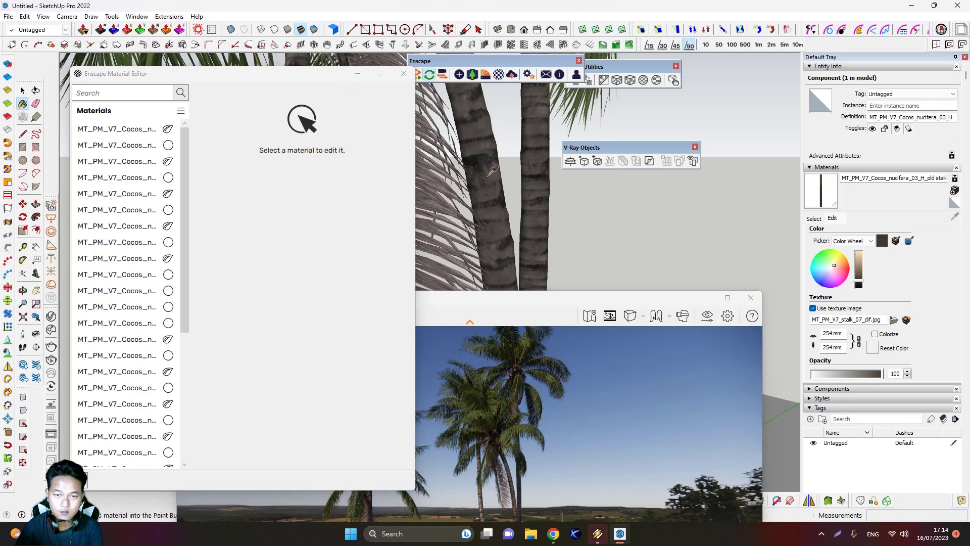
alt+click(488, 176)
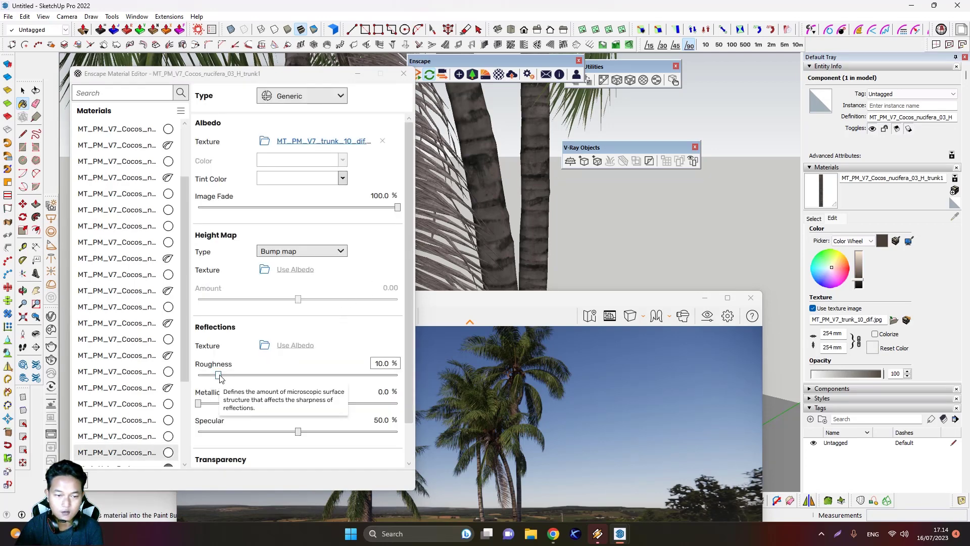
Step: Set the trunk material's roughness to 59.1% and check the palms in the full-screen render from several viewpoints
drag(219, 375, 223, 375)
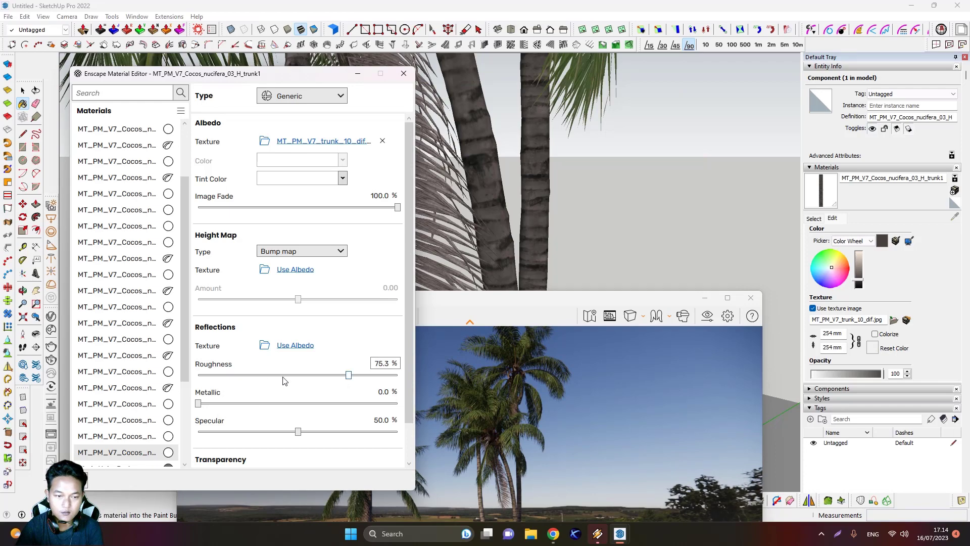
drag(349, 378, 317, 378)
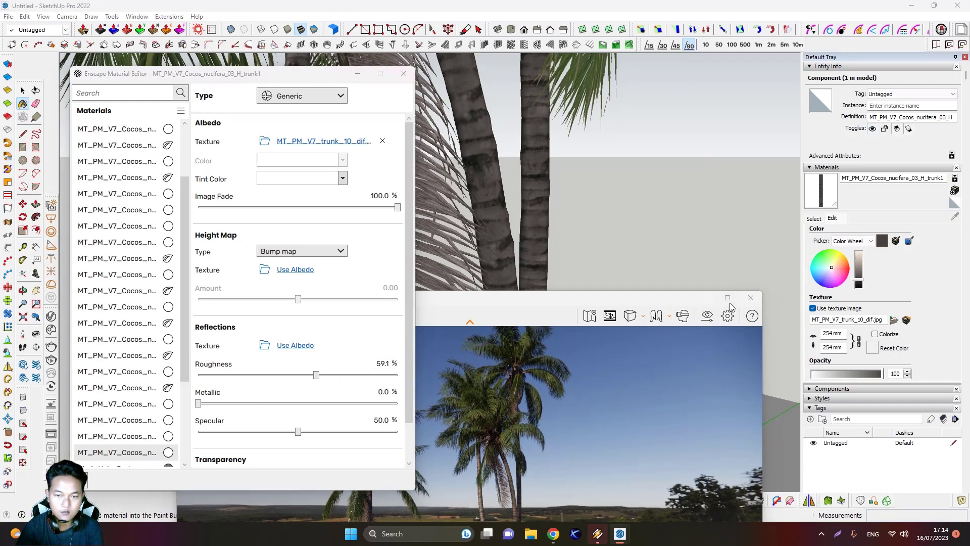
click(721, 298)
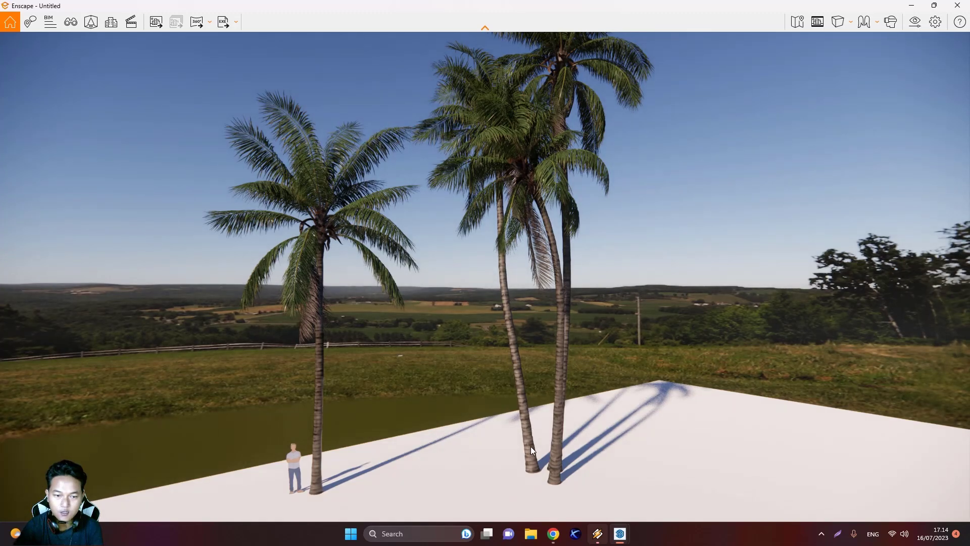
mouse_move(546, 361)
mouse_down()
mouse_move(568, 367)
mouse_move(588, 356)
mouse_move(574, 342)
mouse_move(560, 373)
mouse_up()
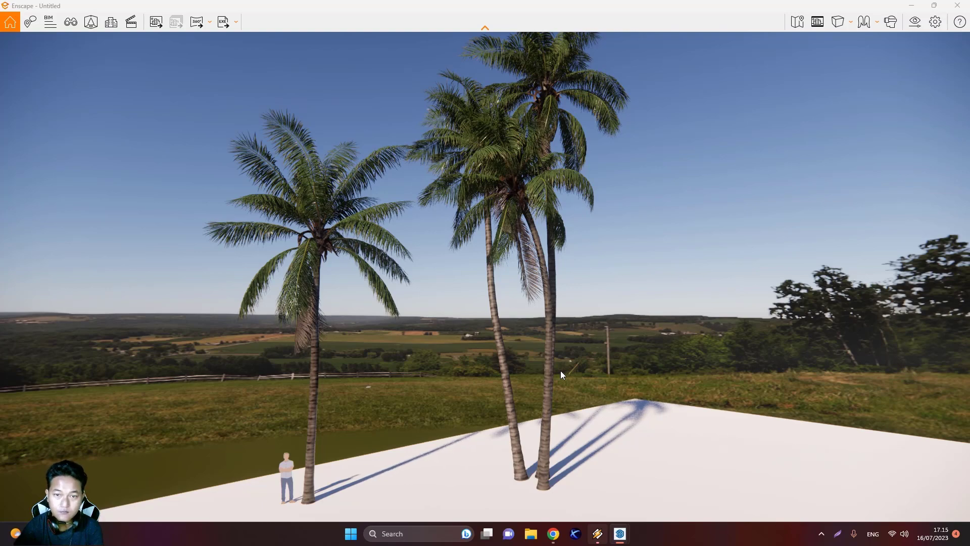
drag(561, 374, 682, 264)
key(w)
key(a)
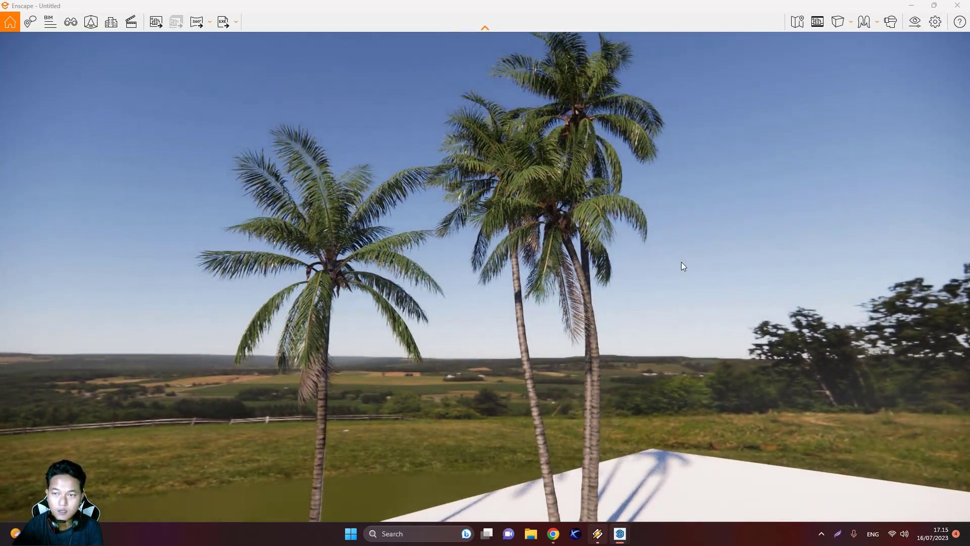
Step: Return to the SketchUp model, close the Enscape Material Editor and frame the palms with the Select tool active
click(935, 6)
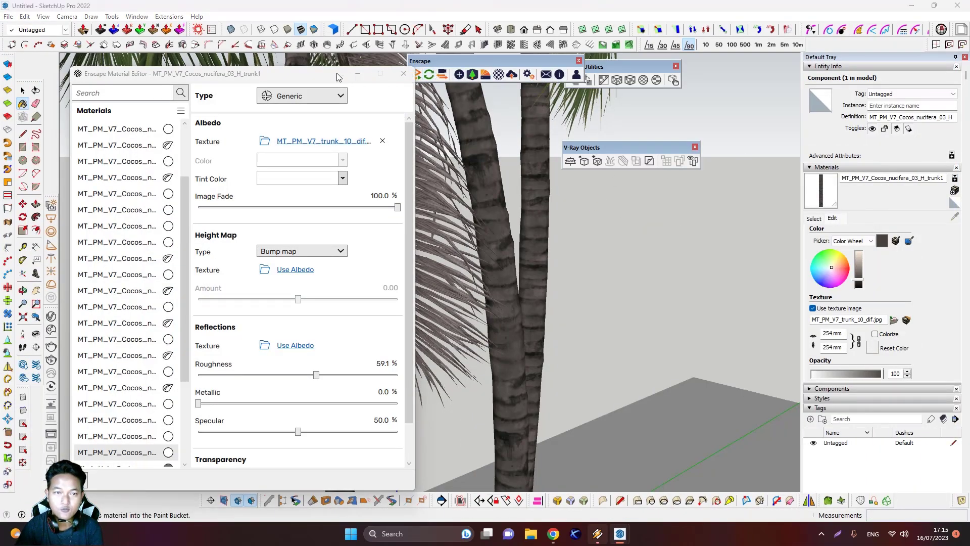
click(403, 74)
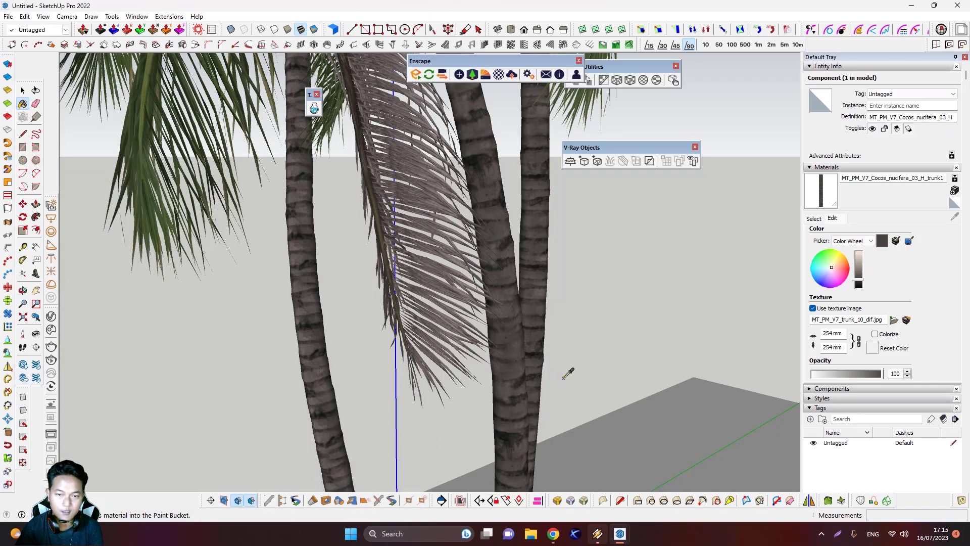
scroll(639, 283, down, 2)
key(space)
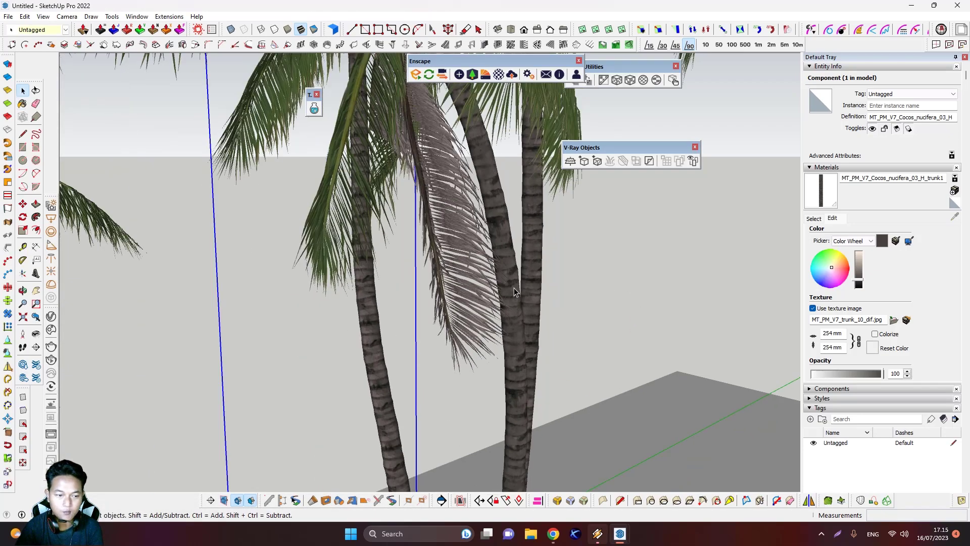
scroll(510, 288, down, 3)
scroll(504, 283, up, 1)
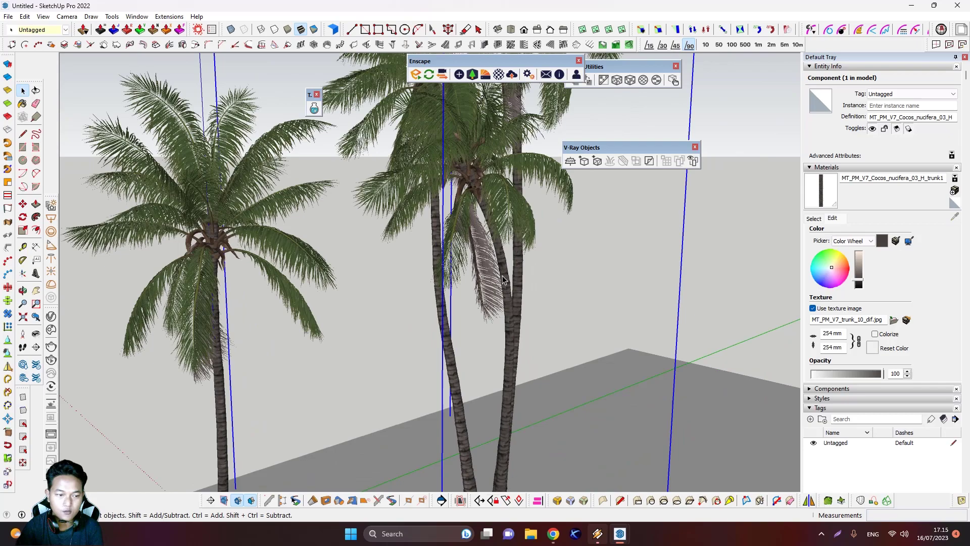
scroll(515, 293, down, 4)
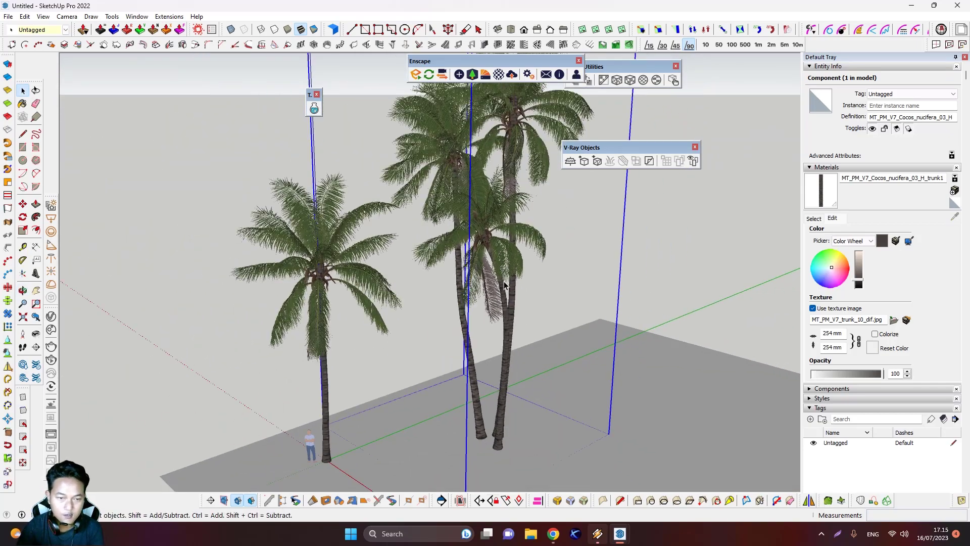
scroll(504, 285, up, 4)
scroll(501, 294, down, 4)
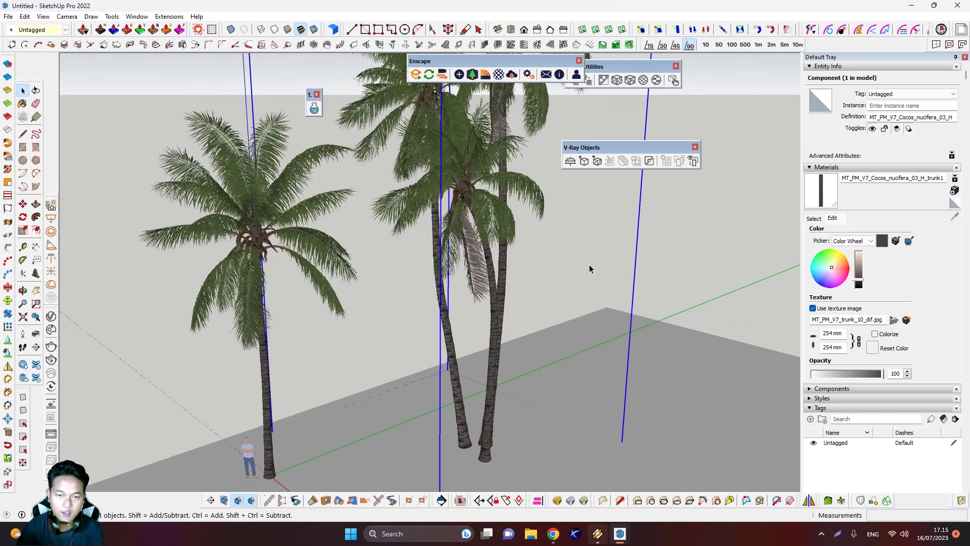
click(633, 275)
right_click(503, 266)
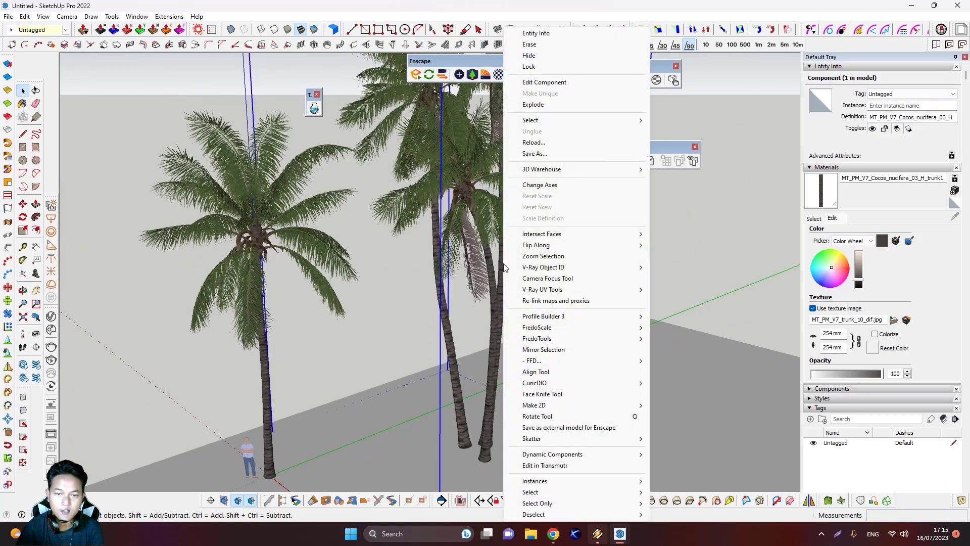
click(538, 185)
key(Escape)
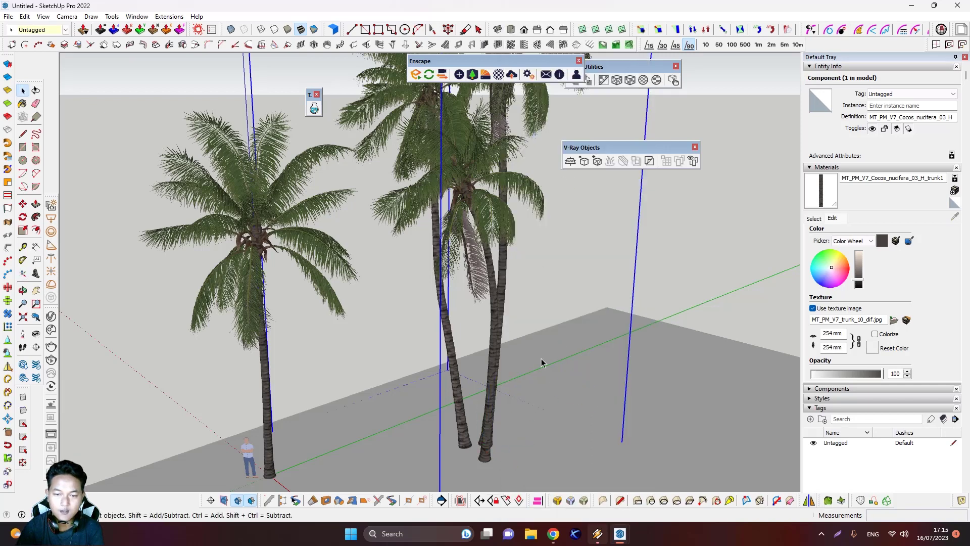
Step: Start saving the multi-trunk palm component as a separate SketchUp file and browse to D:\3D OBJECK\VOL 7\VOL 7
right_click(497, 306)
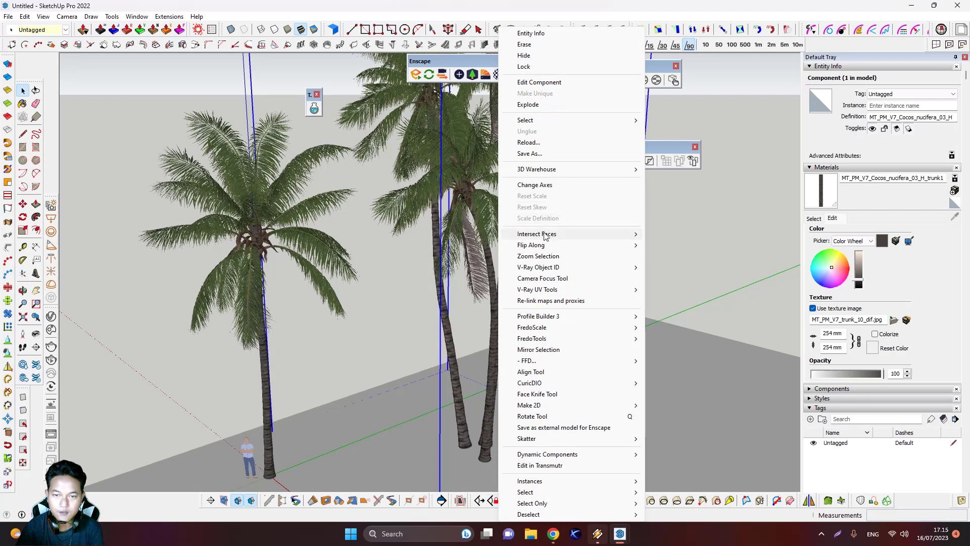
click(535, 153)
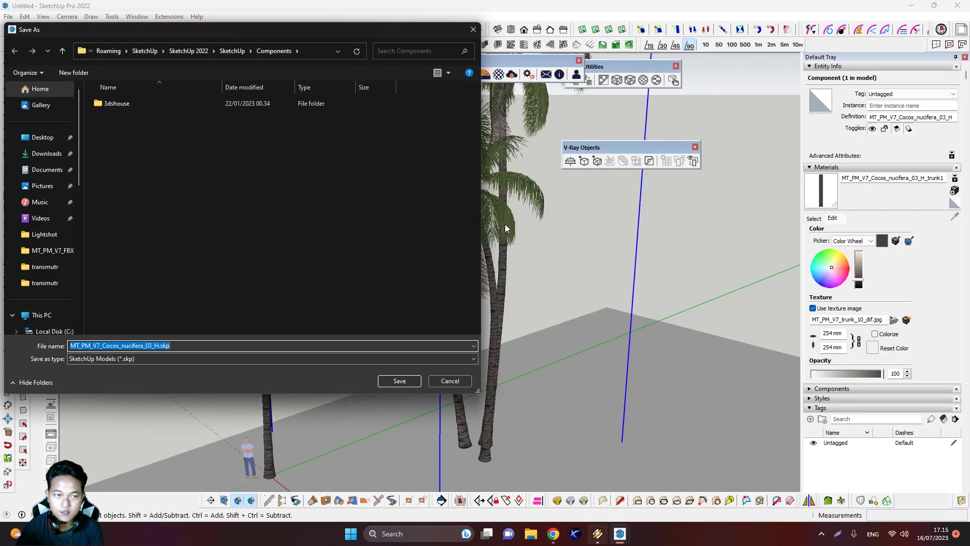
scroll(55, 233, down, 2)
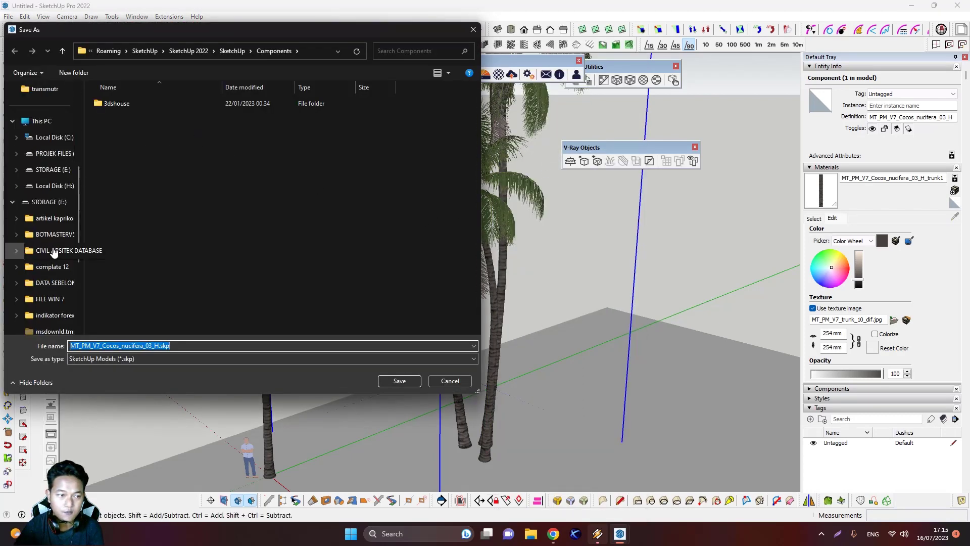
click(53, 250)
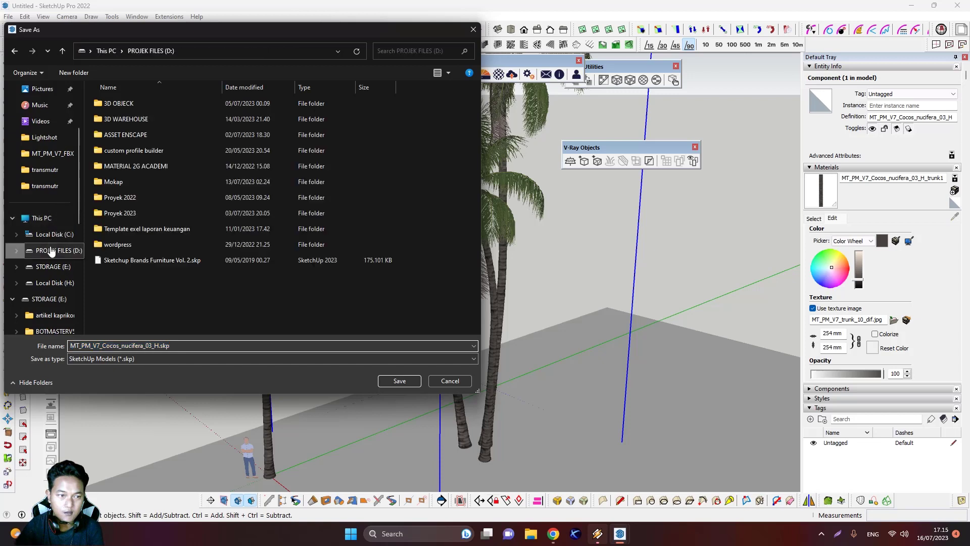
click(127, 109)
double_click(128, 109)
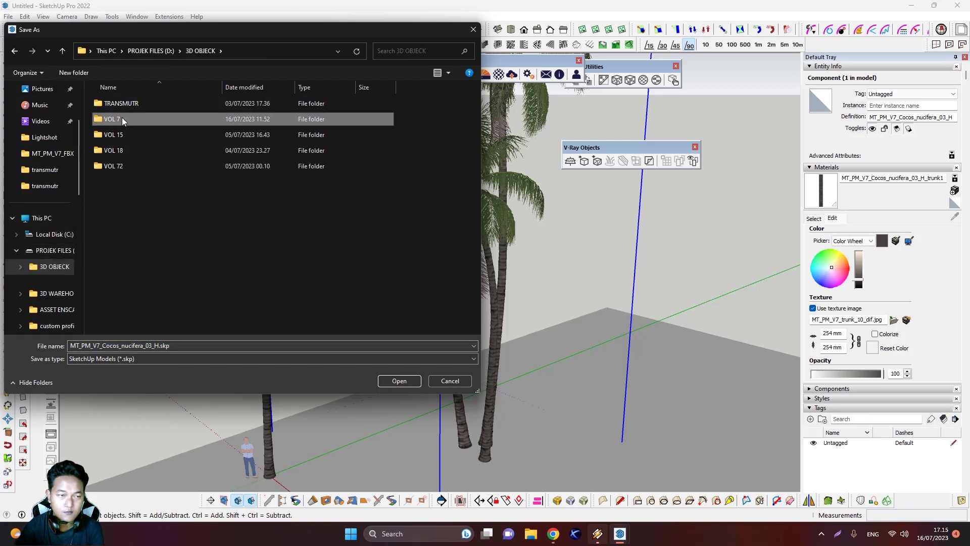
double_click(127, 120)
double_click(125, 122)
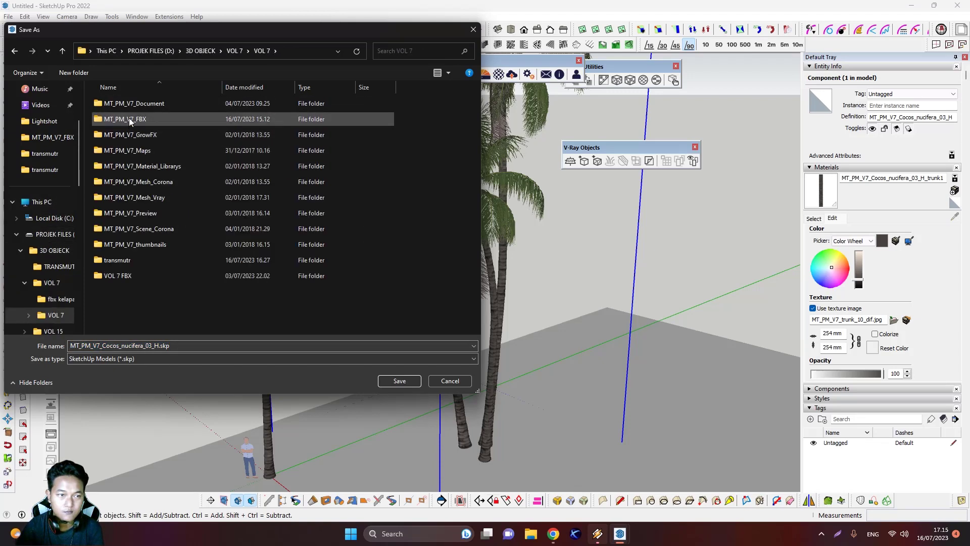
Step: Save the component as MT_PM_V7_Cocos_nucifera_03_H.skp in the MT_PM_V7_FBX\transmutr folder, replacing the existing file
double_click(117, 260)
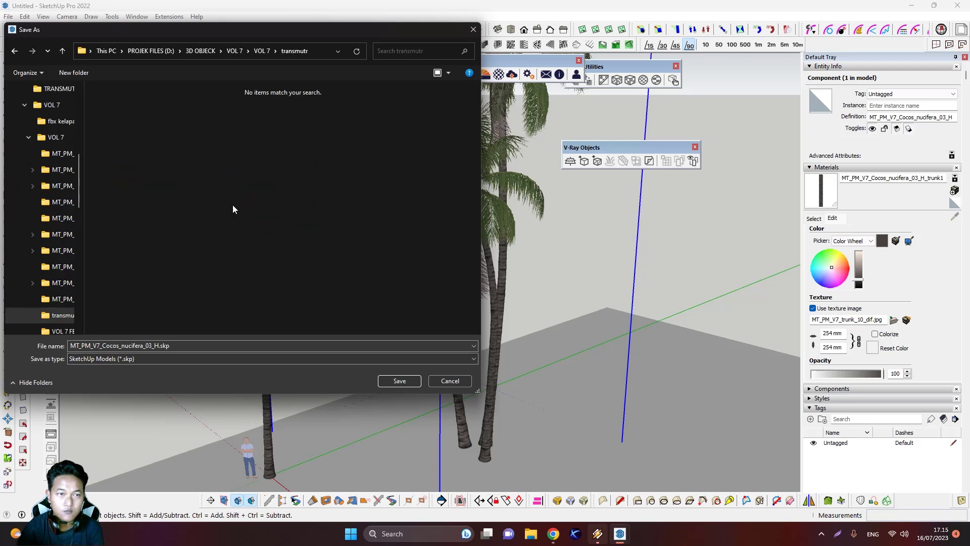
click(262, 52)
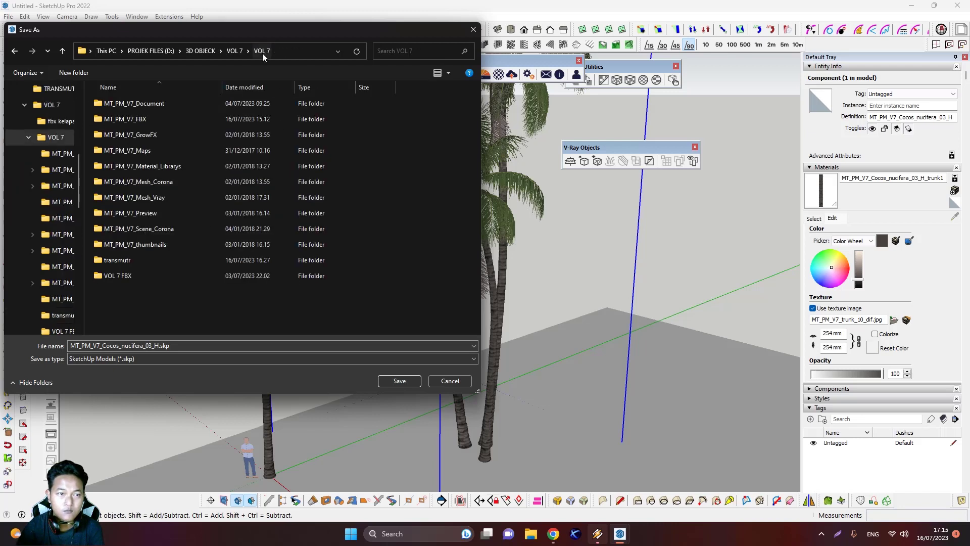
double_click(150, 121)
double_click(118, 104)
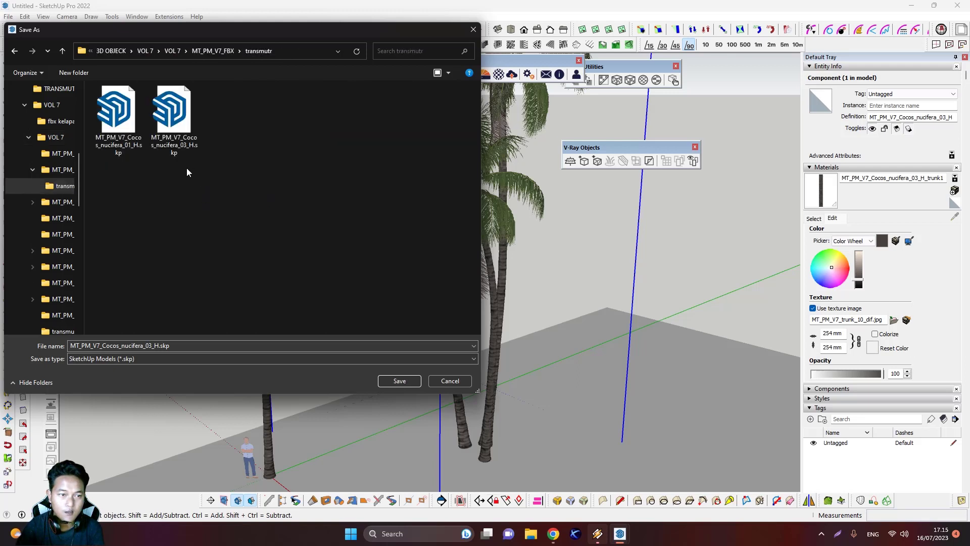
click(395, 380)
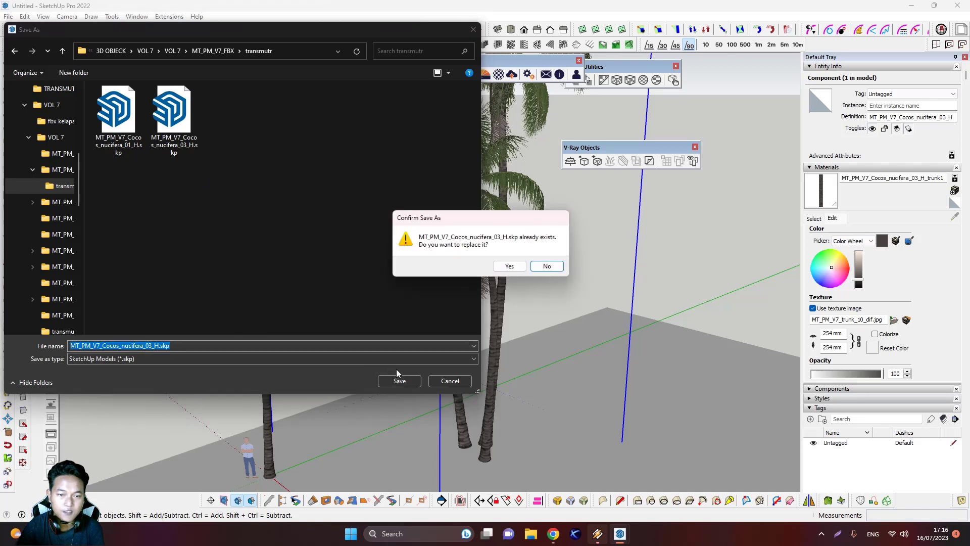
click(509, 266)
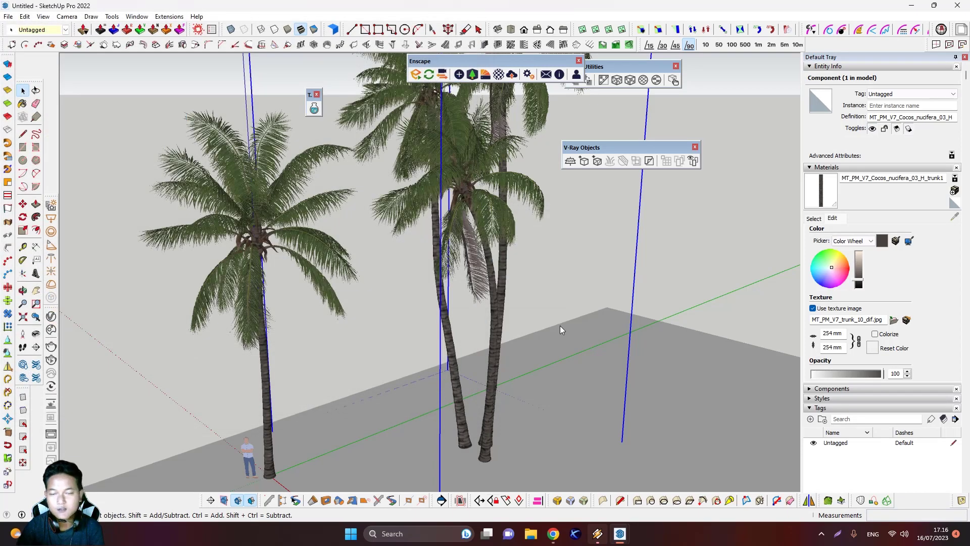
Step: Save the single-trunk palm component as MT_PM_V7_Cocos_nucifera_01_H.skp in the same transmutr folder, replacing the existing file
click(705, 283)
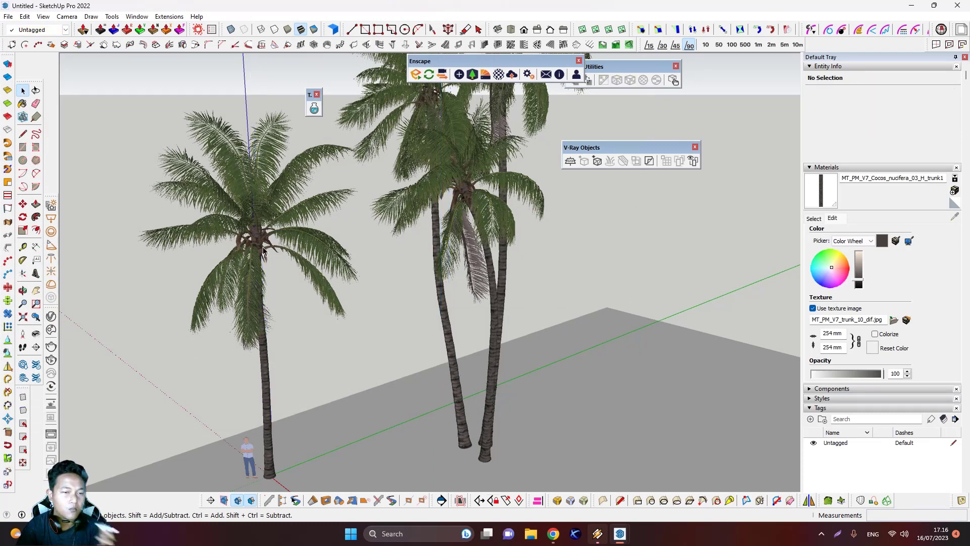
right_click(263, 249)
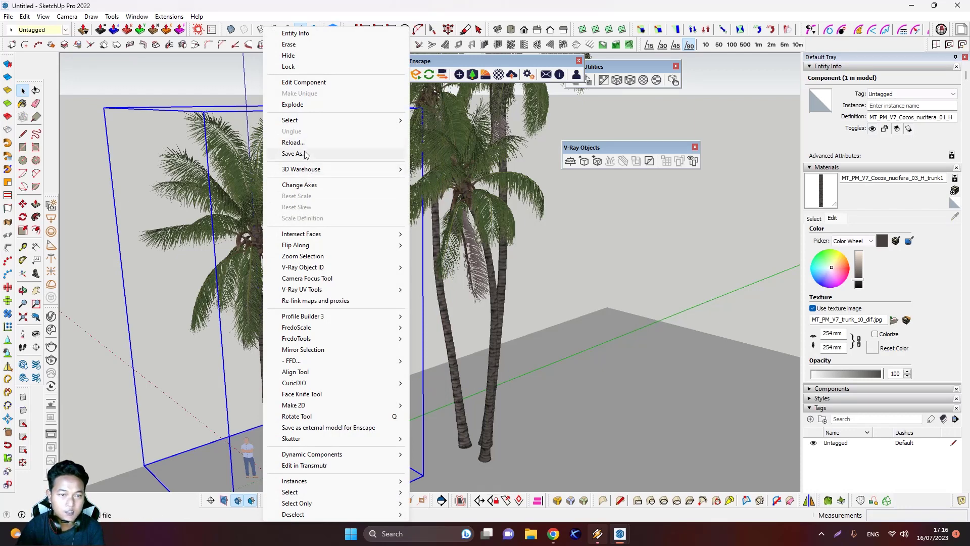
click(93, 204)
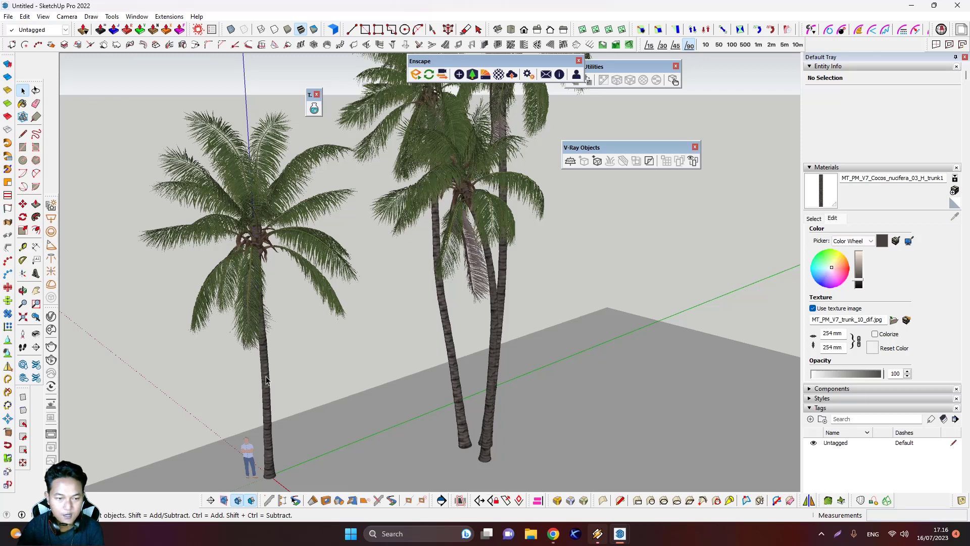
right_click(251, 309)
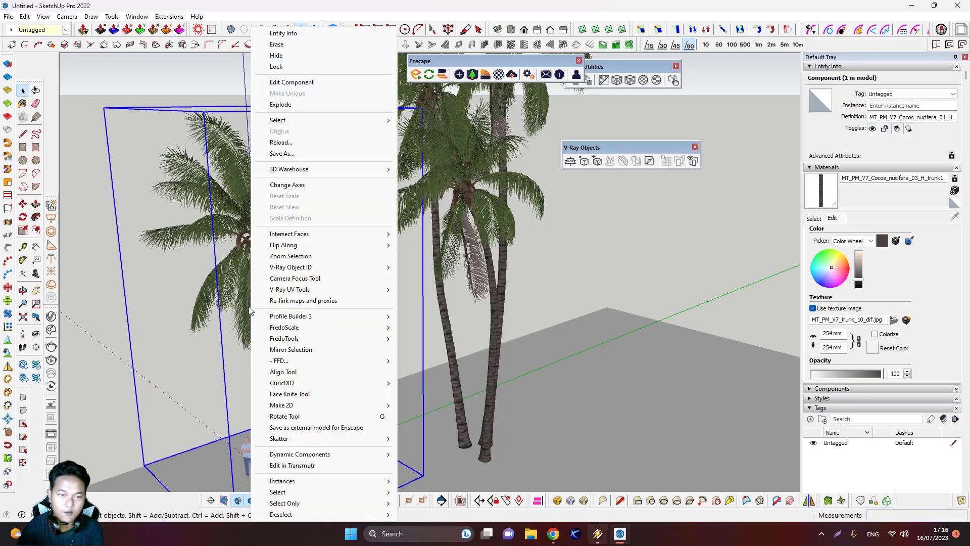
key(ctrl+s)
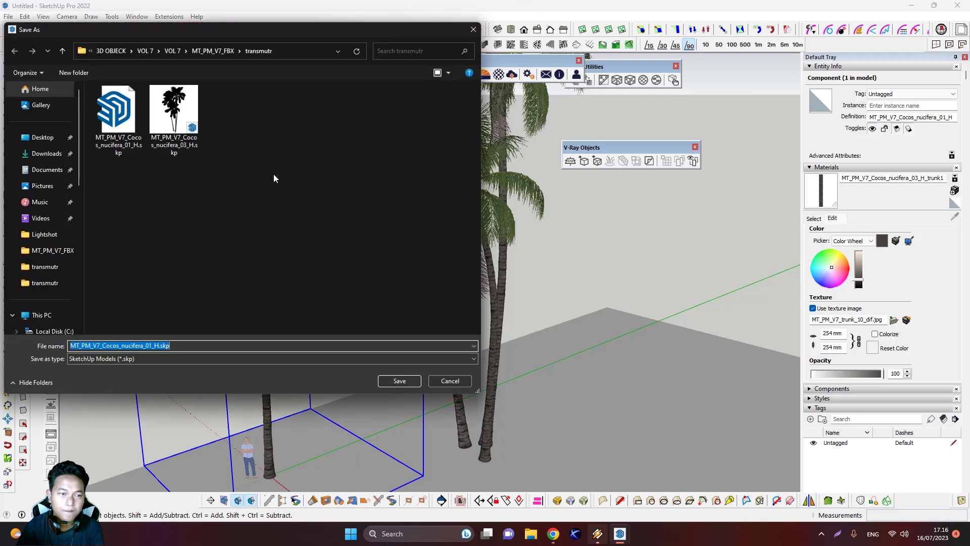
click(381, 376)
click(505, 268)
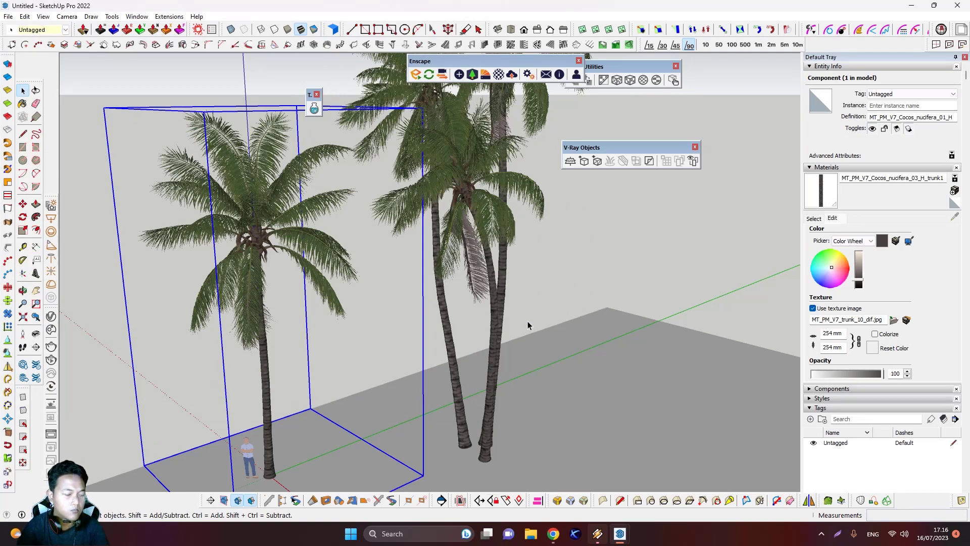
Step: Clear the palm selection and rearrange the floating Enscape, V-Ray Objects and V-Ray Utilities toolbars so none overlap
scroll(379, 334, down, 3)
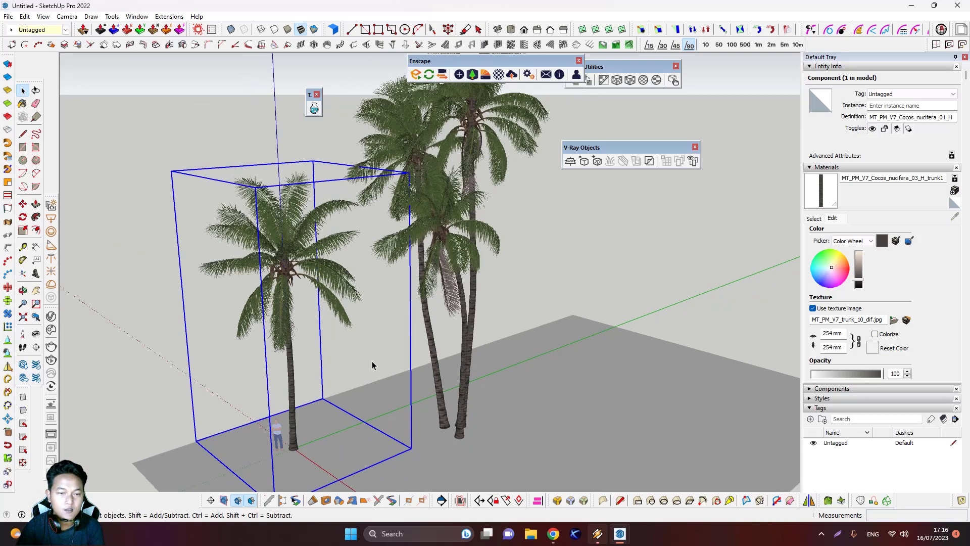
scroll(454, 379, down, 3)
mouse_move(453, 380)
middle_down()
mouse_move(514, 379)
mouse_move(454, 380)
middle_up()
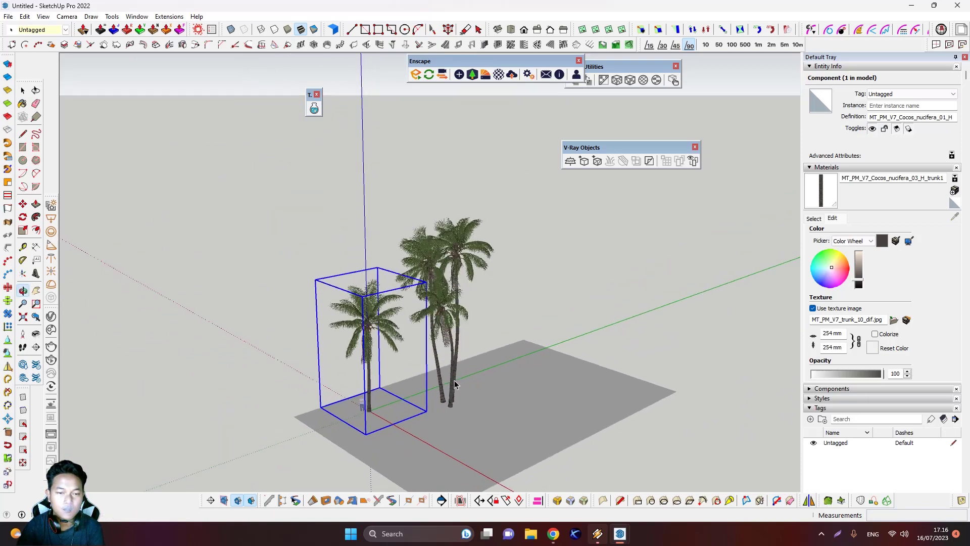
click(499, 331)
scroll(475, 341, up, 4)
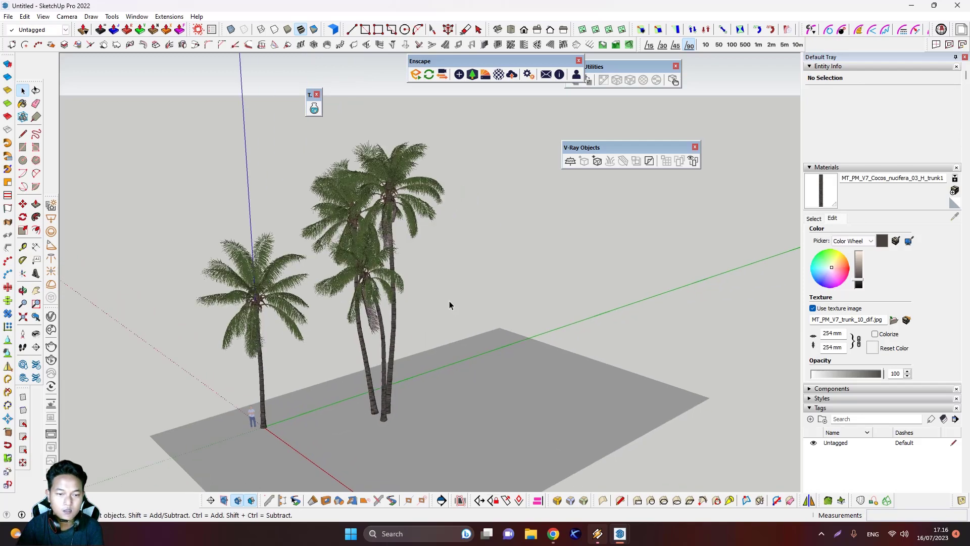
scroll(440, 293, up, 5)
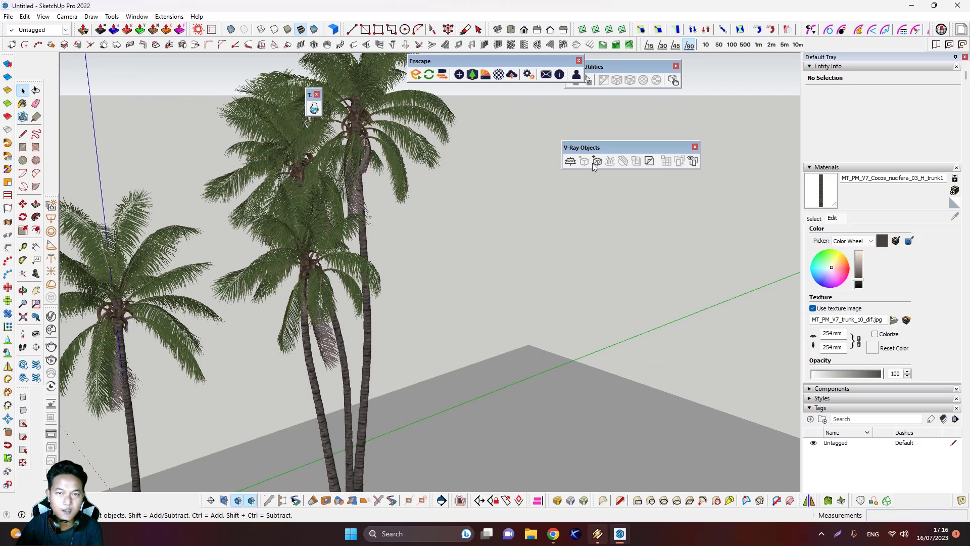
drag(521, 61, 476, 89)
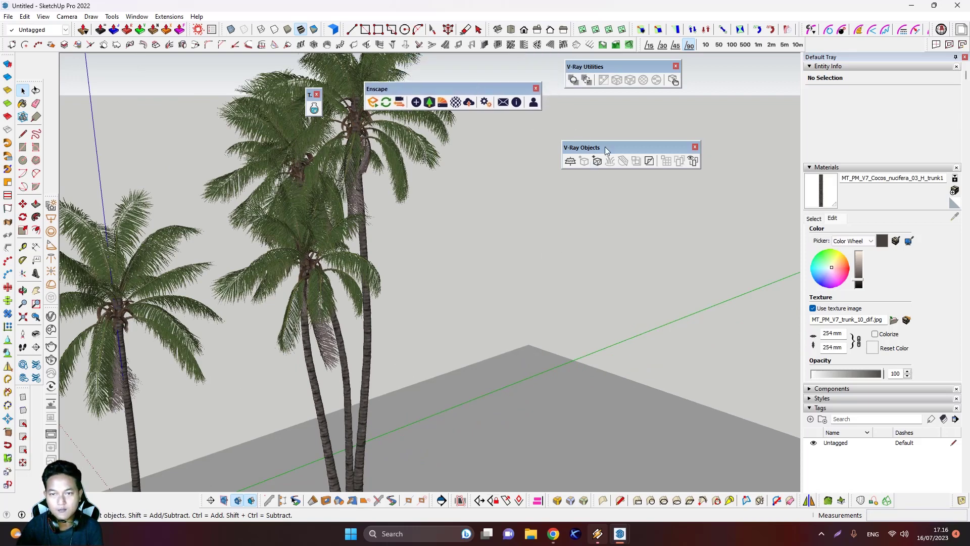
drag(615, 147, 635, 104)
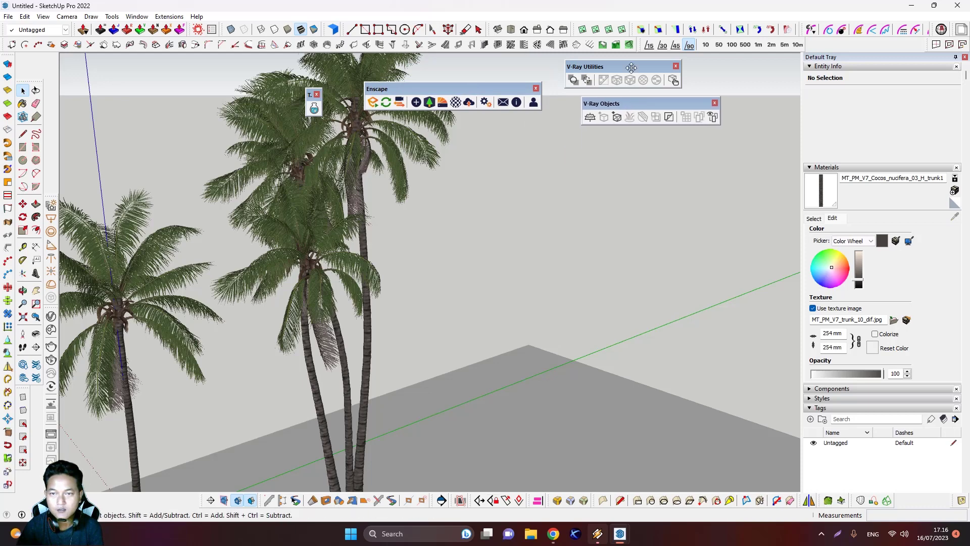
drag(632, 68, 706, 153)
drag(651, 103, 697, 89)
drag(395, 89, 455, 90)
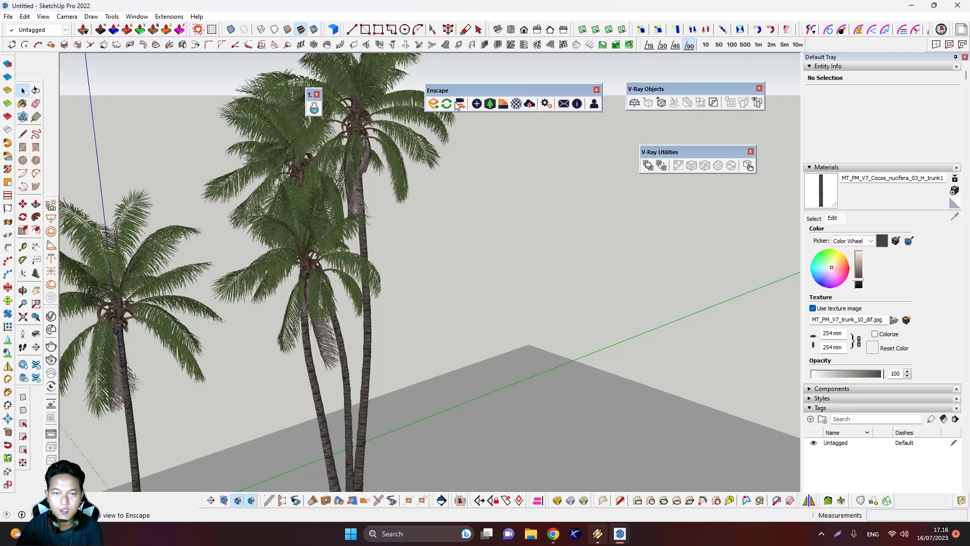
Step: Load MT_PM_V7_Cocos_nucifera_01_H.skp from VOL 7\VOL 7\MT_PM_V7_FBX\transmutr on drive D as an Enscape linked model
click(502, 103)
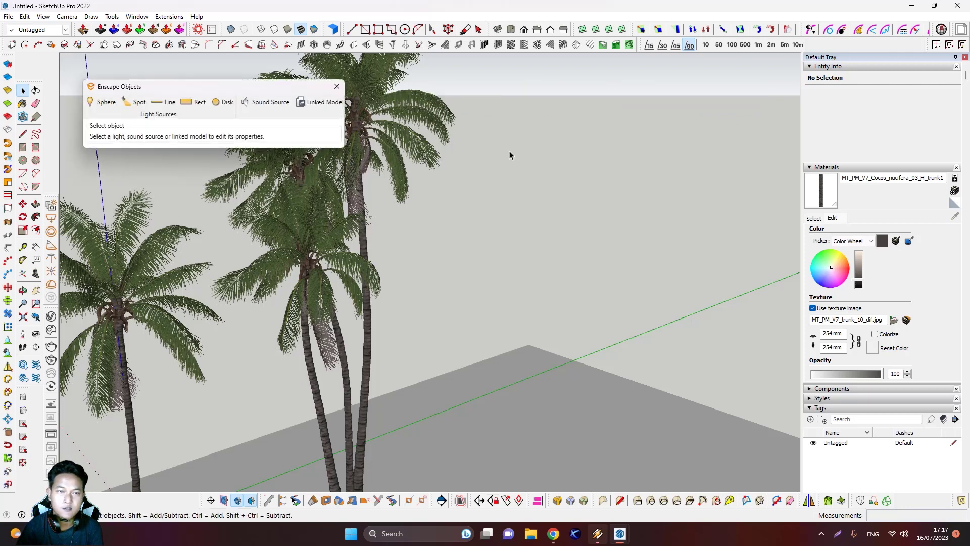
click(331, 103)
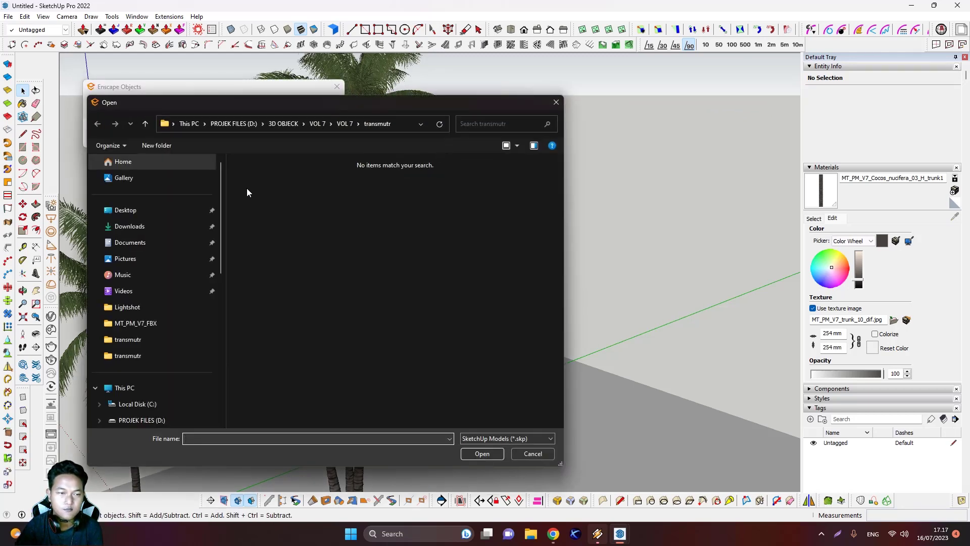
scroll(141, 314, down, 2)
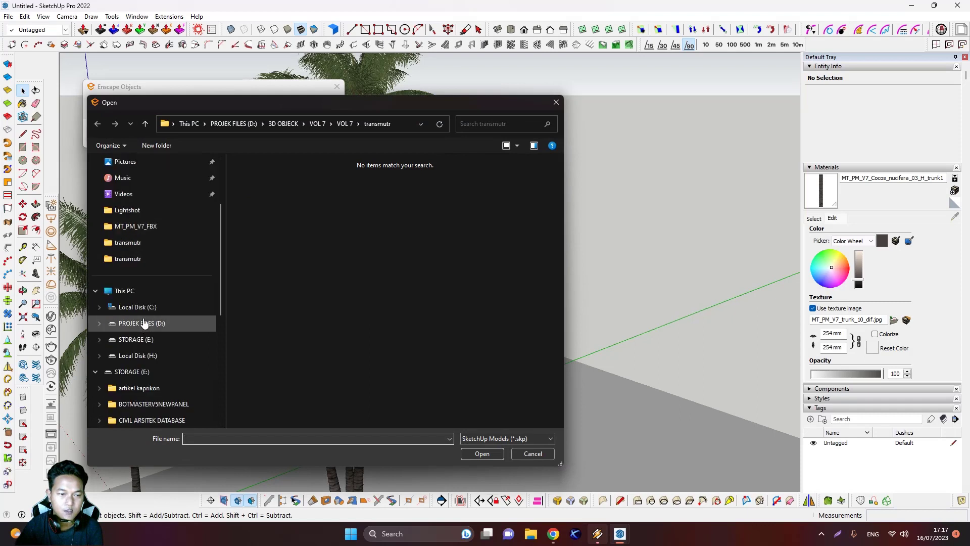
click(141, 326)
double_click(259, 180)
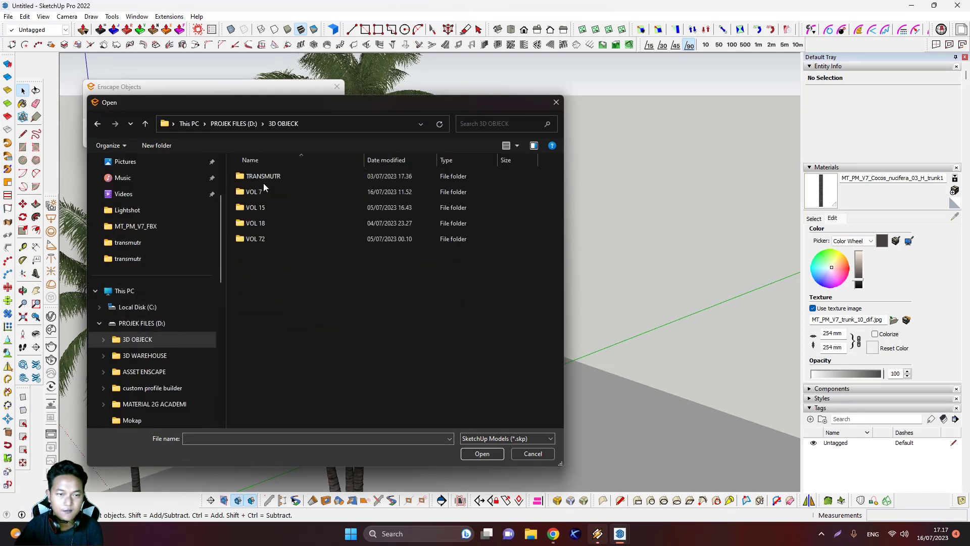
double_click(258, 194)
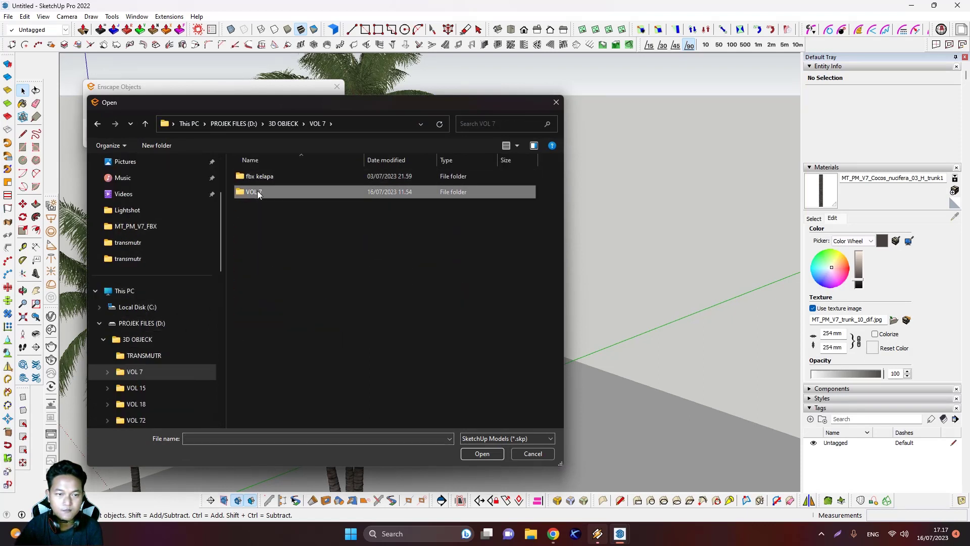
double_click(257, 191)
double_click(269, 193)
double_click(268, 177)
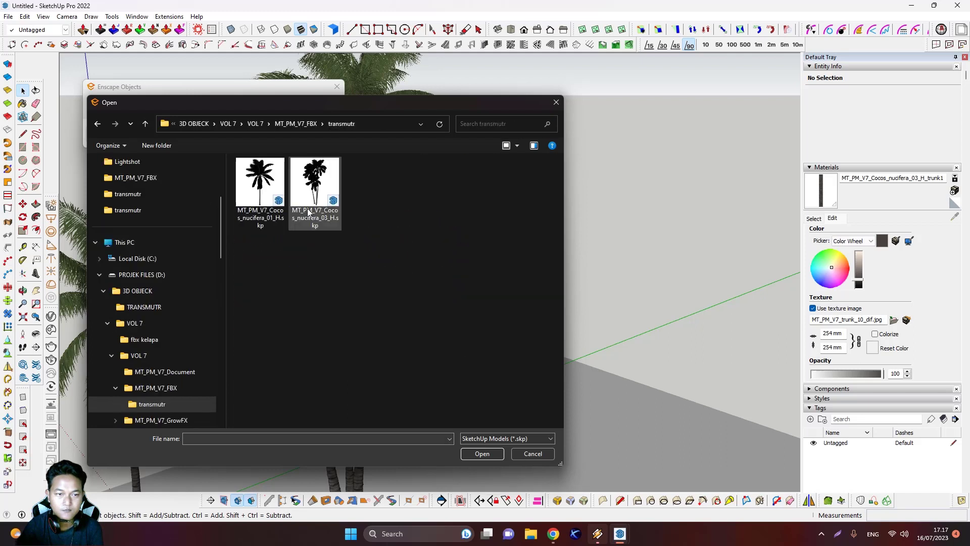
click(257, 194)
click(482, 453)
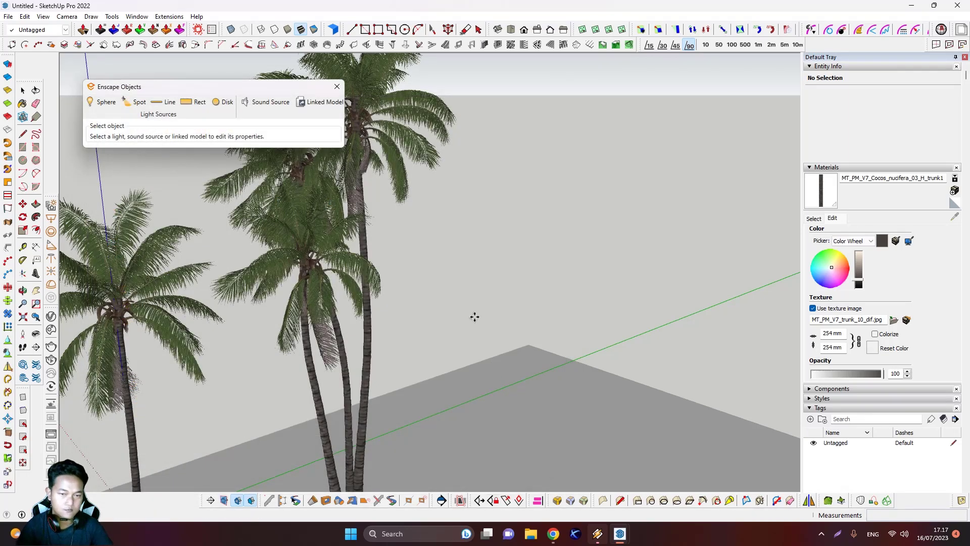
Step: Place the linked single-trunk palm on the ground plane beside the existing palm cluster and leave the placement tool
scroll(524, 437, down, 3)
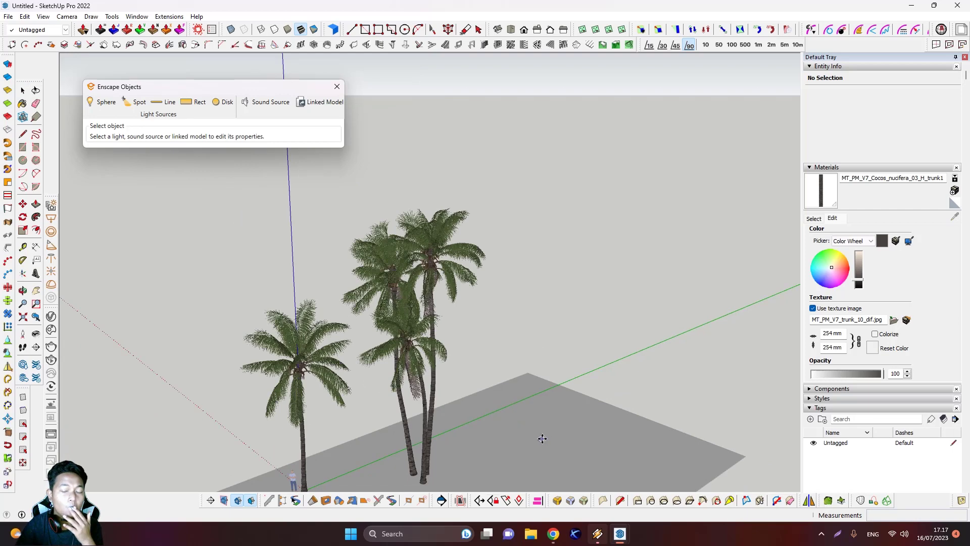
scroll(542, 438, down, 5)
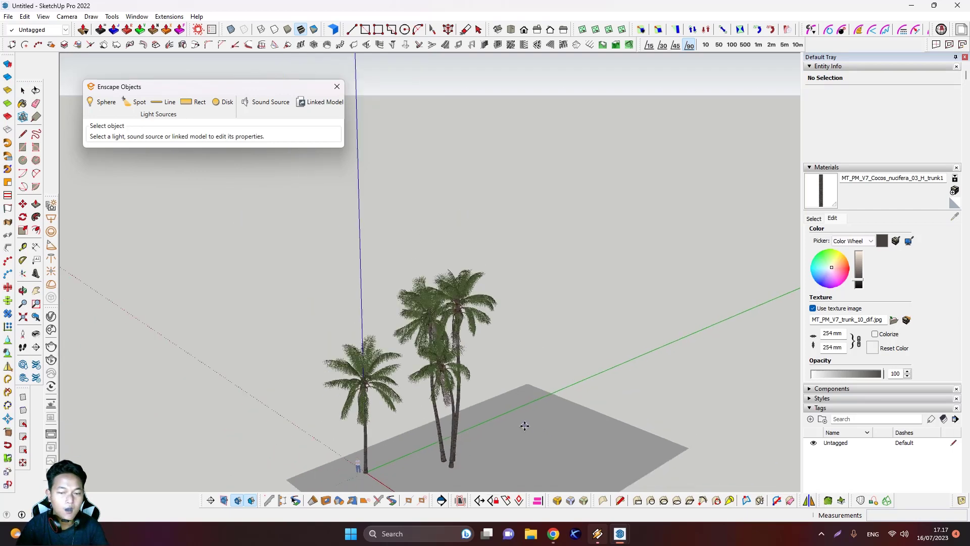
scroll(550, 442, up, 5)
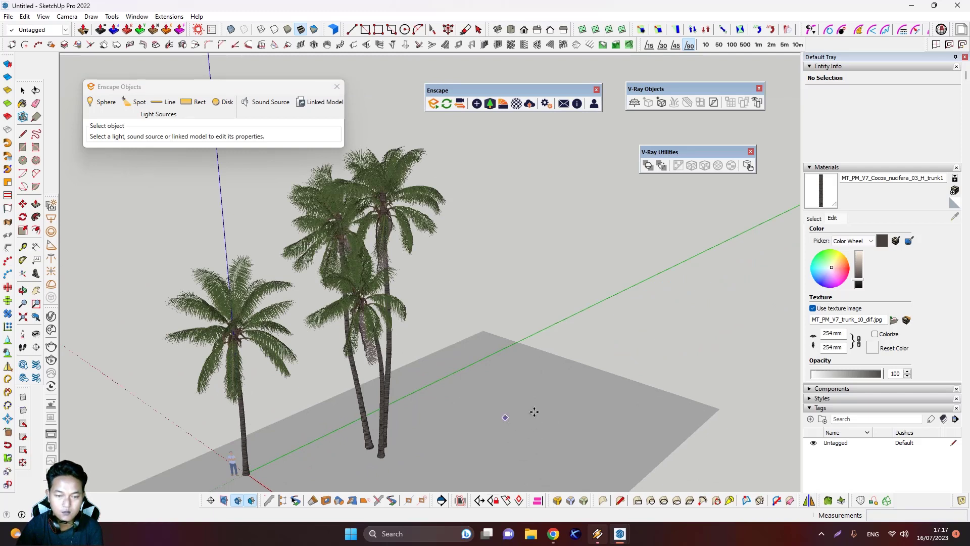
scroll(534, 411, down, 1)
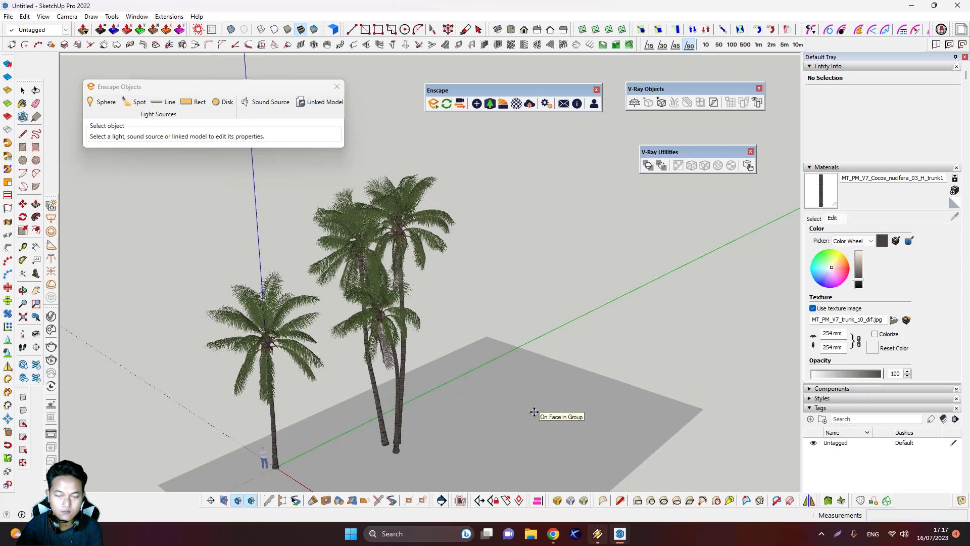
key(space)
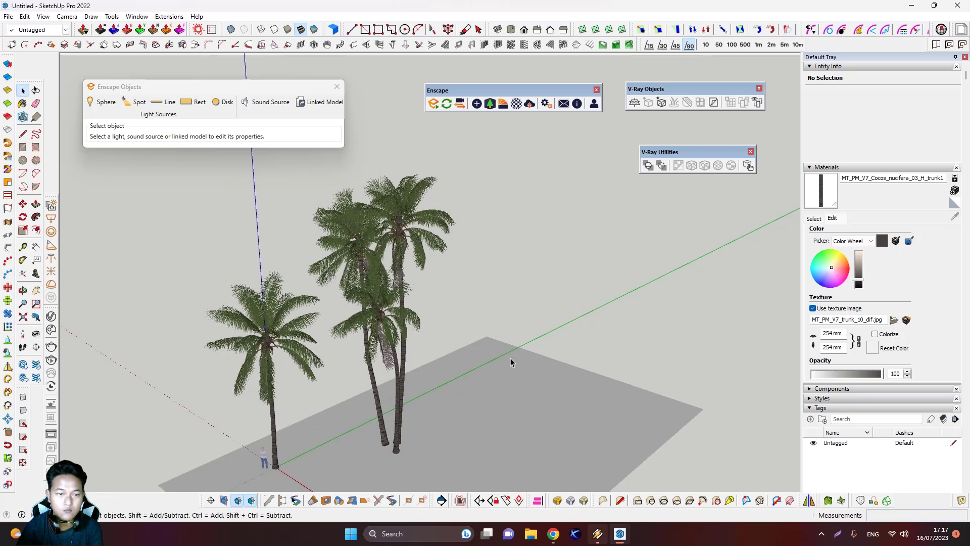
Step: Check the scene with the placed linked palm in the Enscape render window, then minimize that window
click(504, 407)
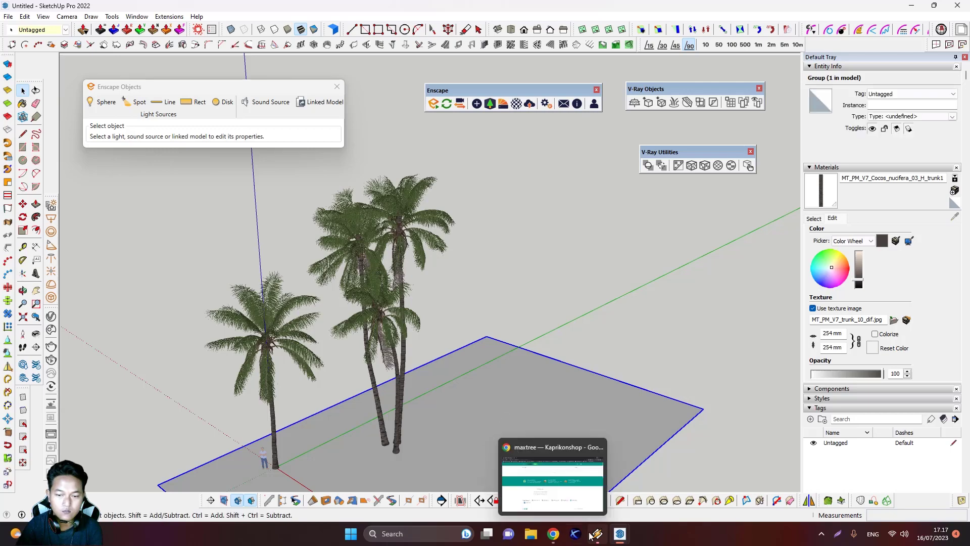
mouse_move(618, 539)
click(650, 484)
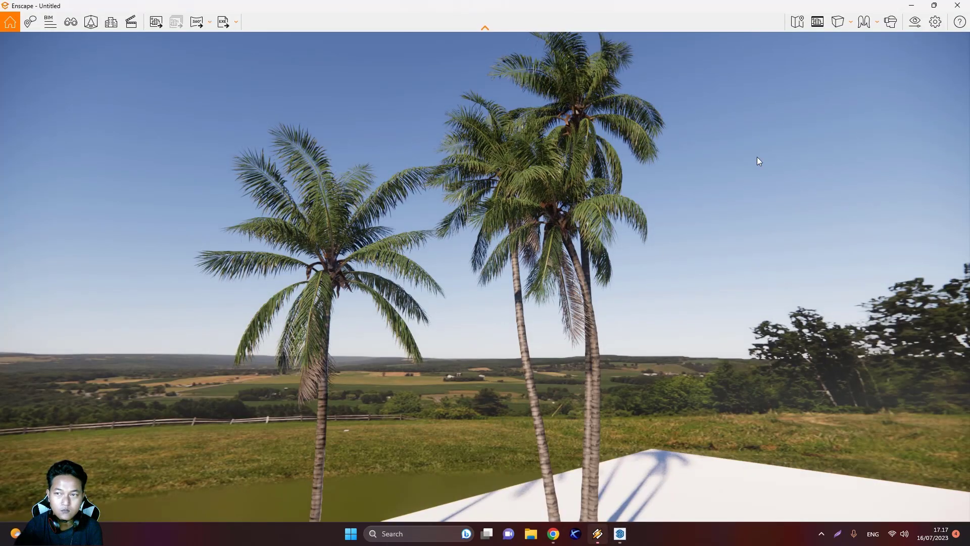
click(934, 6)
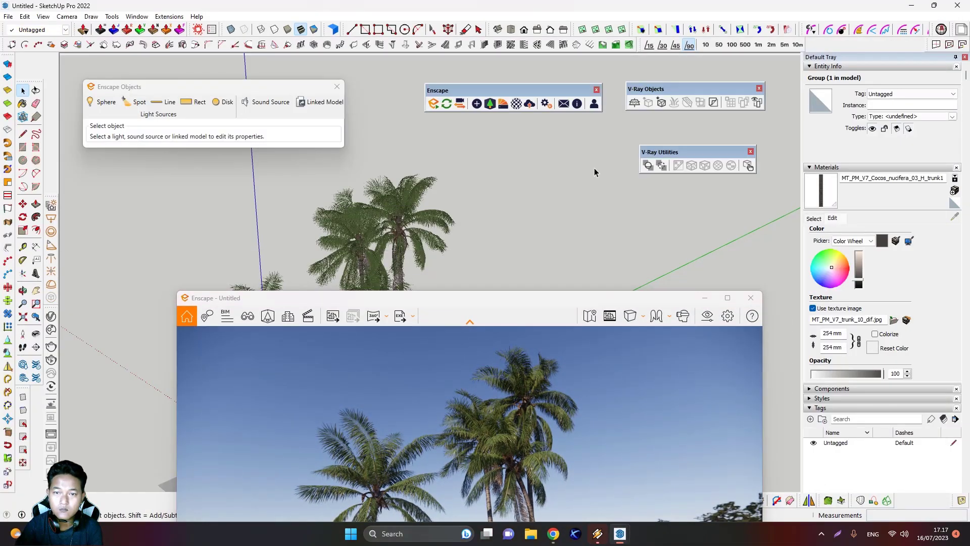
click(577, 133)
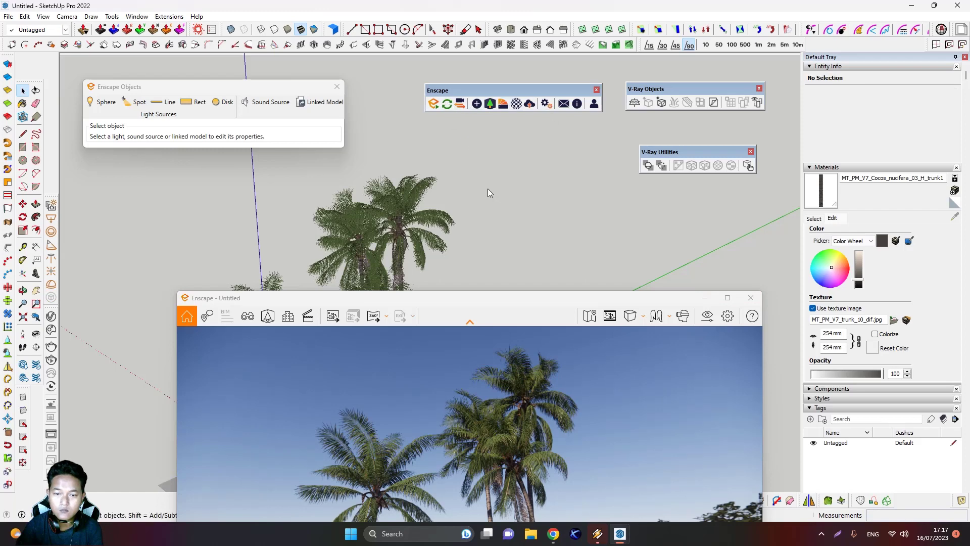
mouse_move(545, 399)
mouse_down()
mouse_move(581, 455)
mouse_move(581, 491)
mouse_move(558, 480)
mouse_up()
click(698, 299)
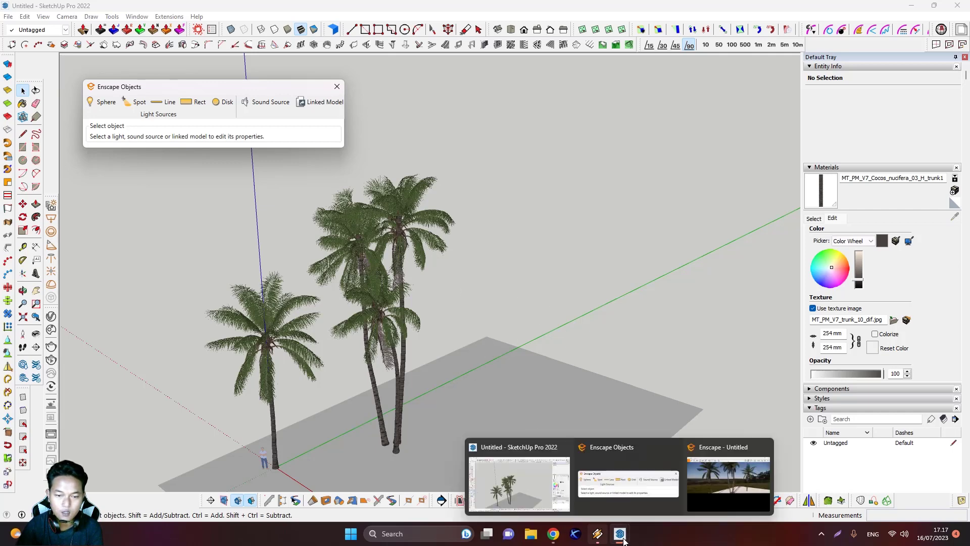
Step: Enable the display of edges so the linked model's bounding box can be seen in the scene
click(43, 16)
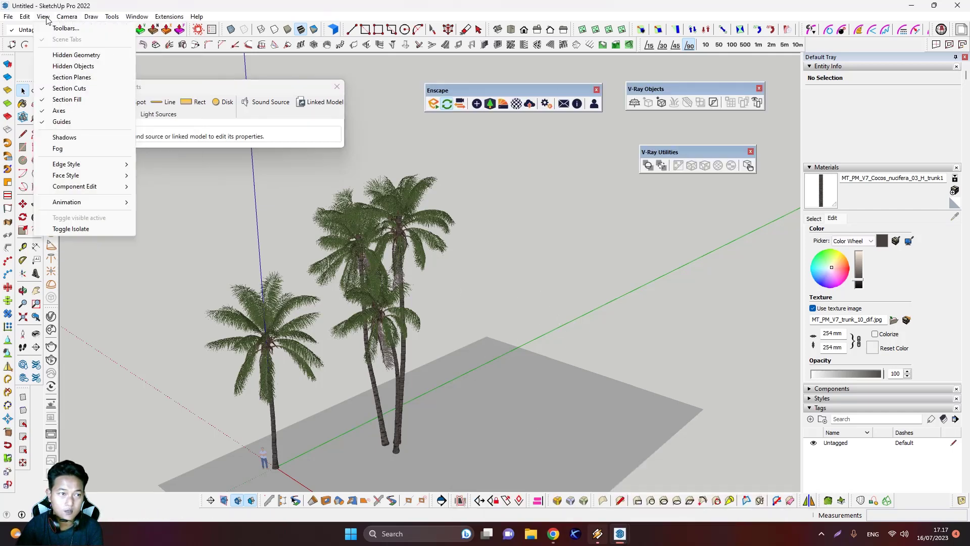
mouse_move(131, 170)
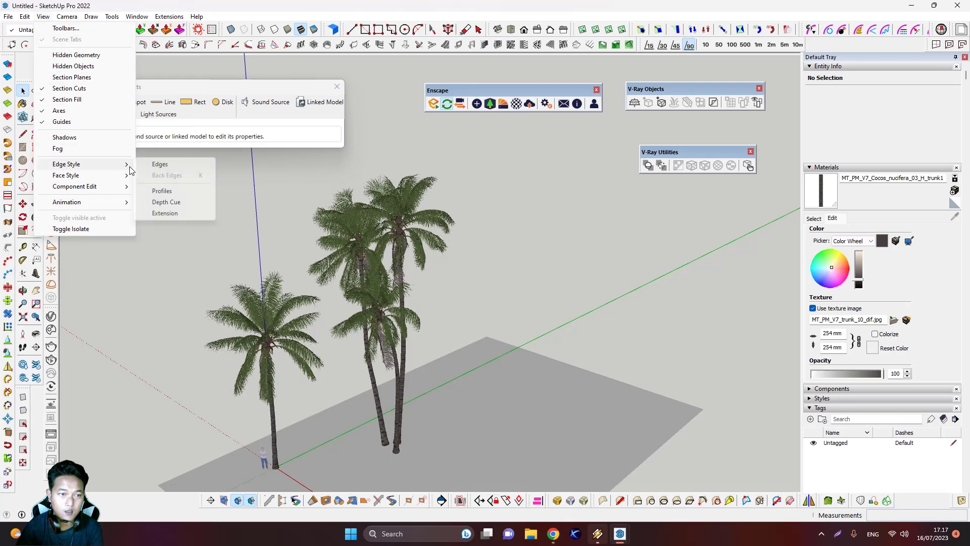
click(160, 164)
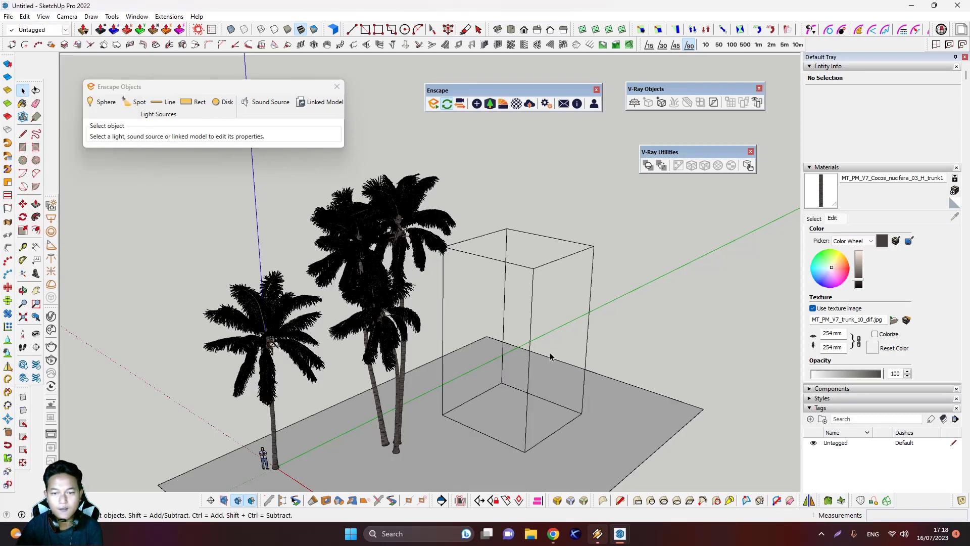
scroll(526, 389, up, 4)
scroll(522, 385, down, 3)
middle_drag(522, 385, 506, 363)
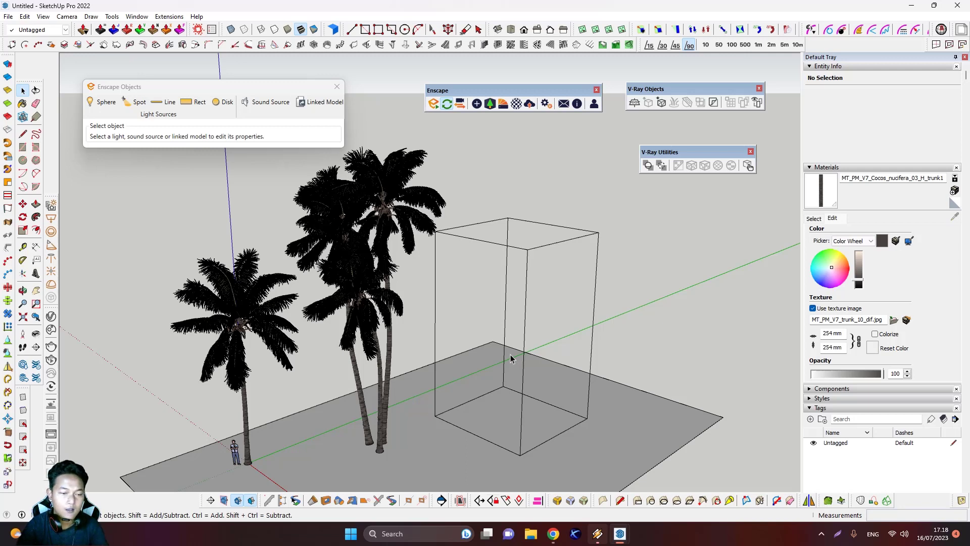
Step: Load MT_PM_V7_Cocos_nucifera_03_H.skp from the transmutr folder as an Enscape linked model and place it beside the first linked box
mouse_move(620, 534)
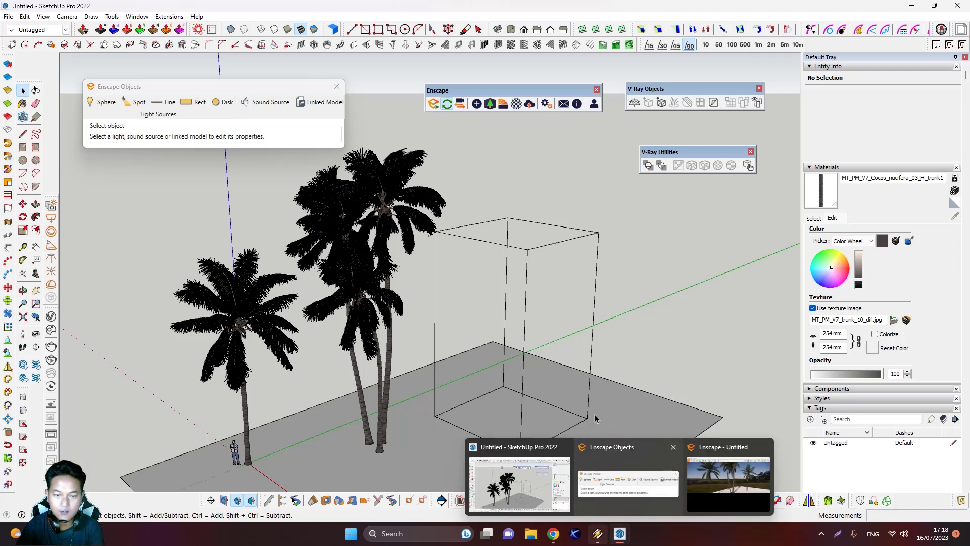
click(317, 104)
click(309, 188)
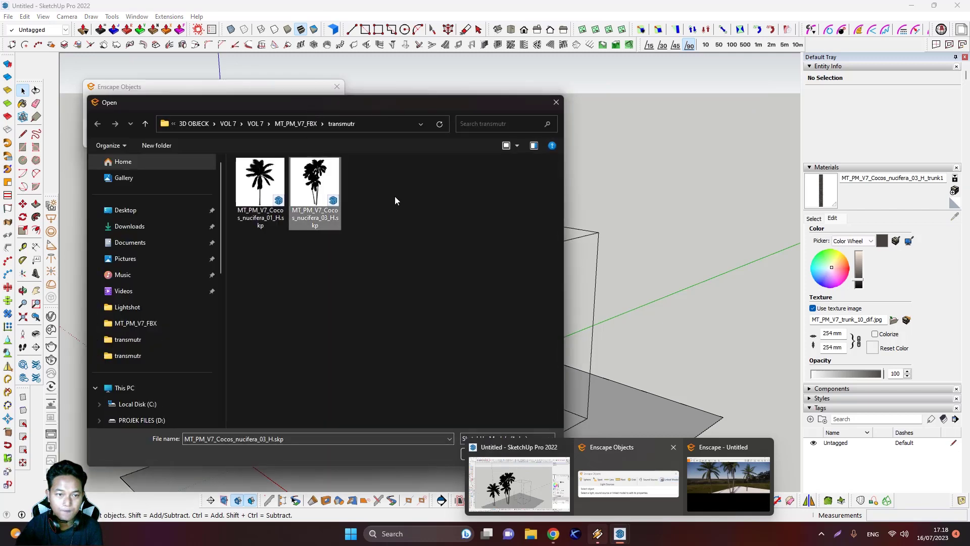
drag(399, 102, 363, 69)
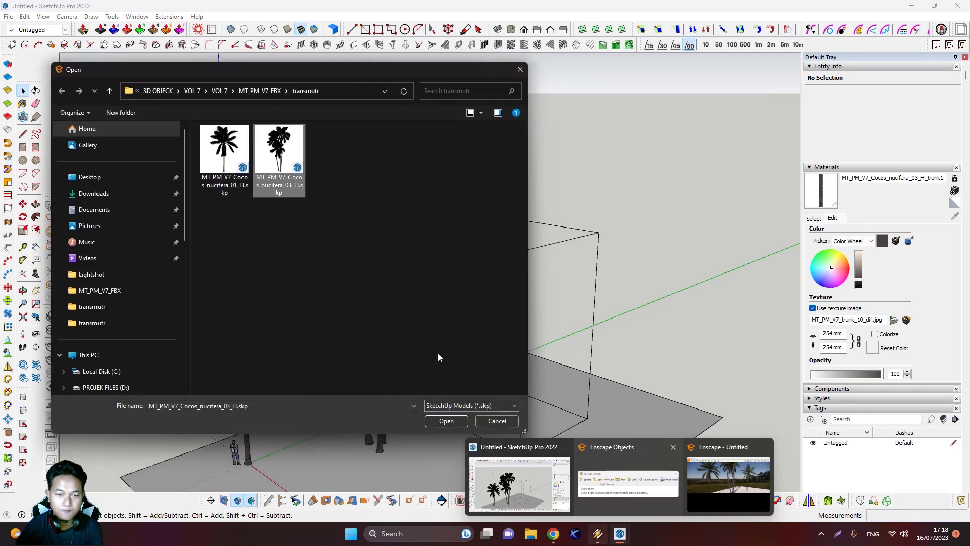
click(440, 422)
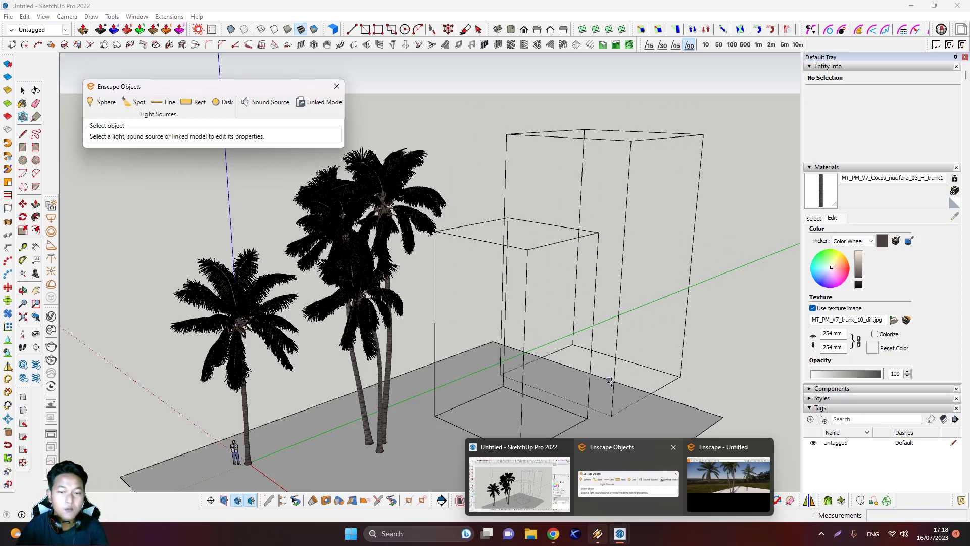
click(549, 401)
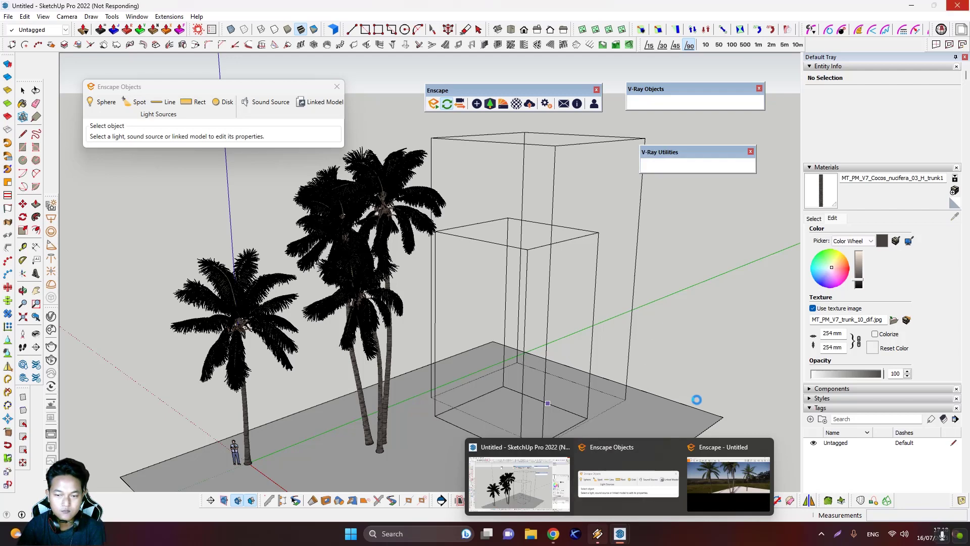
Step: Examine the original and linked palms in the maximized Enscape render, then return to the SketchUp model
scroll(681, 363, down, 3)
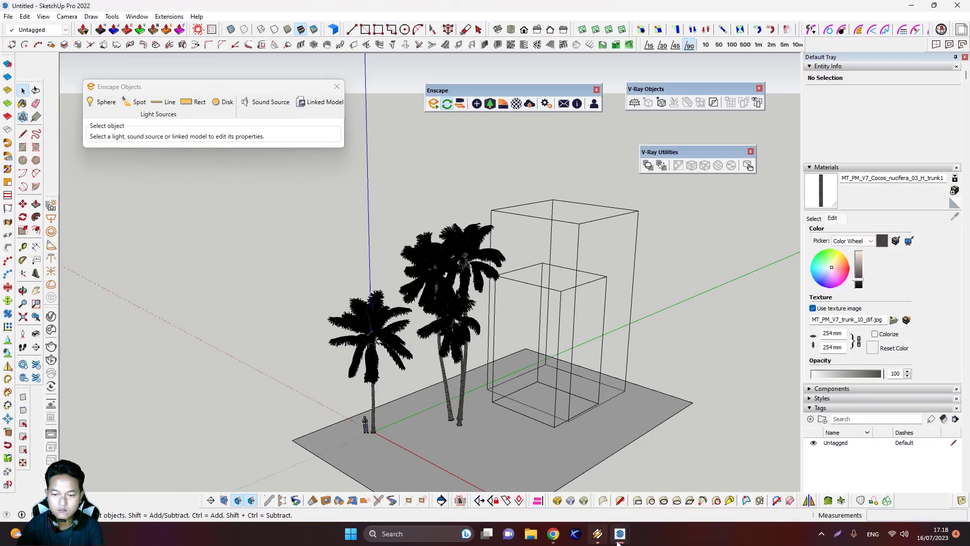
click(714, 477)
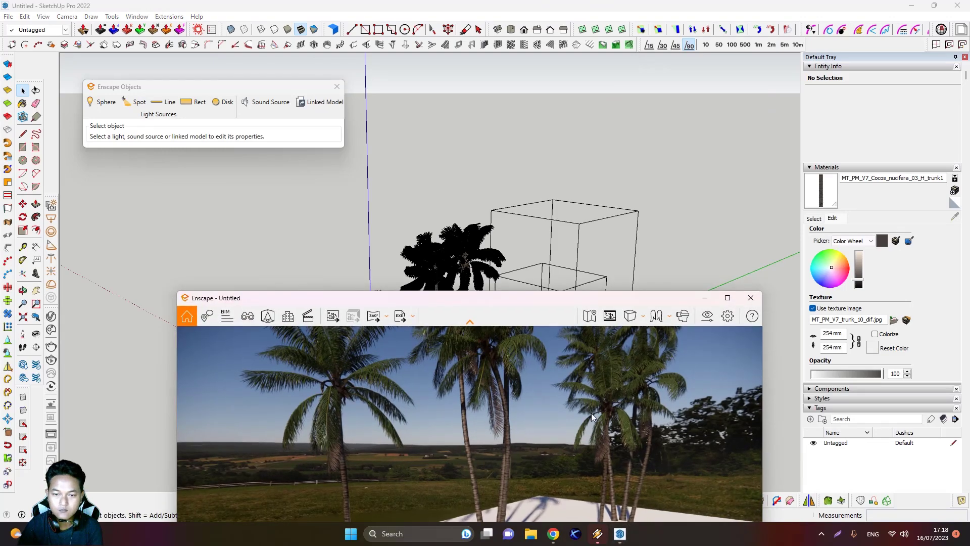
mouse_move(591, 414)
mouse_down()
mouse_move(586, 451)
mouse_move(589, 417)
mouse_up()
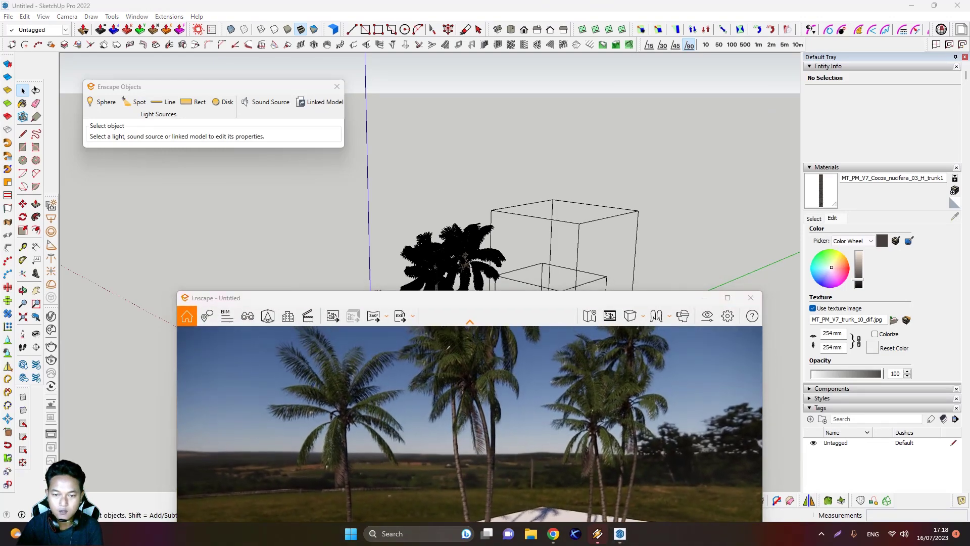
click(727, 298)
drag(618, 308, 613, 297)
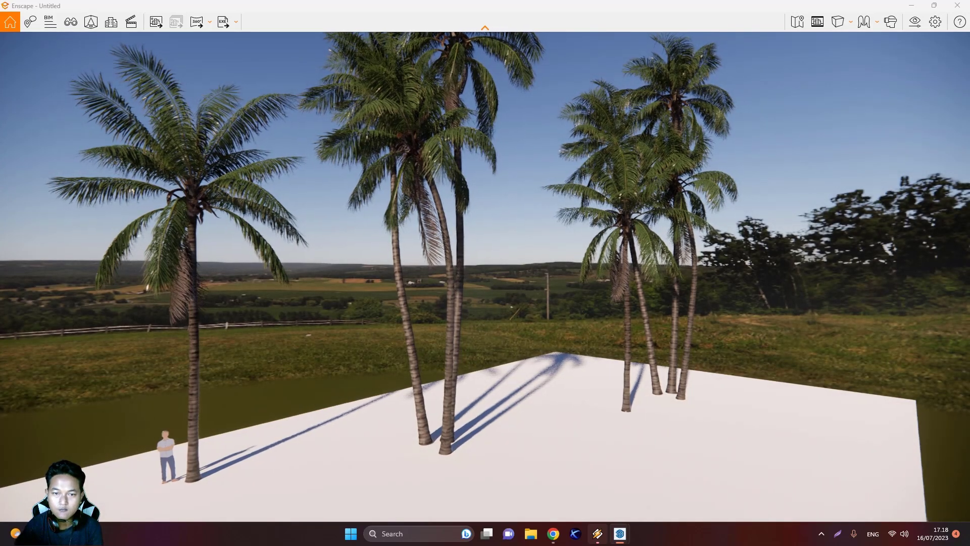
drag(645, 178, 627, 190)
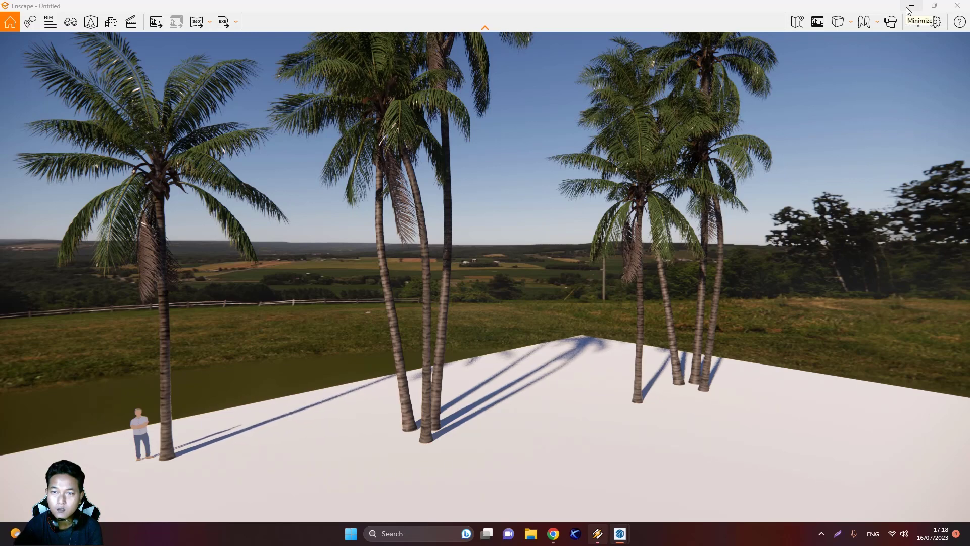
click(909, 8)
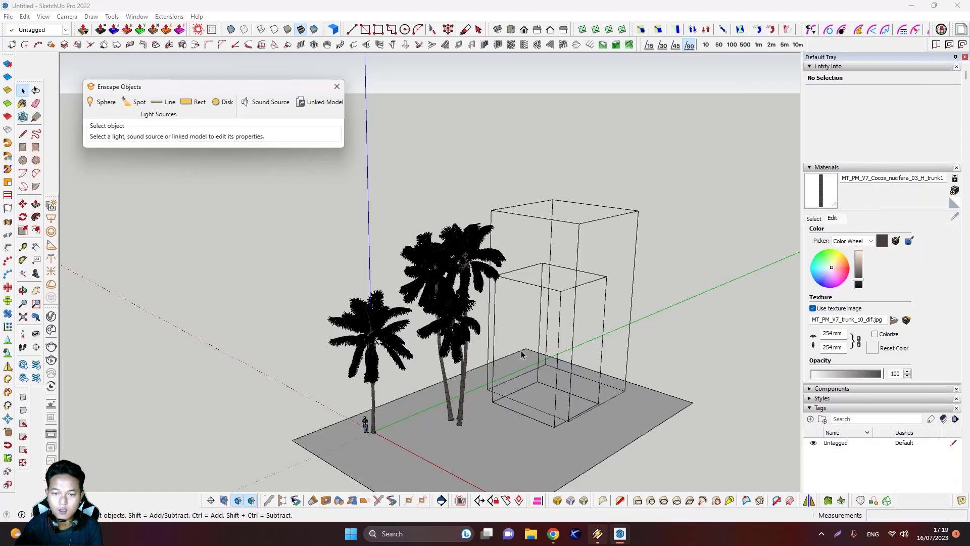
Step: Move the linked single-trunk palm box about 7150 mm away from the taller linked box, keeping it on the ground plane
click(516, 390)
click(517, 388)
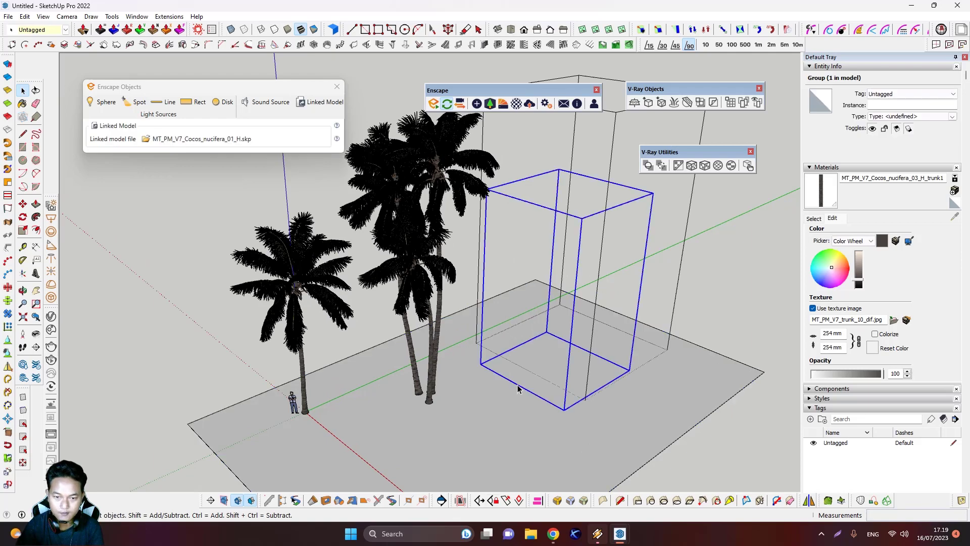
key(m)
click(532, 380)
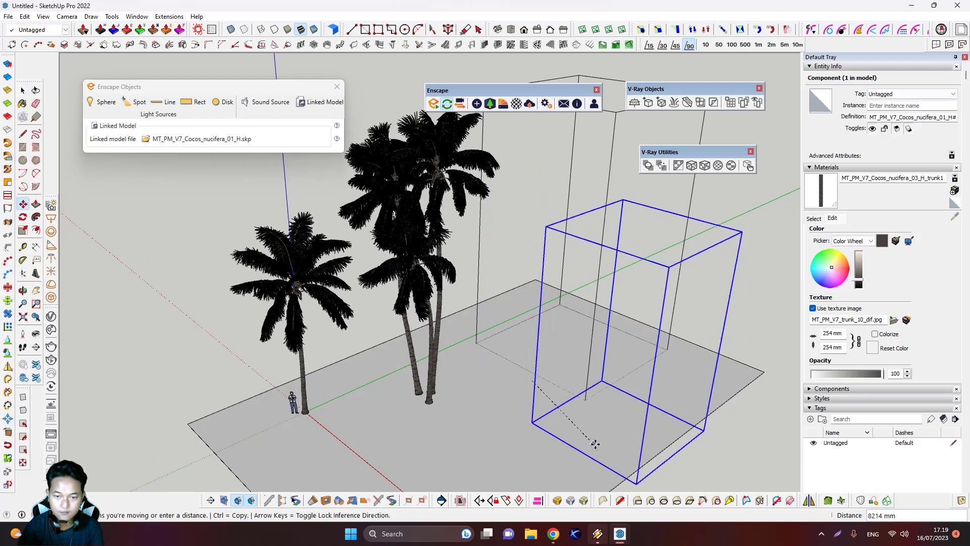
click(499, 376)
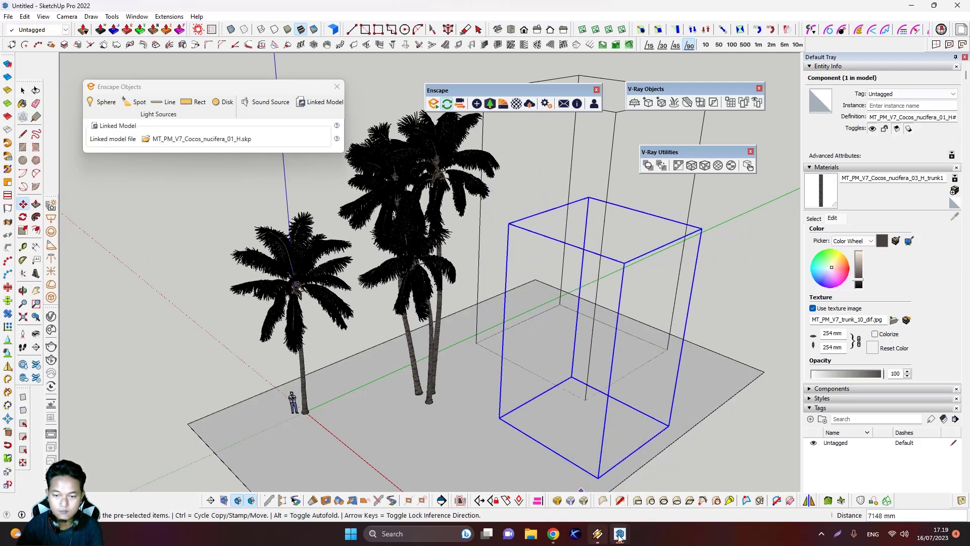
Step: Review the spacing of the linked palms in the Enscape render and minimize its window again
mouse_move(619, 536)
click(726, 476)
mouse_move(612, 328)
mouse_down()
mouse_move(690, 303)
mouse_move(609, 323)
mouse_up()
key(s)
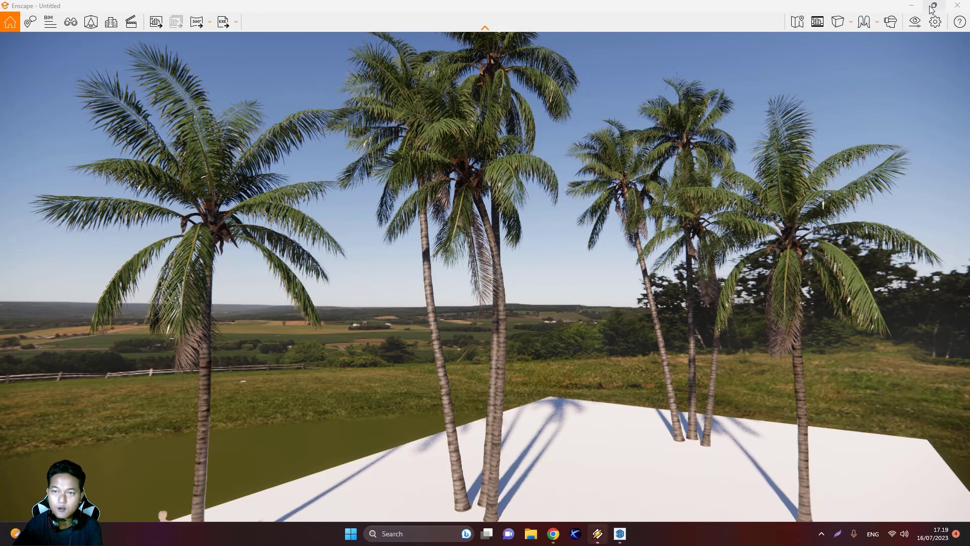
click(933, 6)
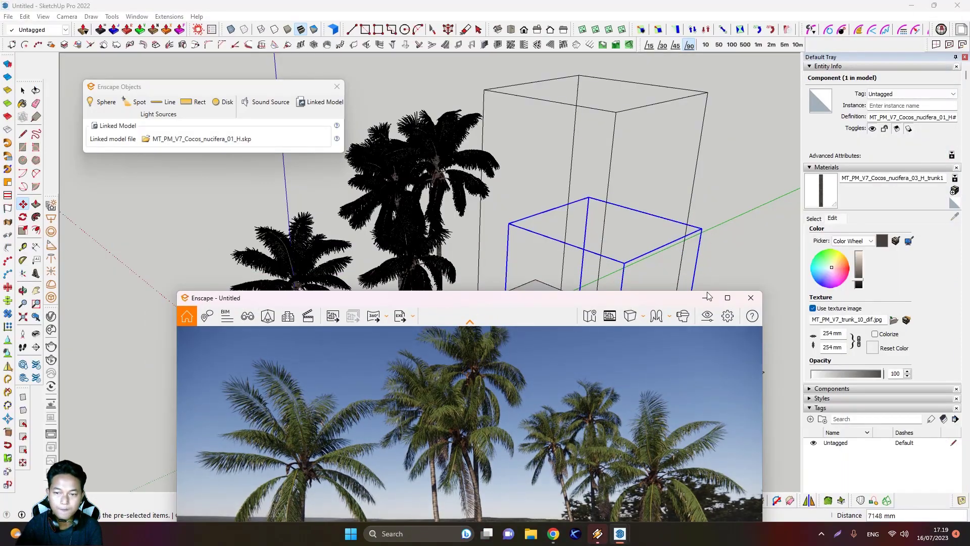
click(747, 174)
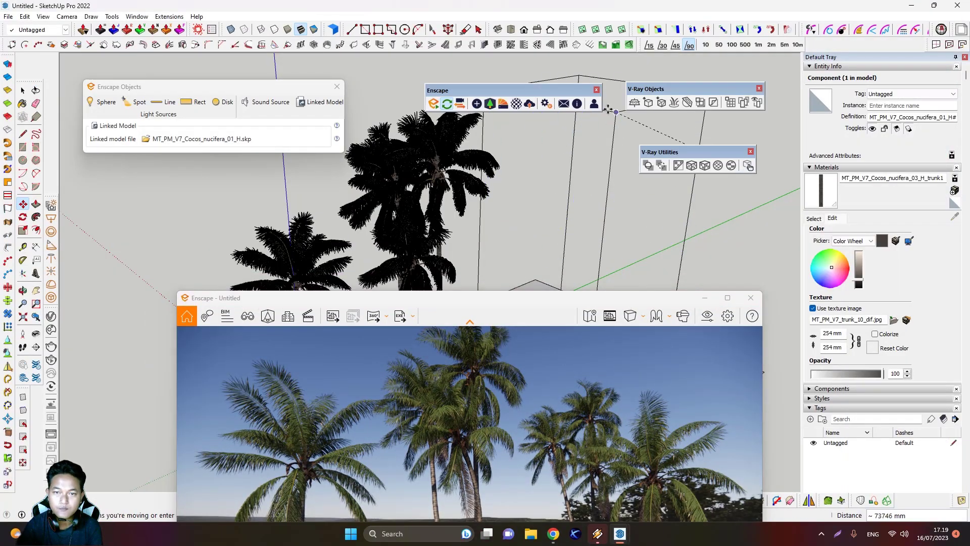
key(Escape)
key(space)
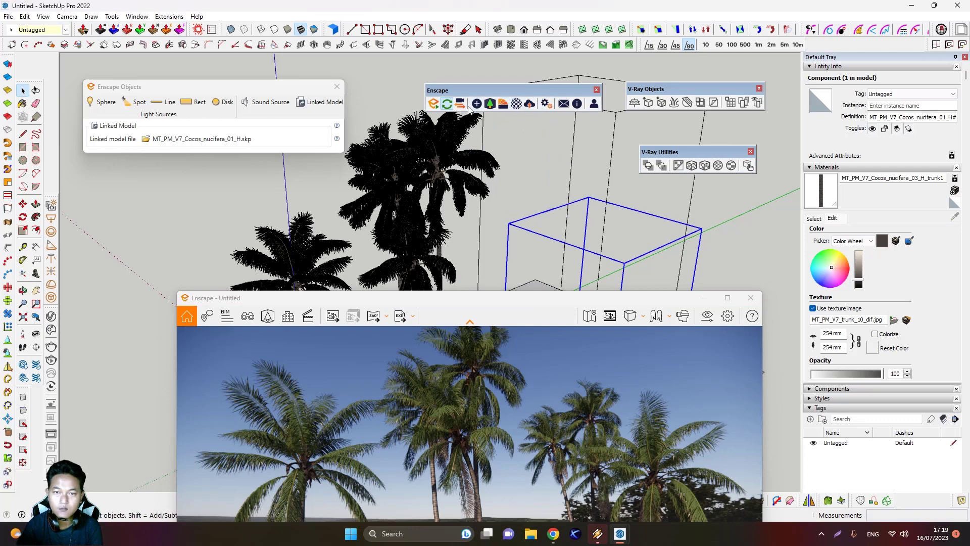
click(705, 298)
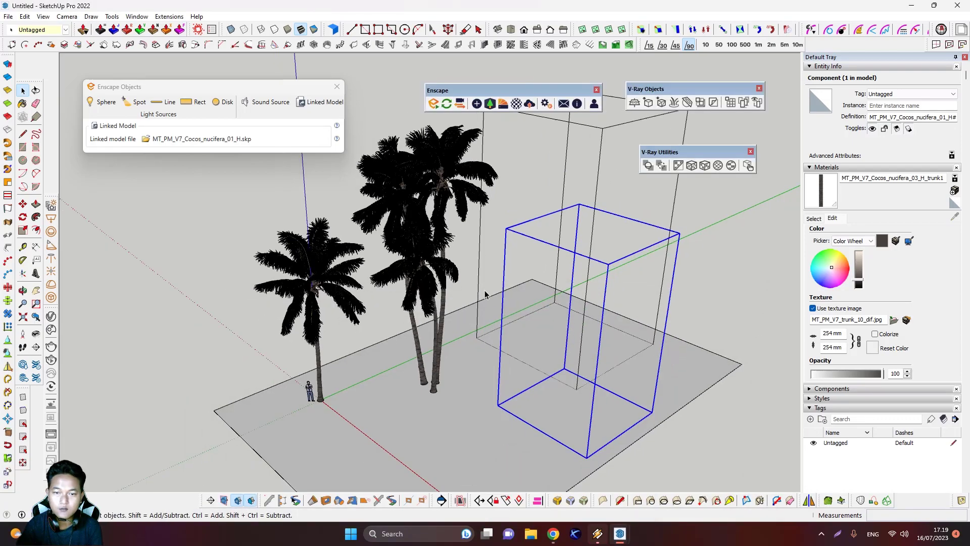
Step: Clear the selection and move the Enscape Objects window to uncover the Transmutr toolbar
middle_drag(486, 294, 535, 298)
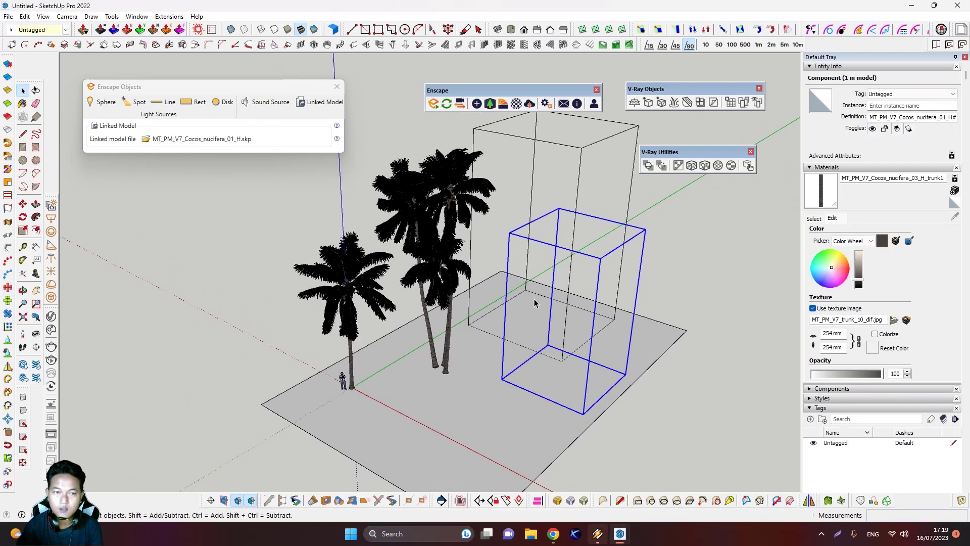
click(408, 138)
drag(274, 87, 230, 177)
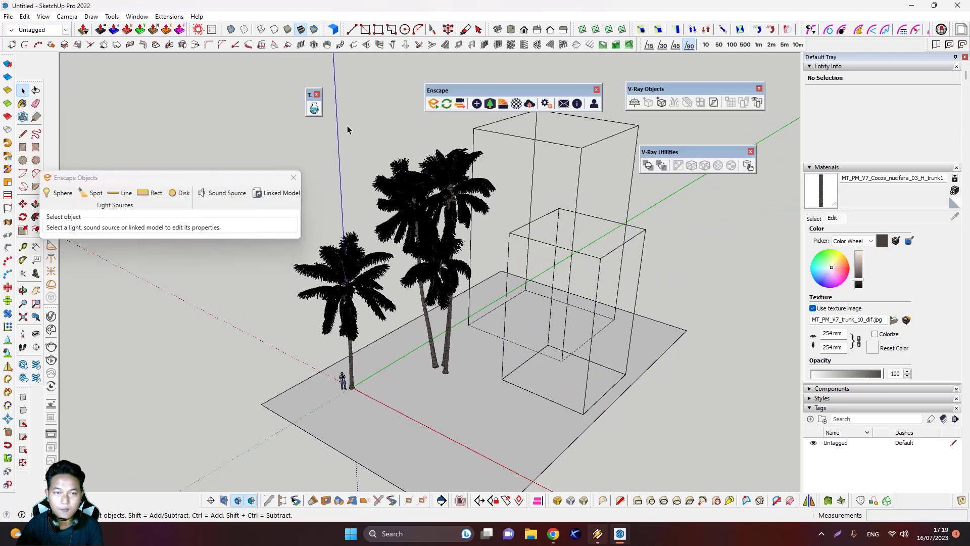
Step: Switch to Transmutr and open MT_PM_V7_Acanthophoenix_crinita_01_H.fbx from the MT_PM_V7_FBX folder
click(314, 108)
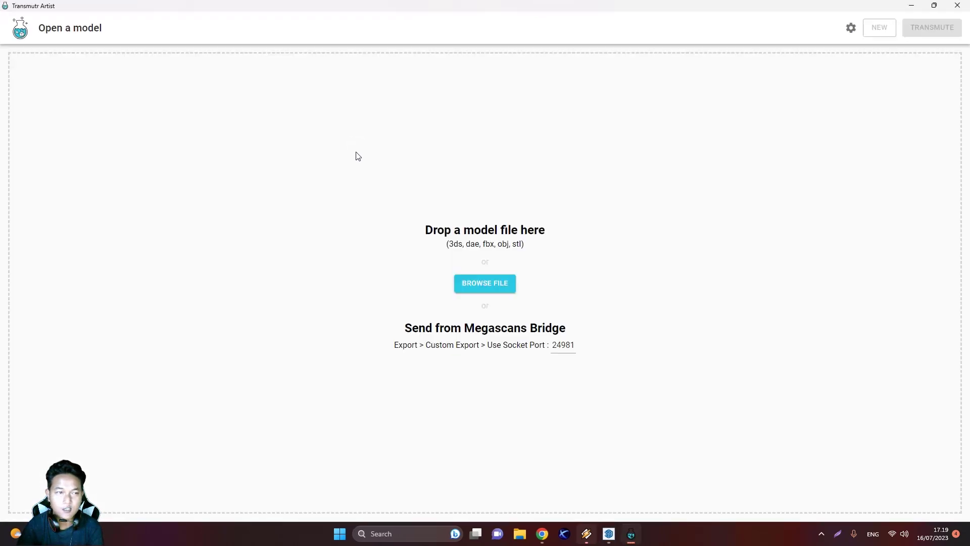
click(478, 283)
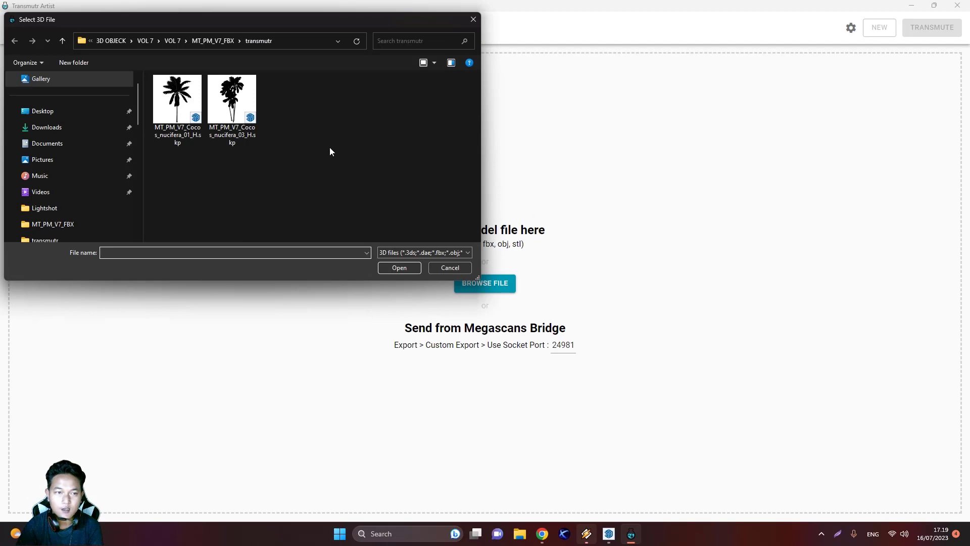
click(217, 42)
click(207, 110)
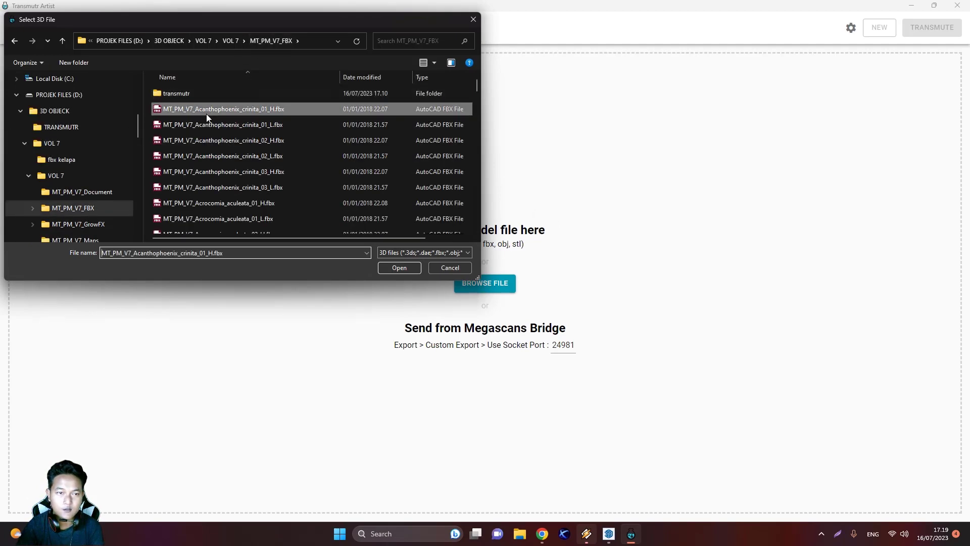
click(400, 268)
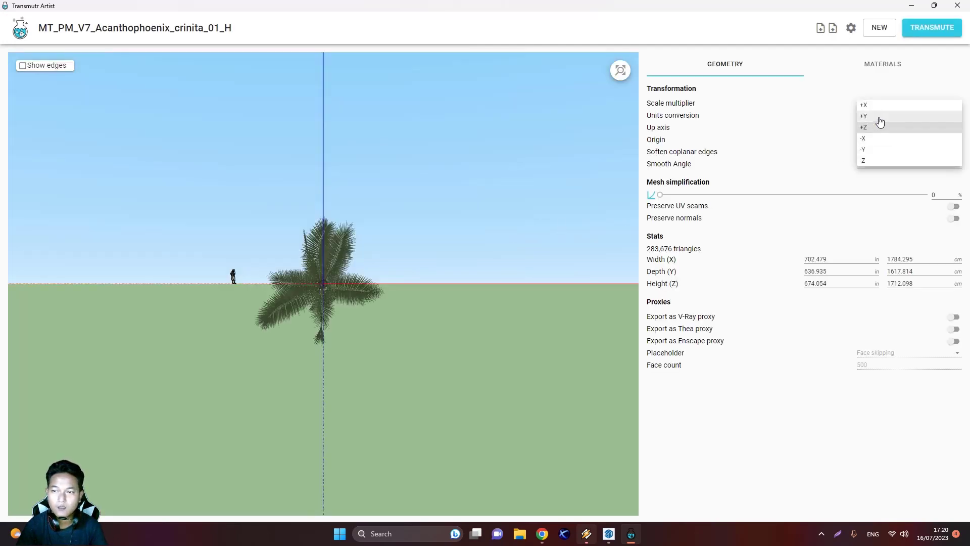
Step: Set the palm's up axis to +Y, its units conversion to mm and its scale multiplier to 1000%
click(880, 128)
click(879, 114)
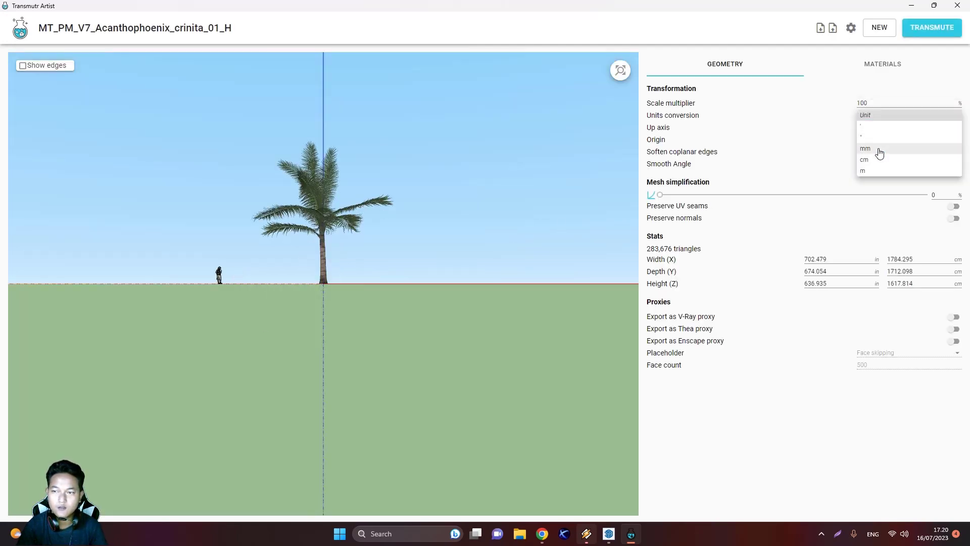
click(879, 149)
click(888, 103)
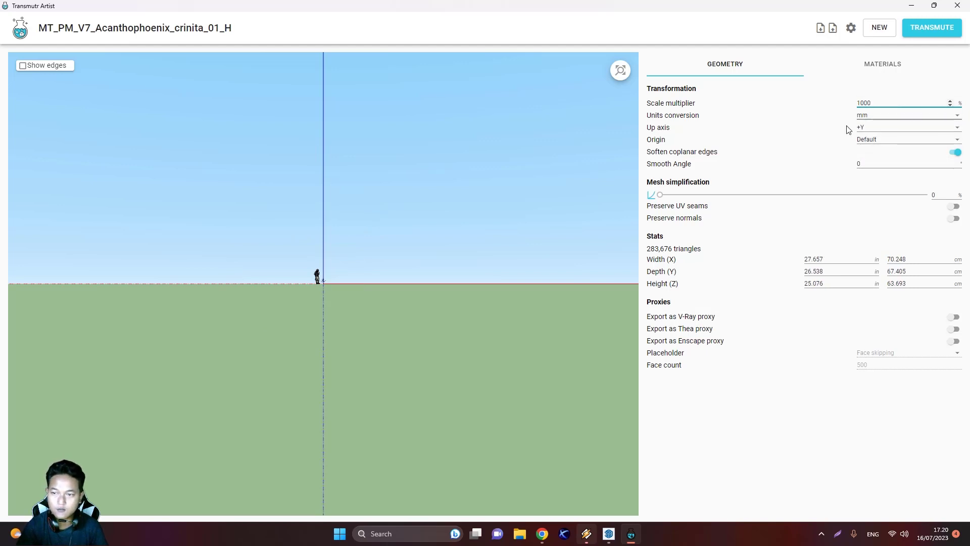
click(790, 146)
scroll(310, 274, up, 4)
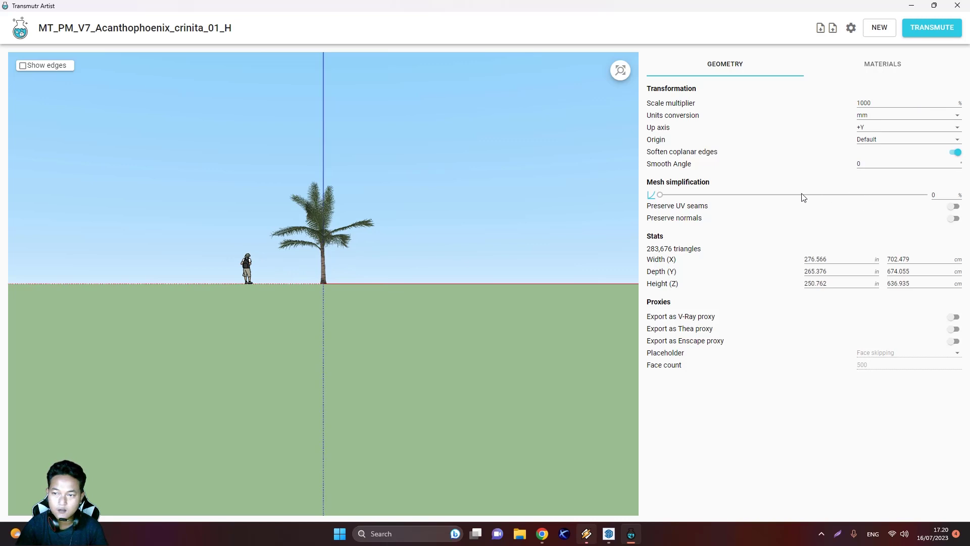
Step: Set the palm's mesh simplification to 50% and enable its export as an Enscape proxy
double_click(934, 195)
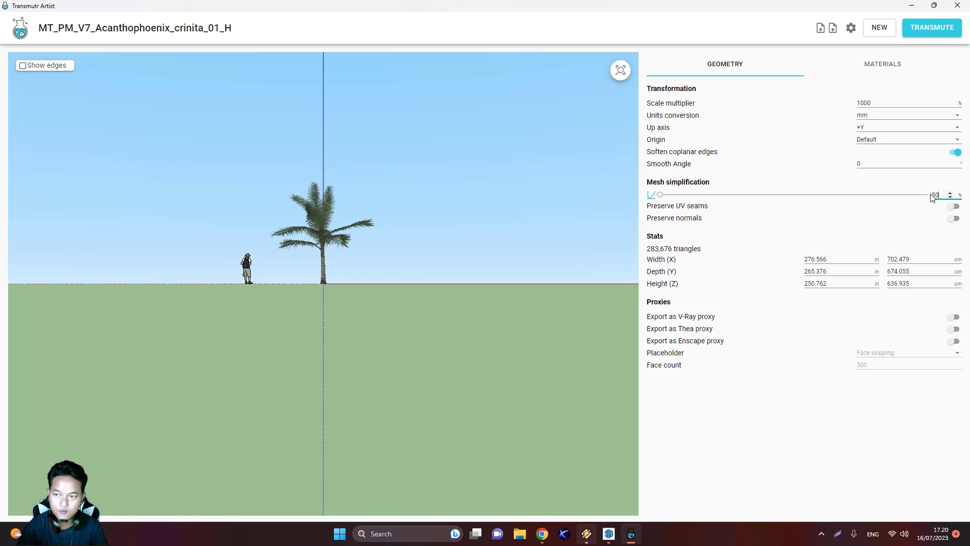
text(50)
key(Return)
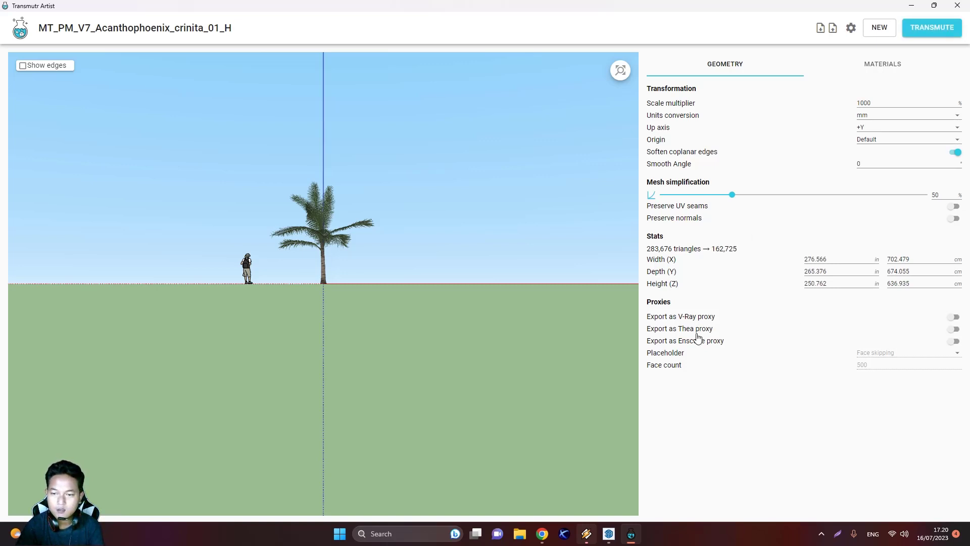
click(954, 341)
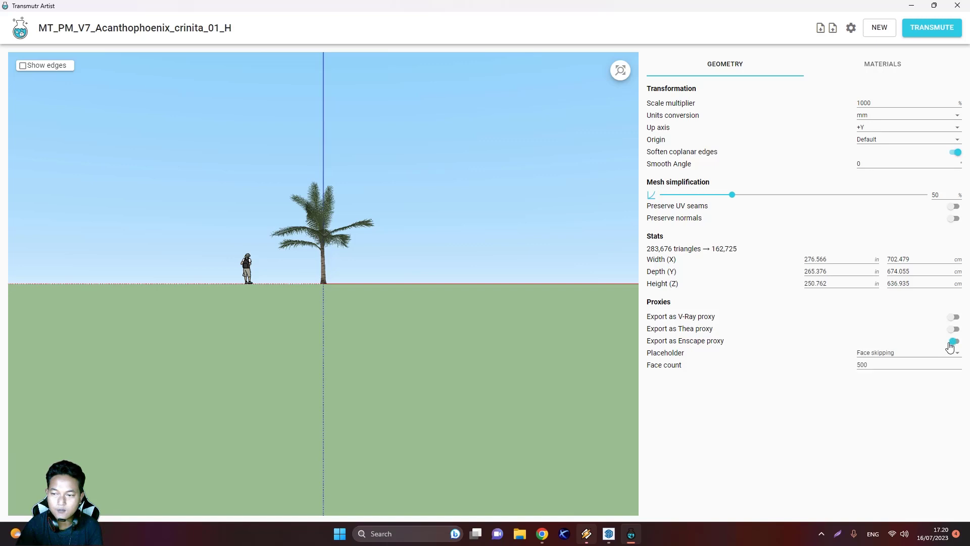
Step: Transmute the palm and save it as MT_PM_V7_Acanthophoenix_crinita_01_H.skp in the transmutr folder
click(932, 27)
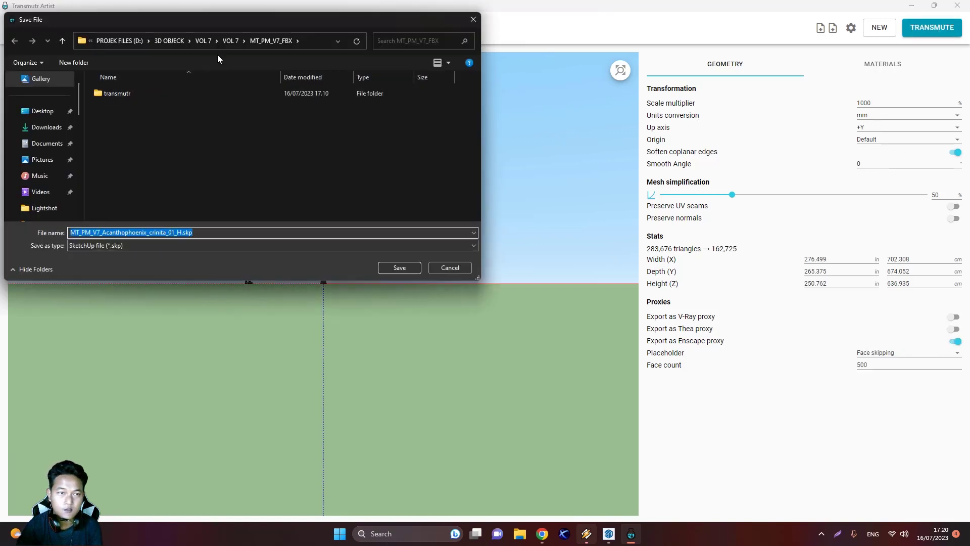
click(132, 93)
key(Return)
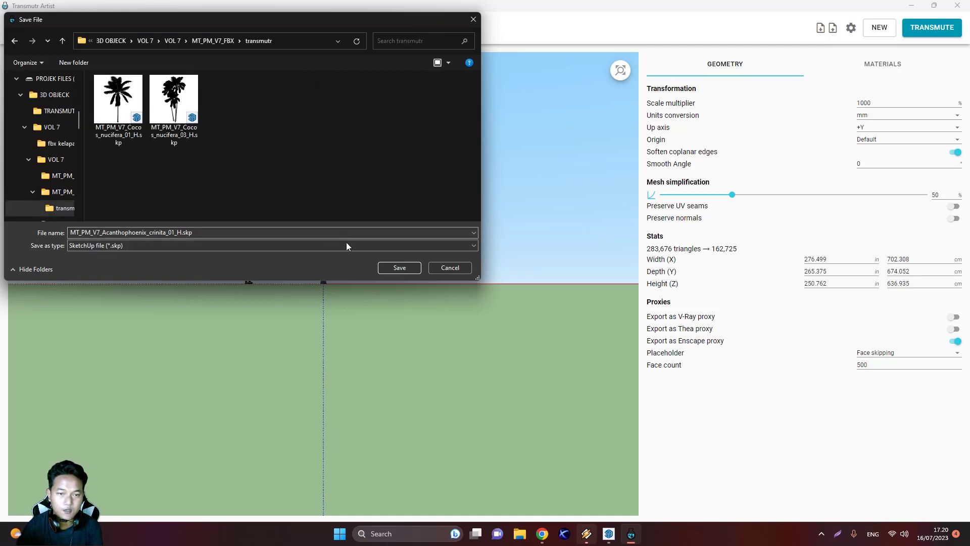
click(397, 268)
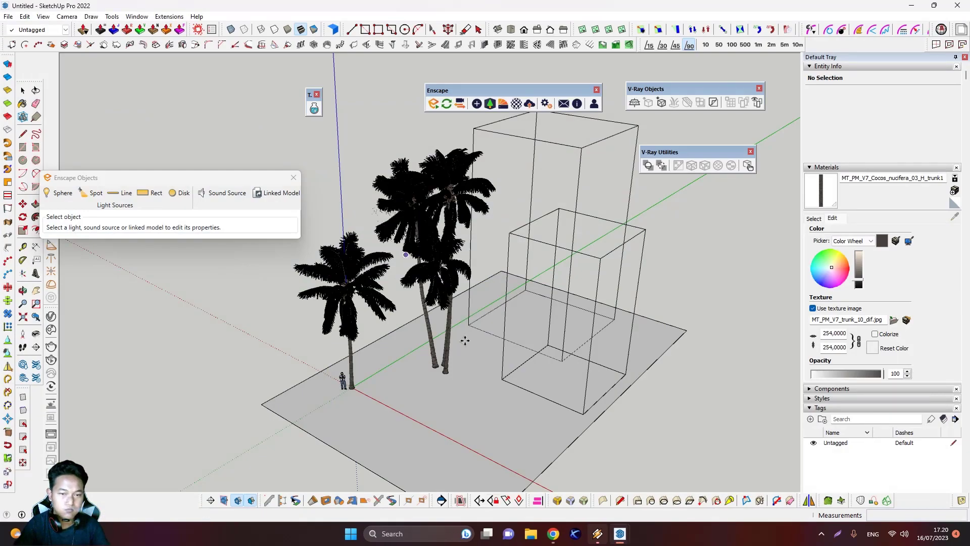
Step: Place the converted Acanthophoenix palm proxy on the ground plane by the shorter linked model box in SketchUp
scroll(511, 400, up, 5)
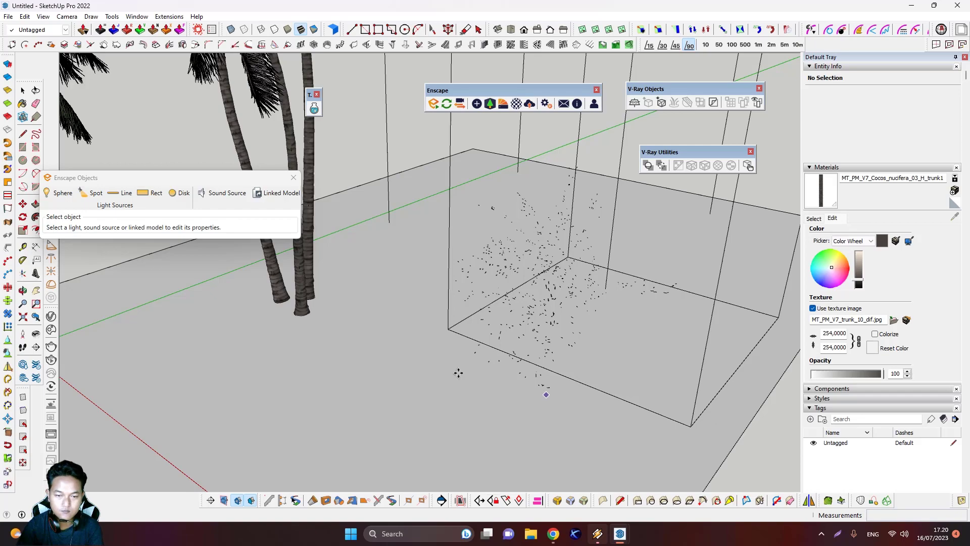
scroll(512, 392, down, 2)
click(512, 392)
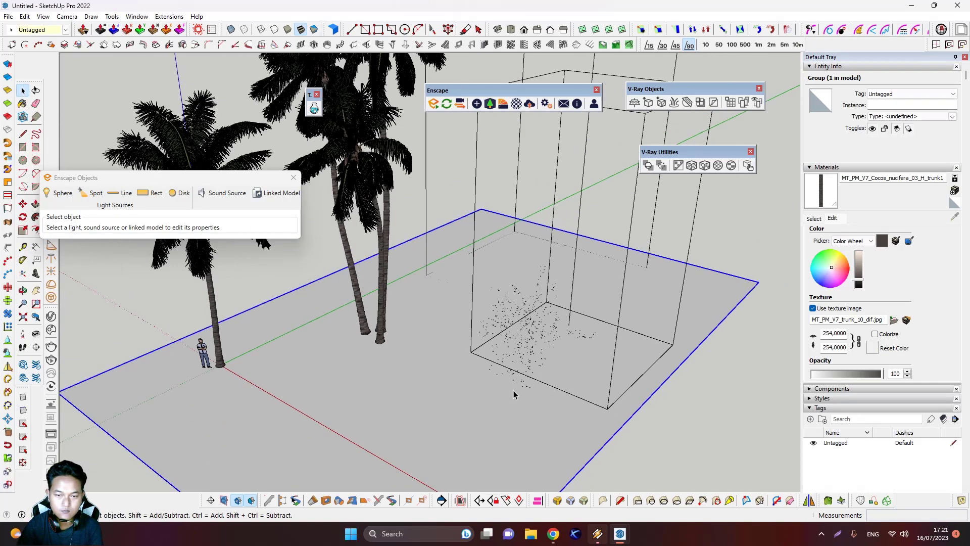
mouse_move(512, 392)
middle_down()
mouse_move(579, 351)
mouse_move(559, 439)
middle_up()
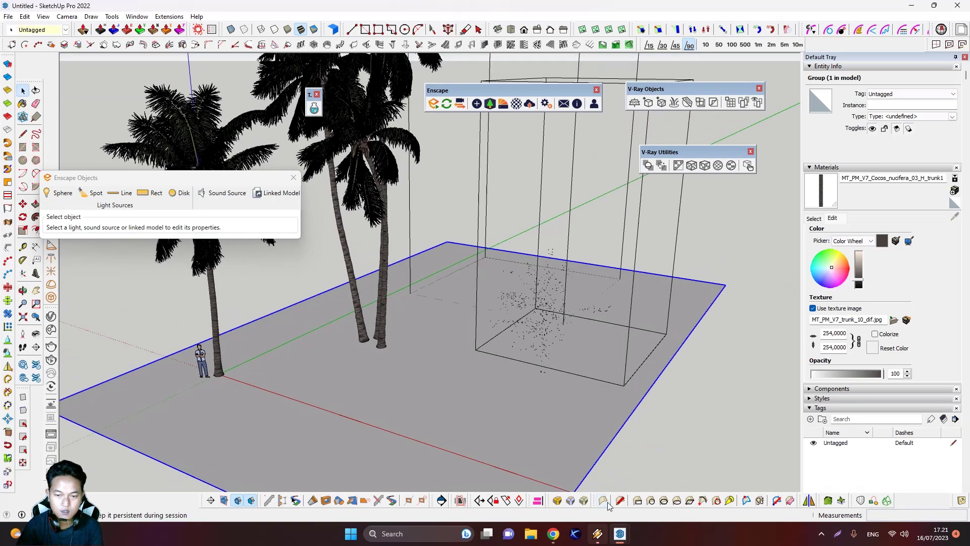
Step: Bring up the Enscape render window, clear the selection in the model and maximize the render
mouse_move(620, 536)
click(728, 482)
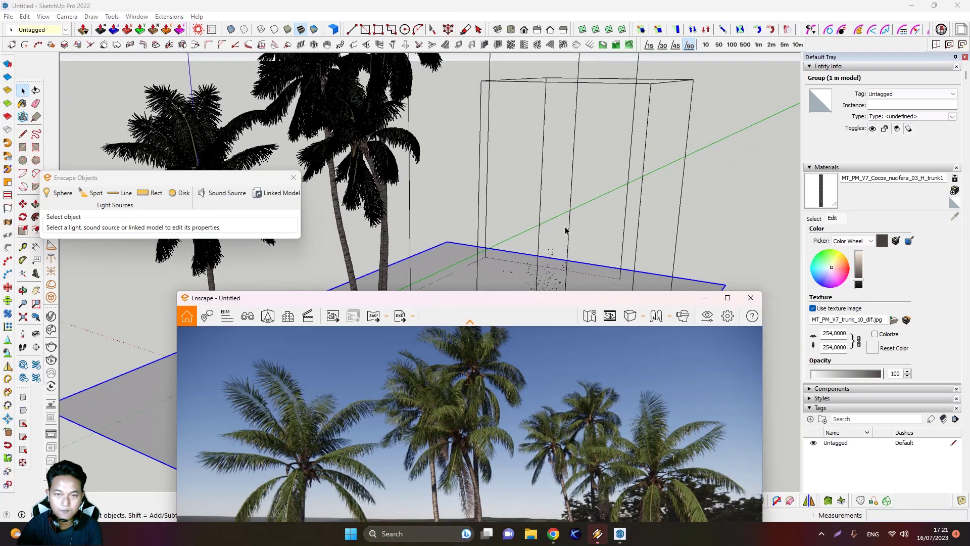
click(546, 132)
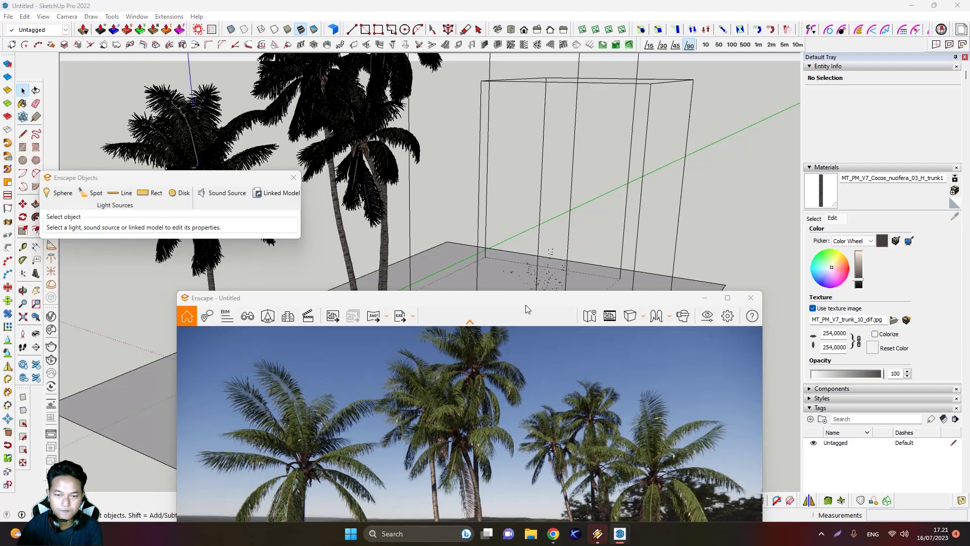
drag(524, 299, 518, 192)
click(724, 192)
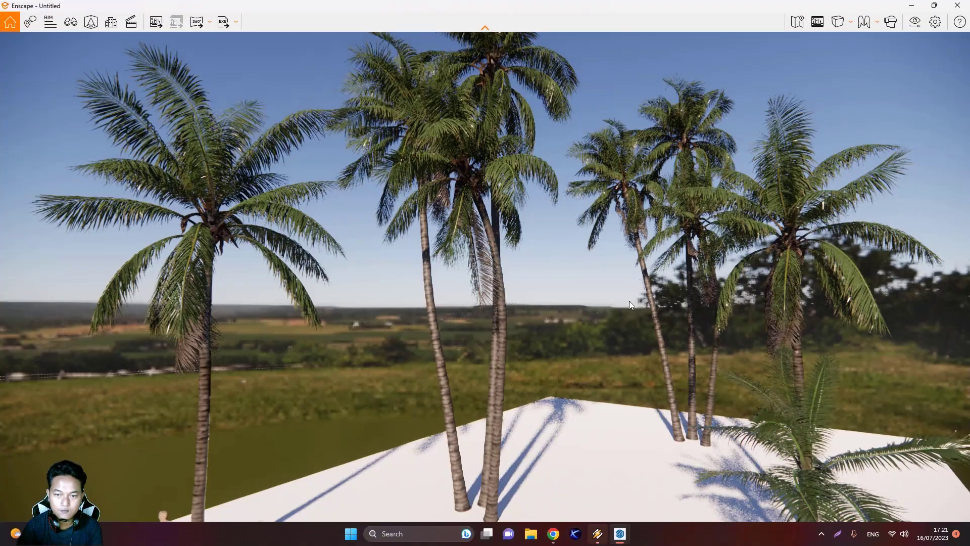
Step: Inspect the new small palm's fronds, trunk and shadow up close in the Enscape render
drag(630, 301, 641, 357)
key(s)
key(s)
key(d)
key(w)
key(w)
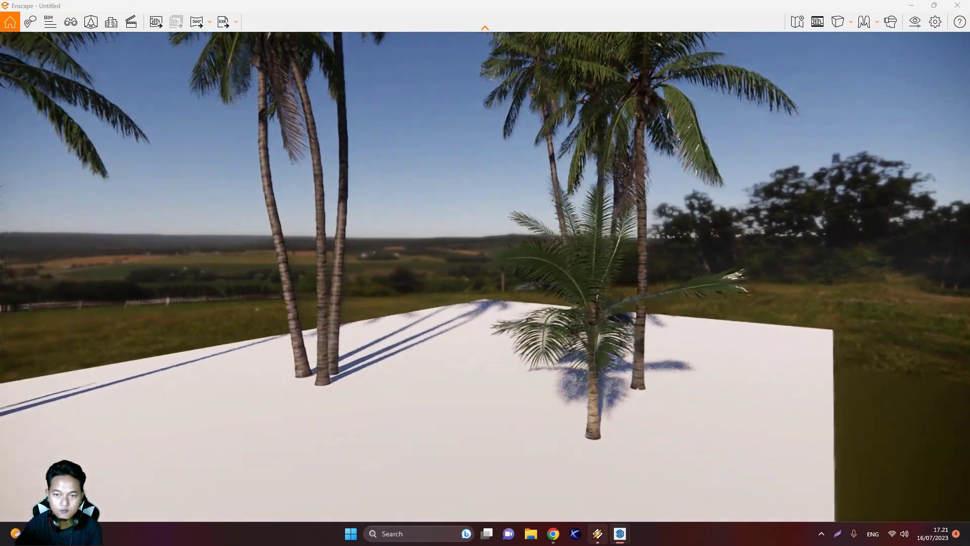
key(w)
key(a)
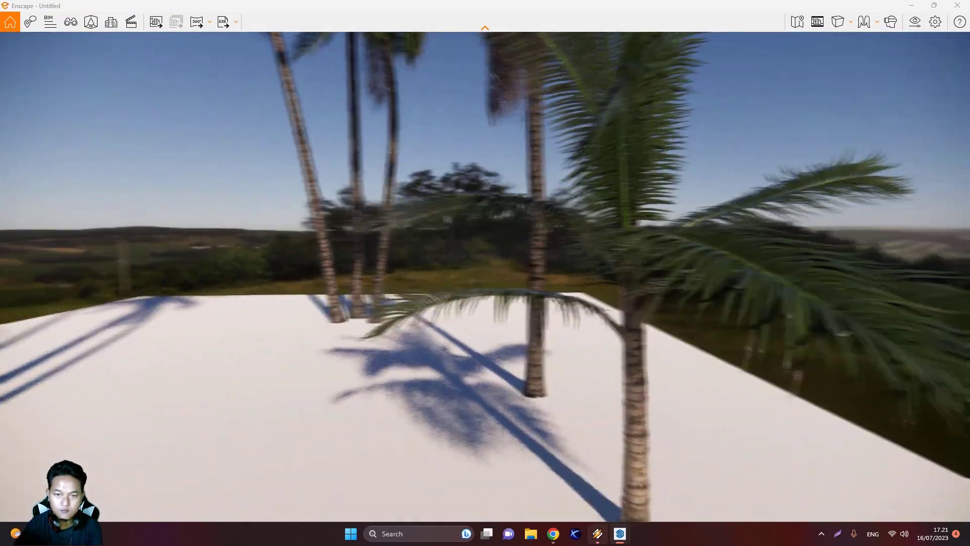
key(a)
key(s)
Step: Compare the small proxy palm with the surrounding coconut palms from farther back in the Enscape render
drag(642, 348, 535, 329)
key(d)
drag(685, 432, 682, 410)
key(a)
key(s)
key(q)
key(e)
key(s)
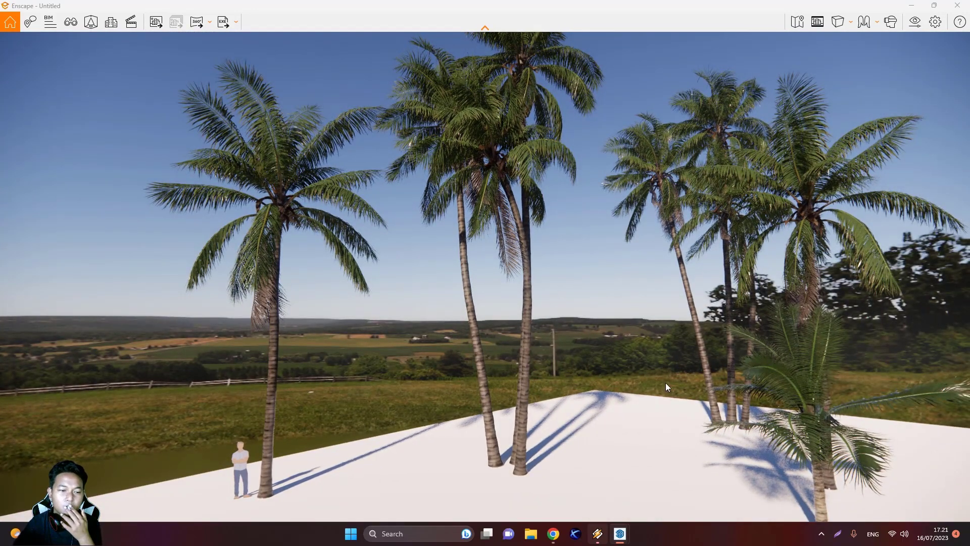
drag(754, 406, 833, 403)
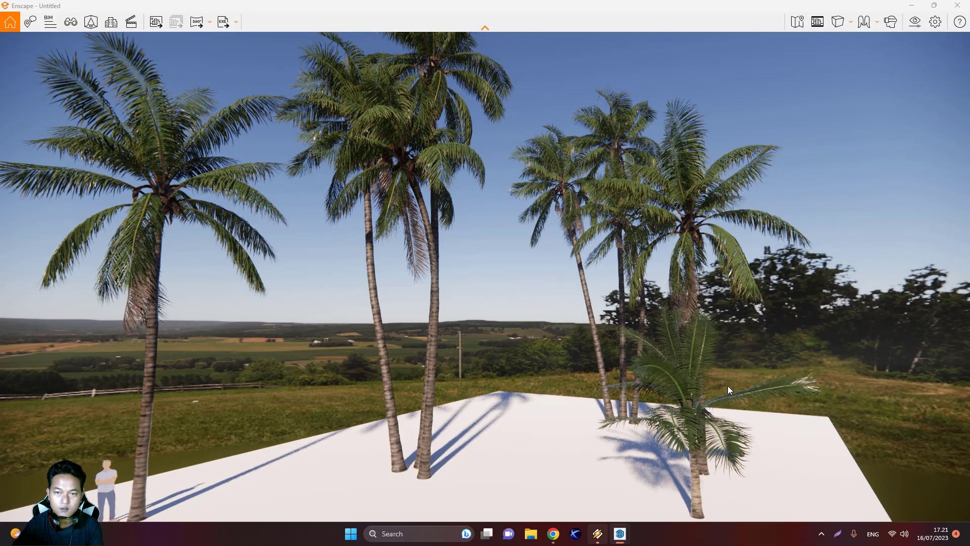
right_drag(727, 386, 778, 369)
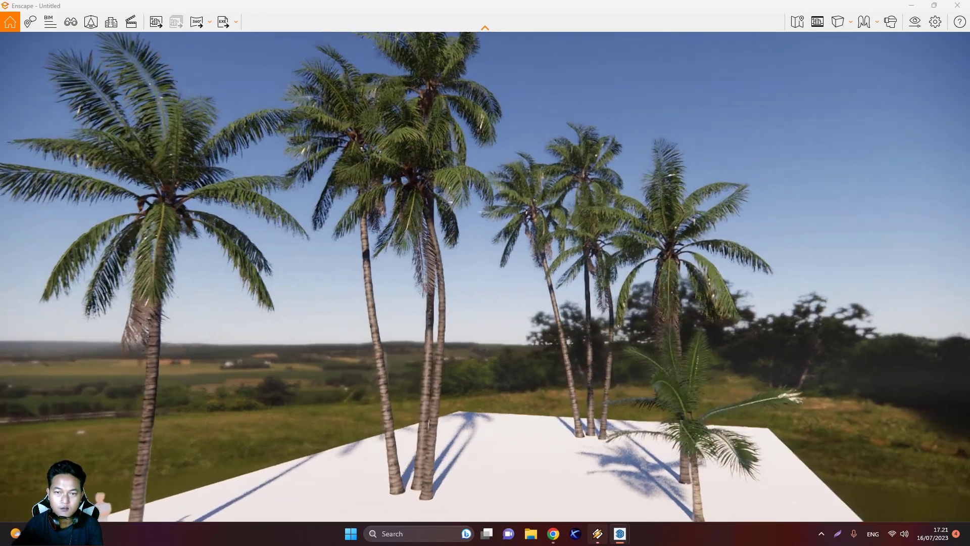
right_drag(652, 379, 668, 374)
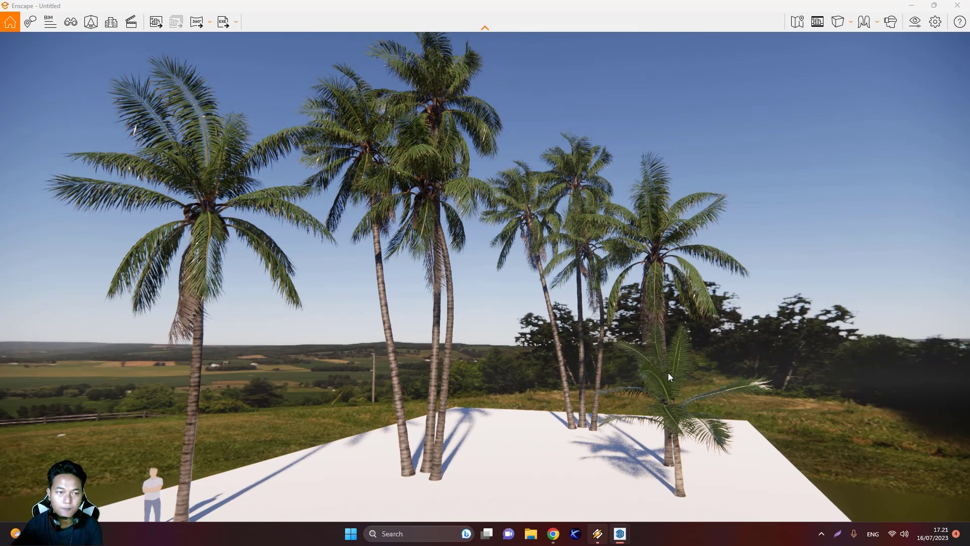